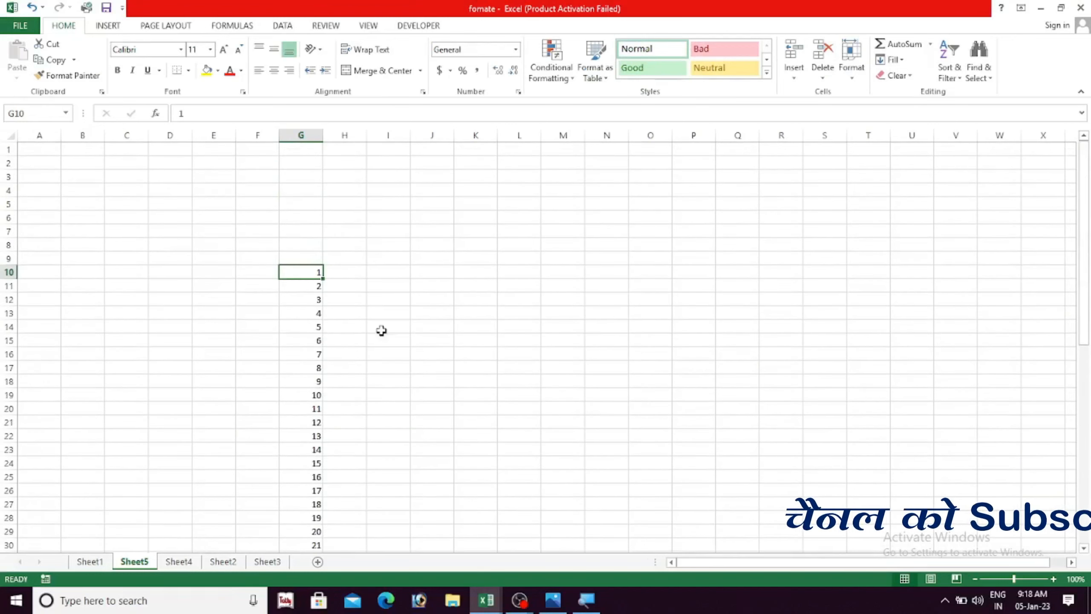
Enter 2 in cell I10 as the starting value of a new number list.
left_click(378, 275)
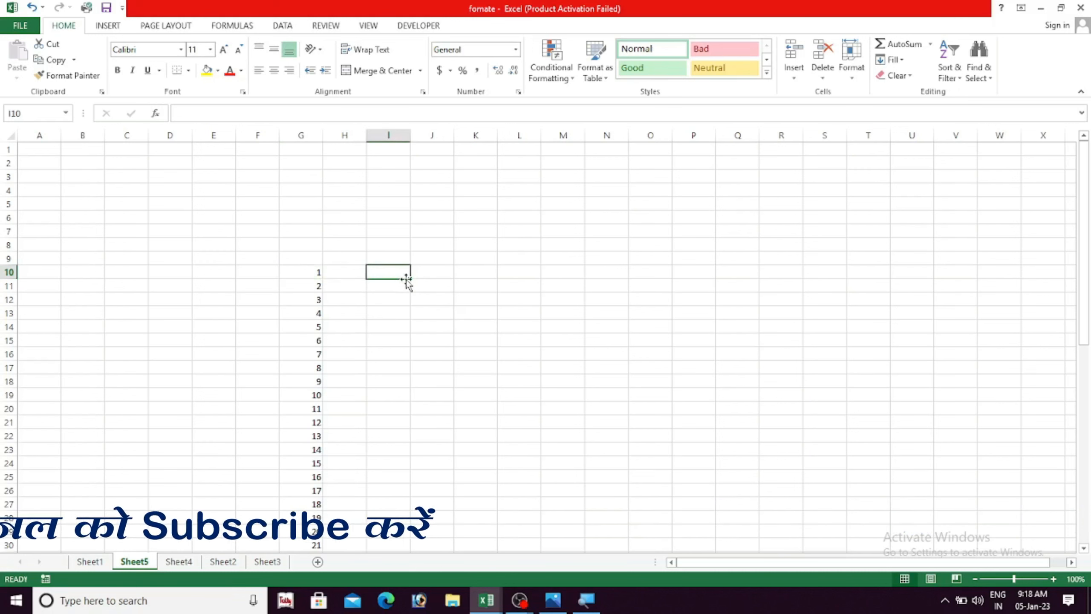
type("2")
left_click(404, 327)
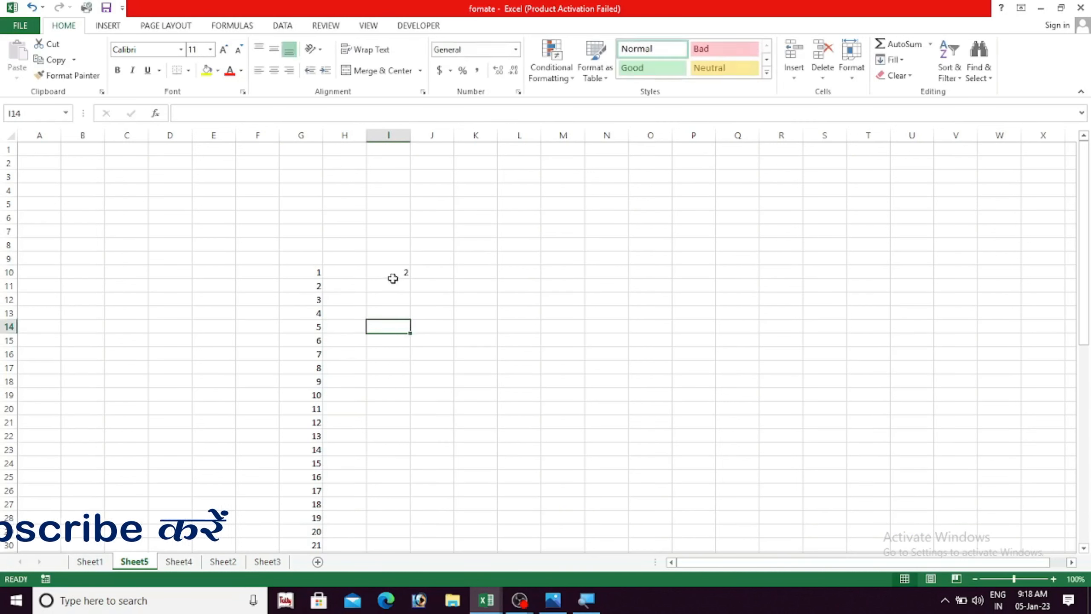
Fill a linear series down the column from I10 with a step value of 2 and a stop value of 100.
left_click(392, 275)
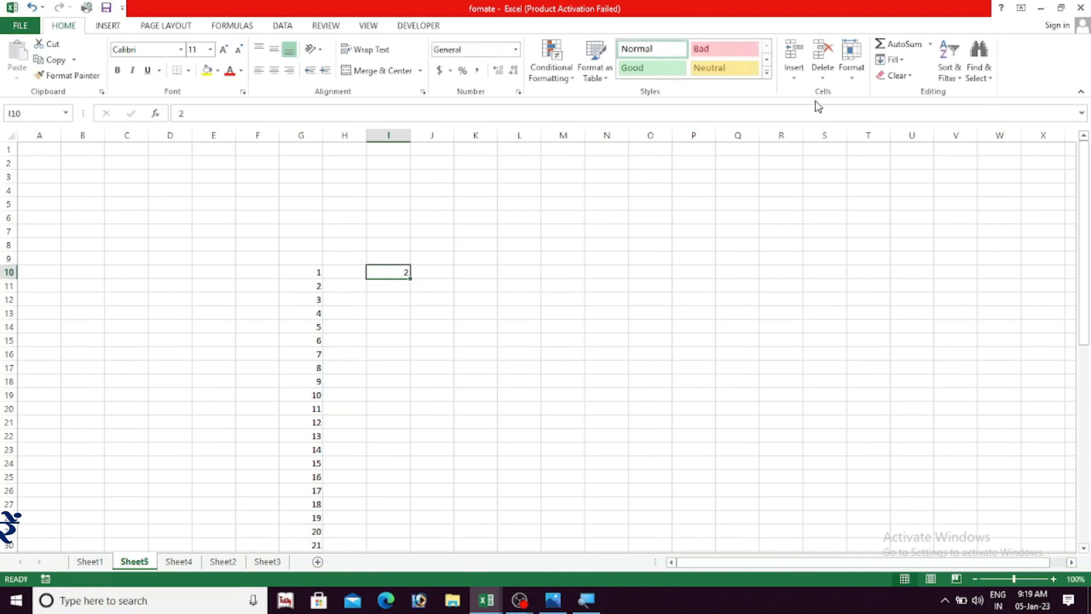
left_click(902, 61)
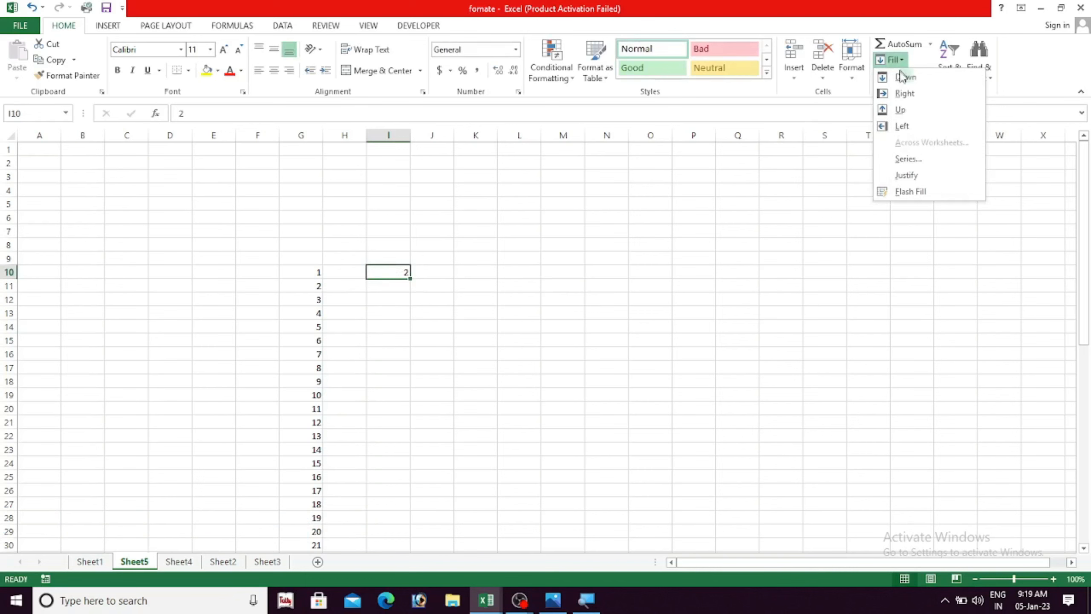
left_click(906, 159)
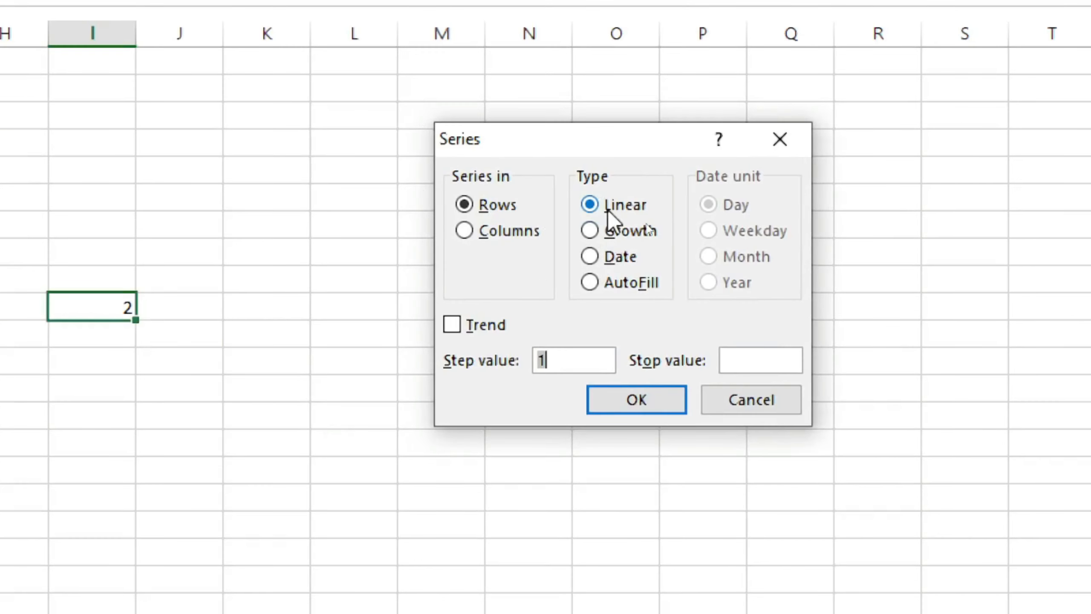
left_click(466, 231)
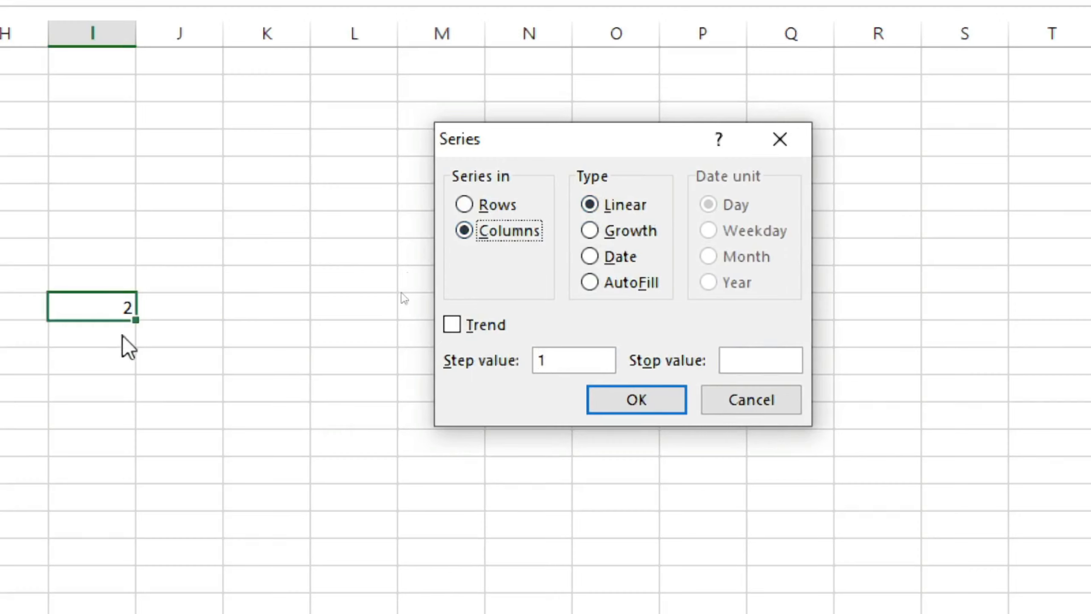
left_click(553, 361)
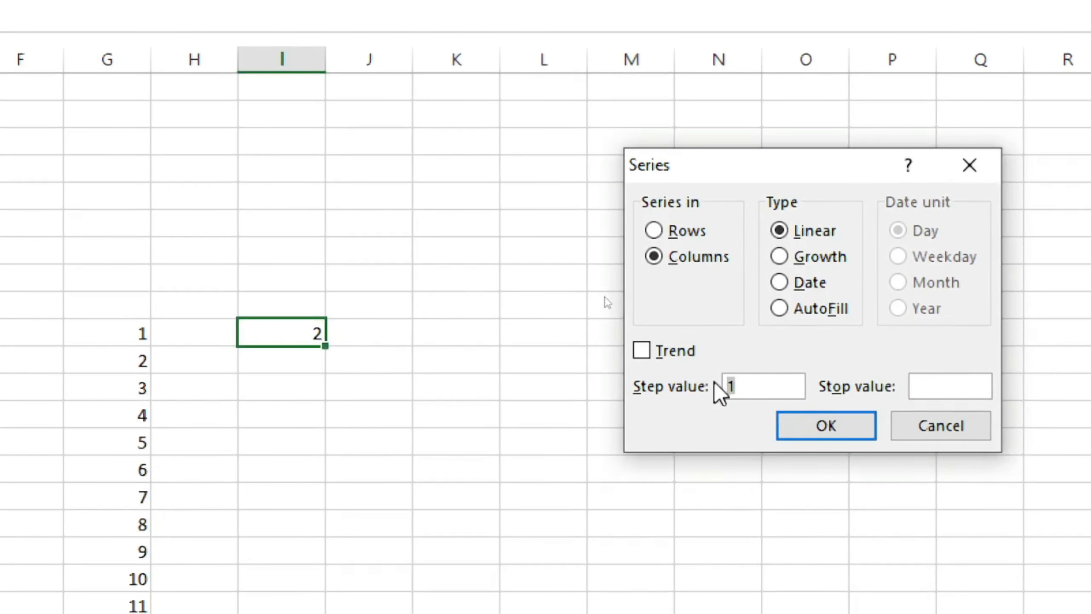
type("2")
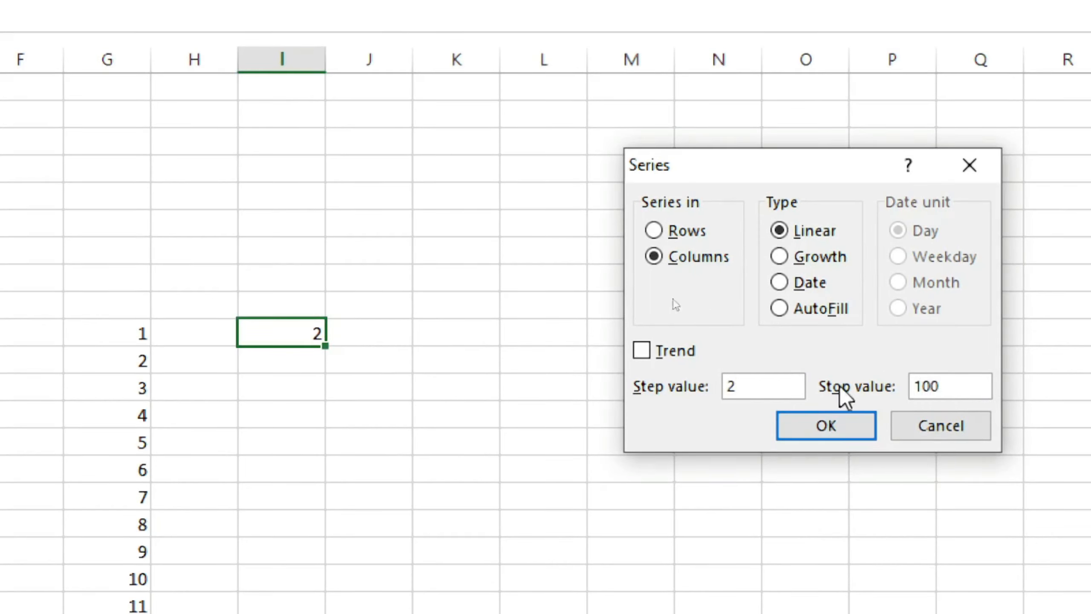
left_click(811, 427)
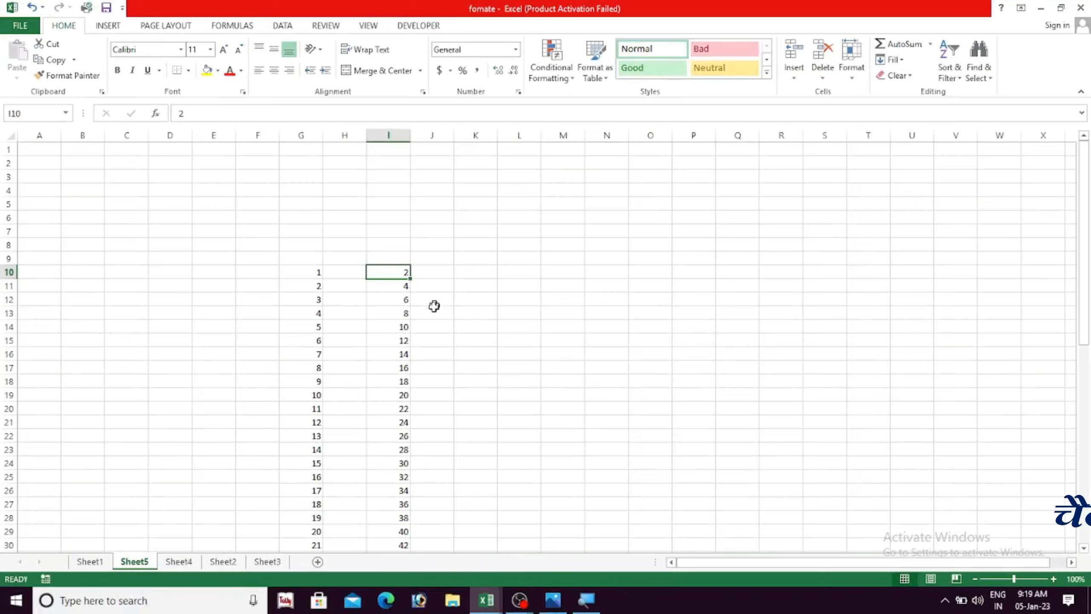
scroll(429, 322, "down", 3)
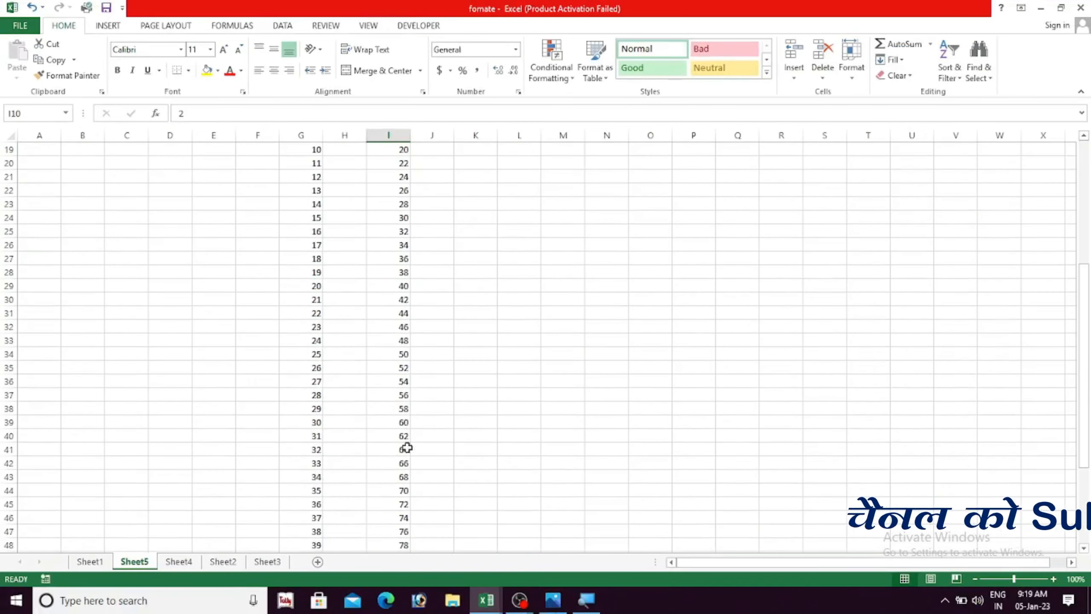
scroll(404, 446, "down", 7)
scroll(404, 495, "up", 4)
scroll(404, 497, "up", 6)
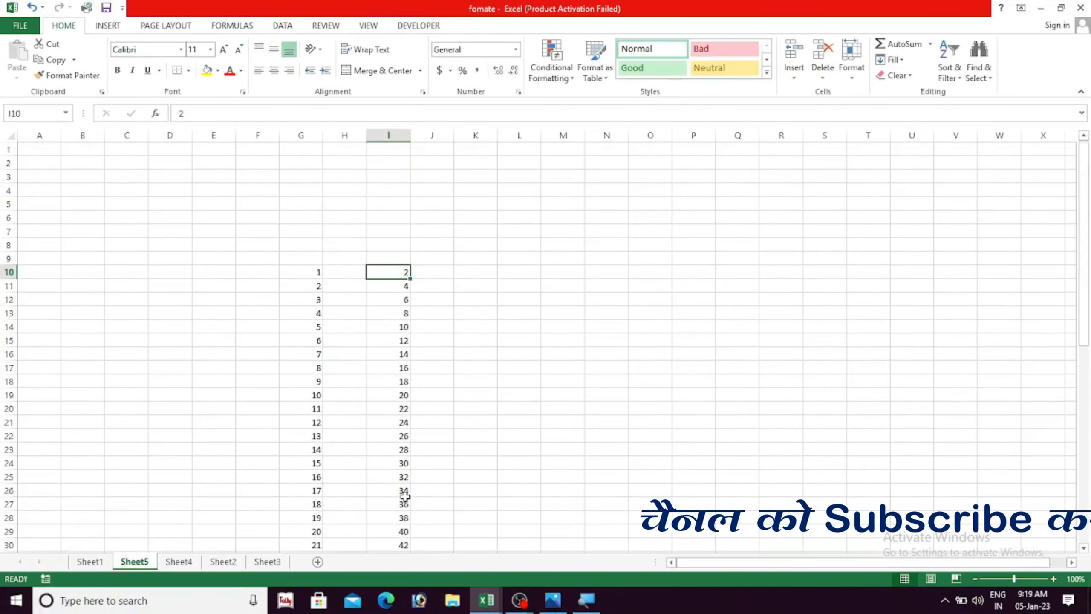
Enter Sunday in cell L10.
left_click(490, 272)
left_click(505, 273)
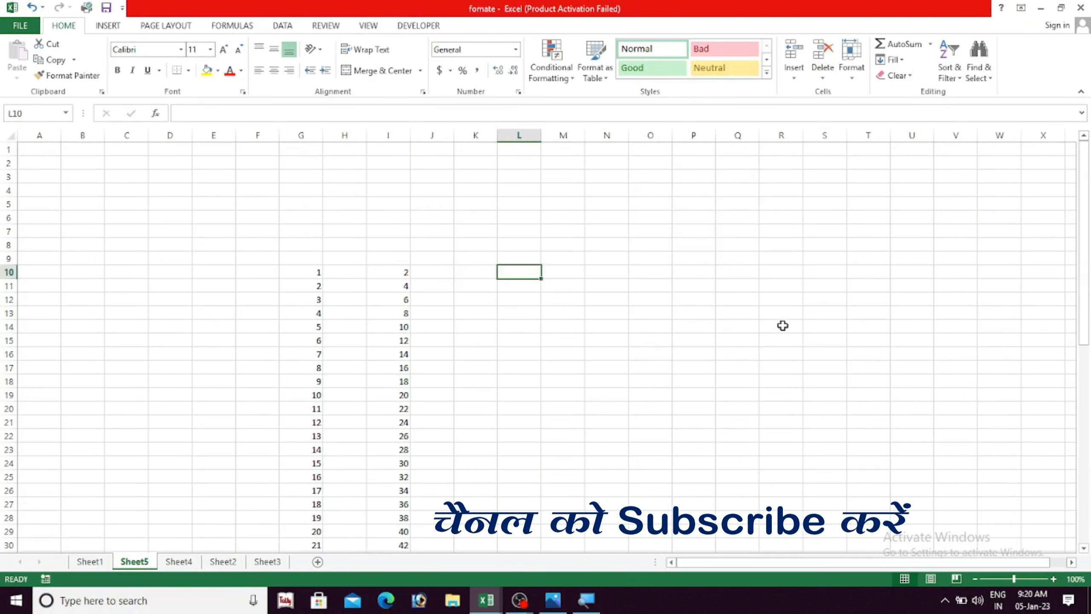
type("sunday")
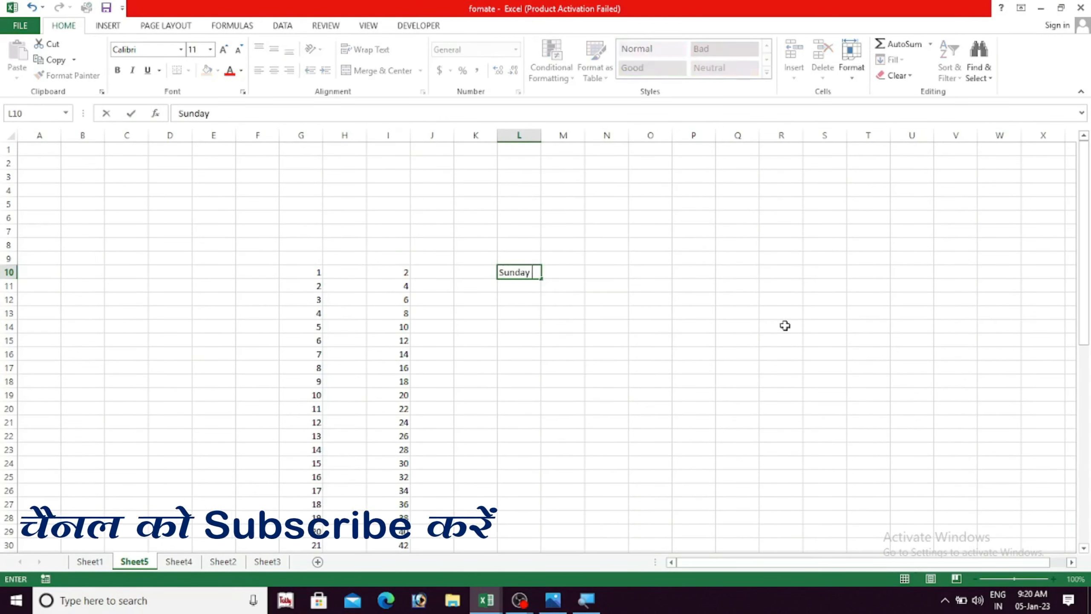
left_click(647, 394)
Fill the weekday names down L10:L16 from Sunday using a series of the AutoFill type in columns.
left_click_drag(533, 273, 521, 354)
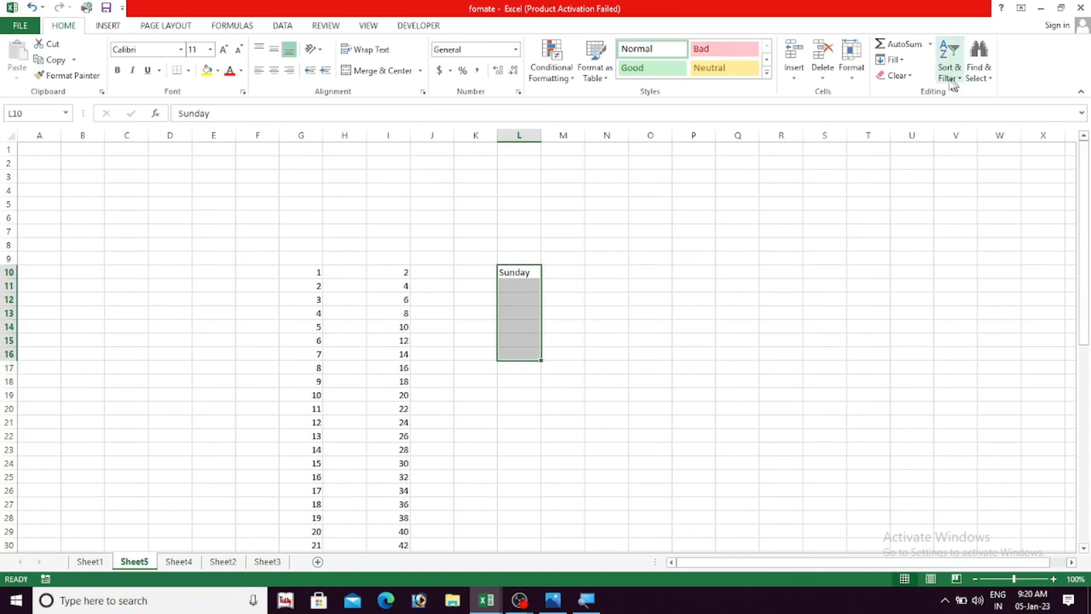
left_click(907, 65)
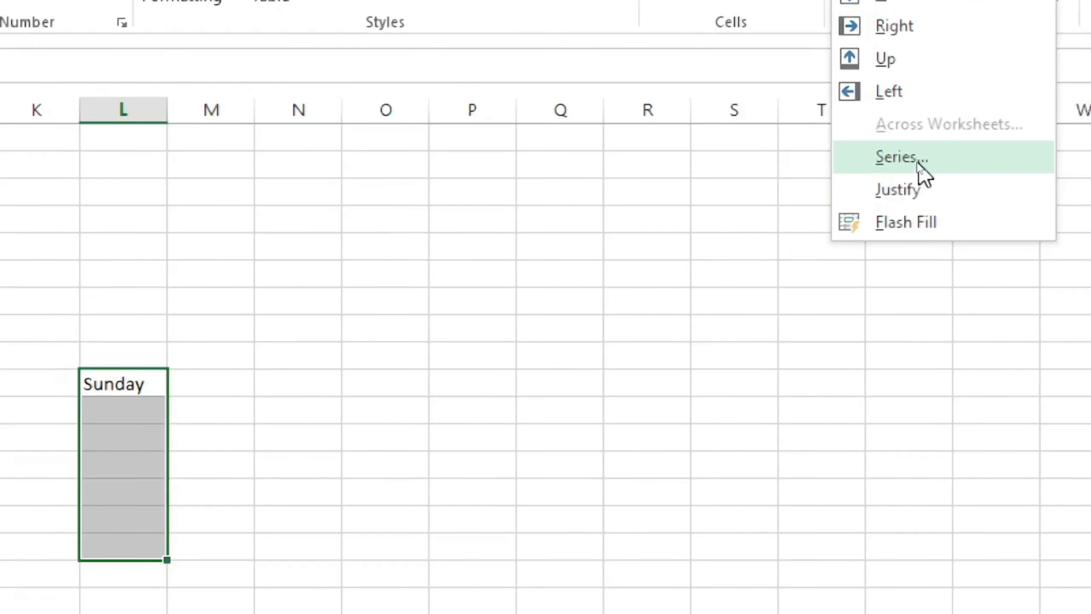
left_click(918, 162)
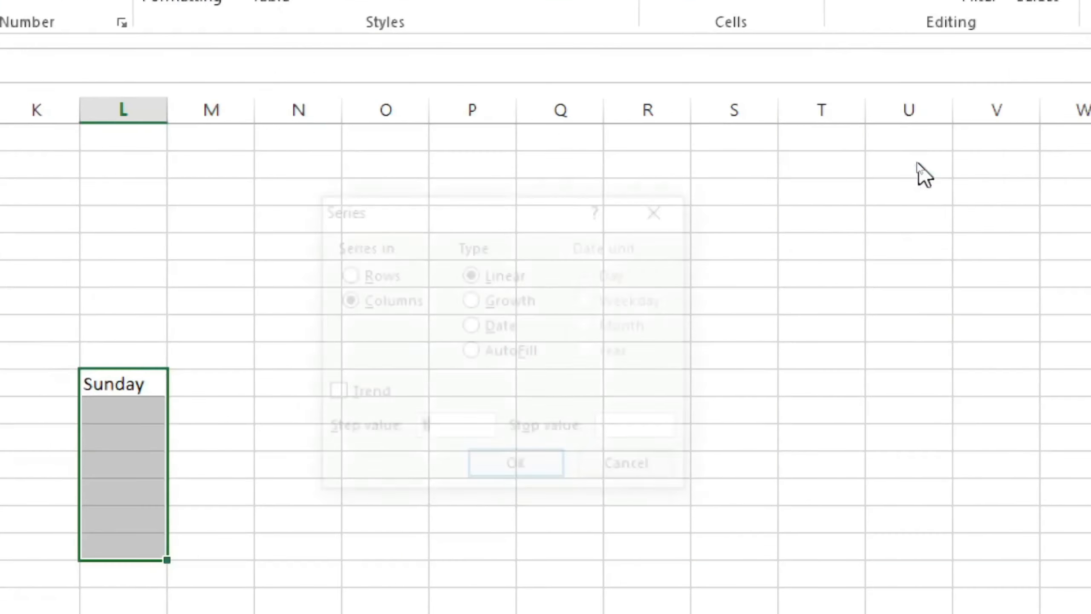
left_click_drag(504, 199, 554, 159)
left_click(569, 295)
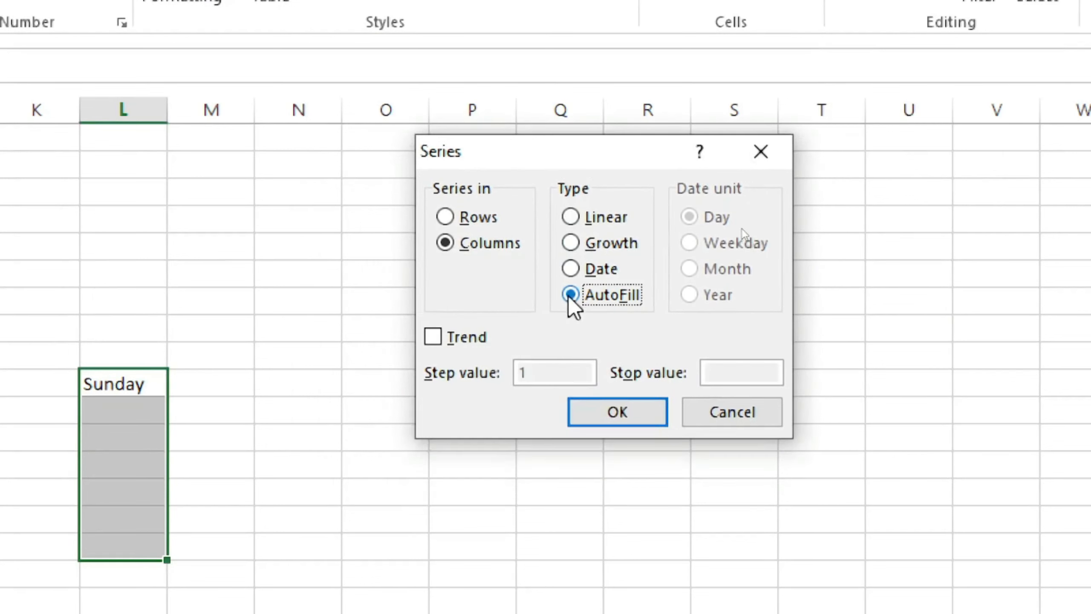
left_click(615, 418)
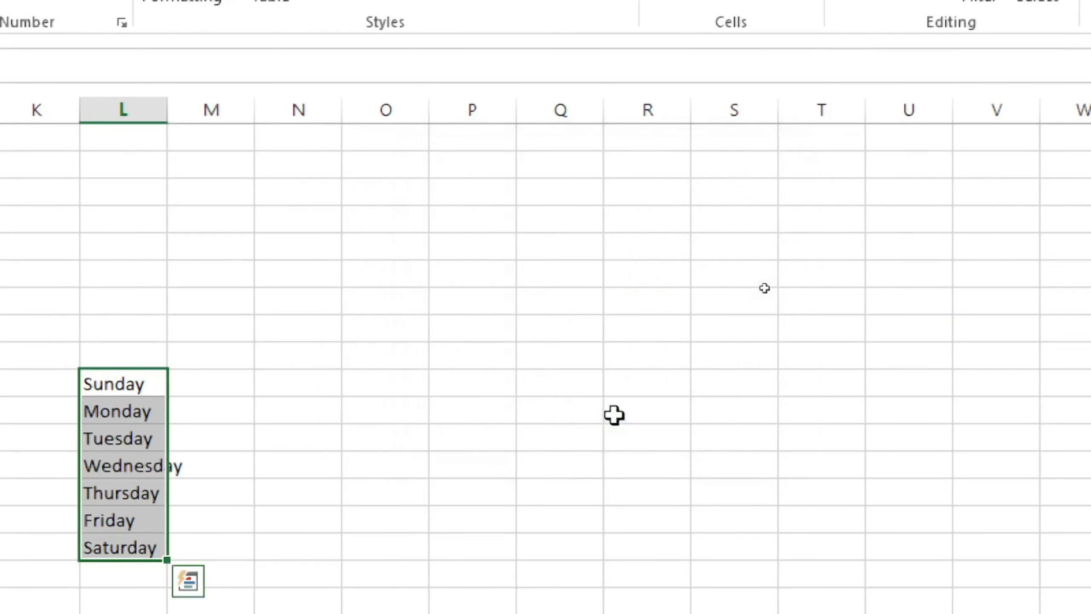
left_click(416, 501)
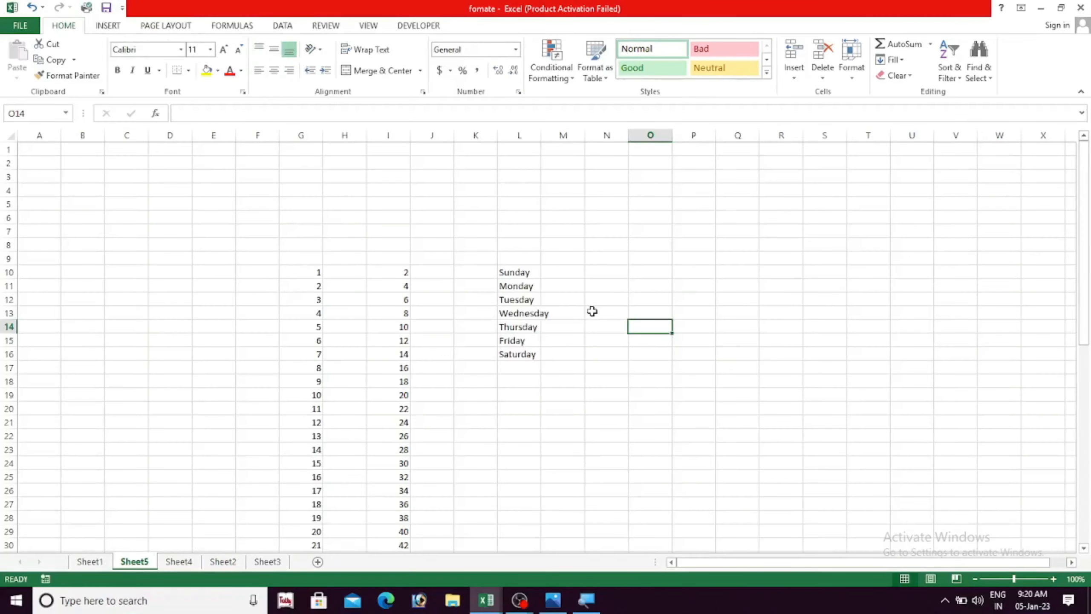
left_click(535, 286)
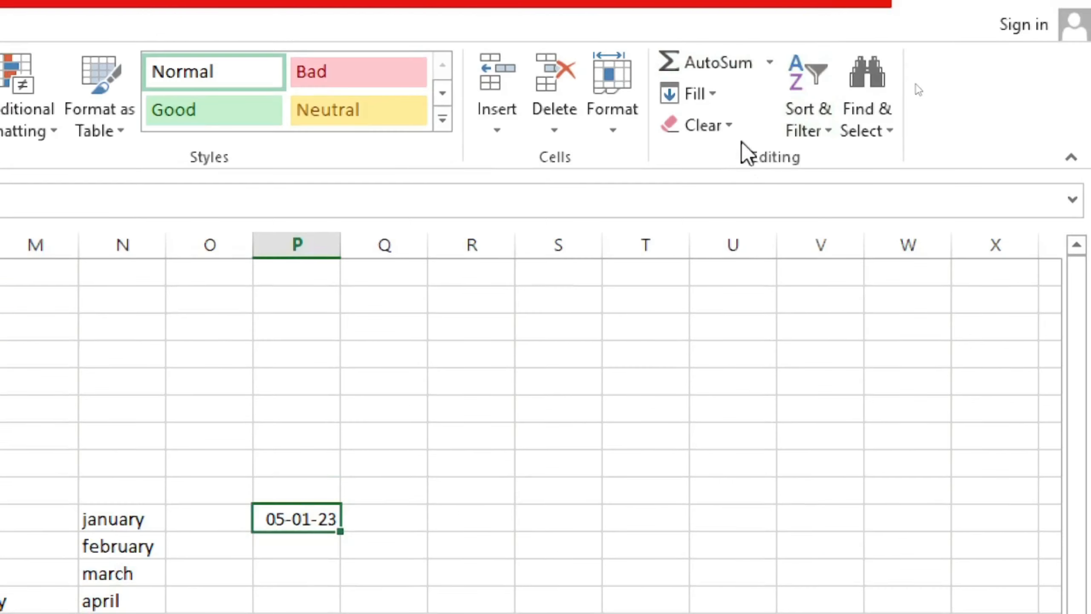
Fill a daily date series down the column from the date in P10, with stop value 20/1/2023.
left_click(713, 94)
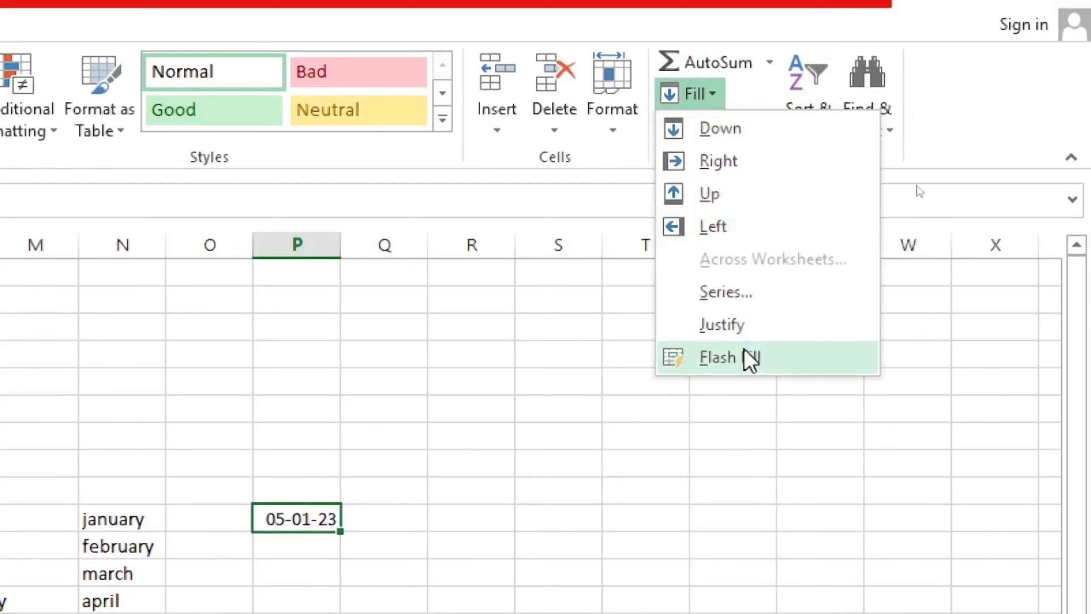
left_click(739, 290)
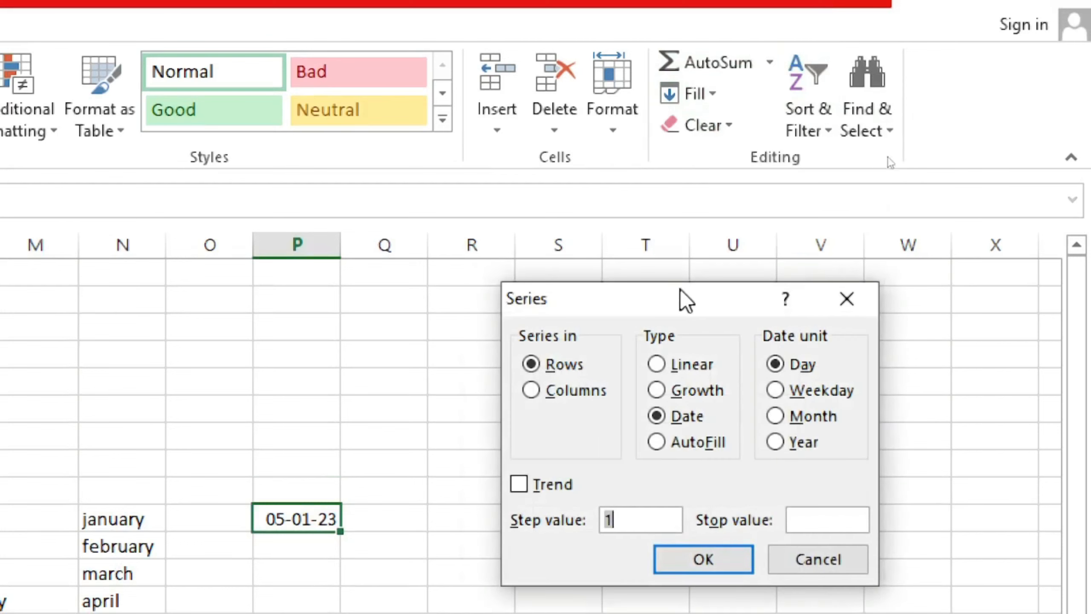
left_click(565, 354)
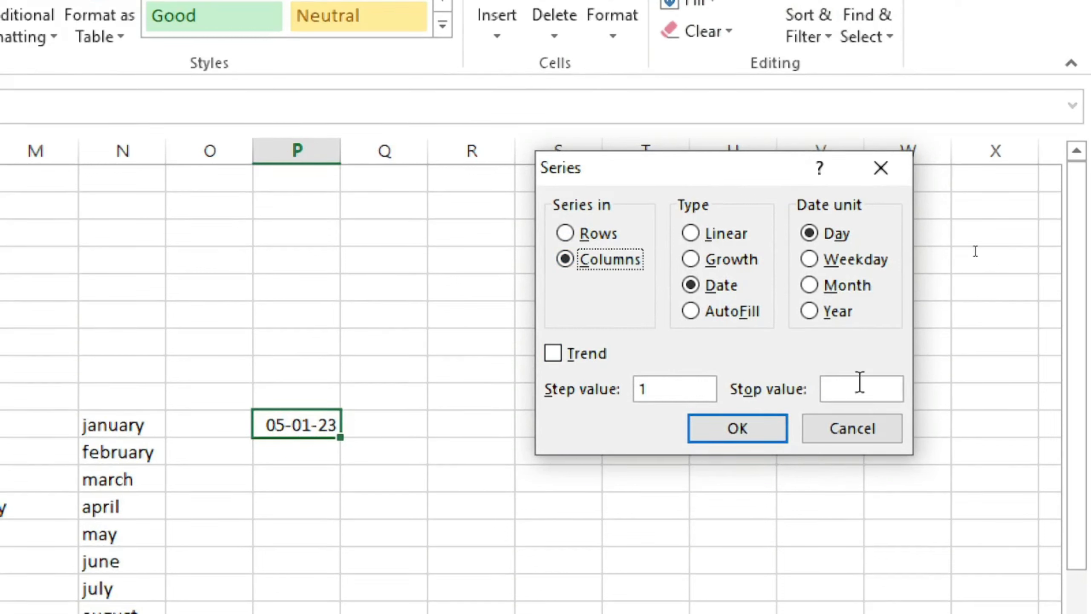
left_click(859, 382)
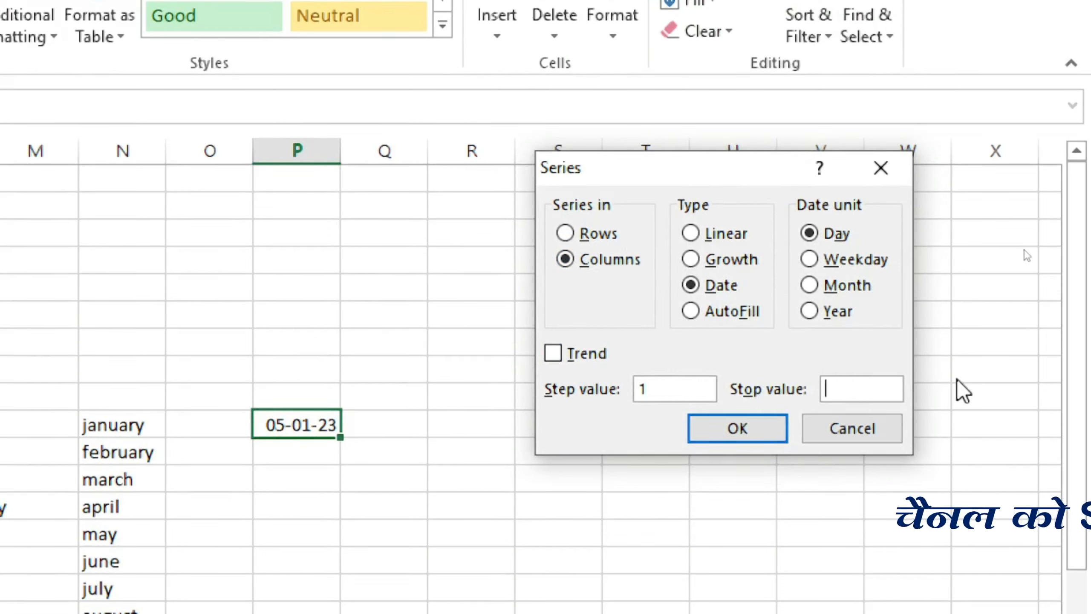
type("20/")
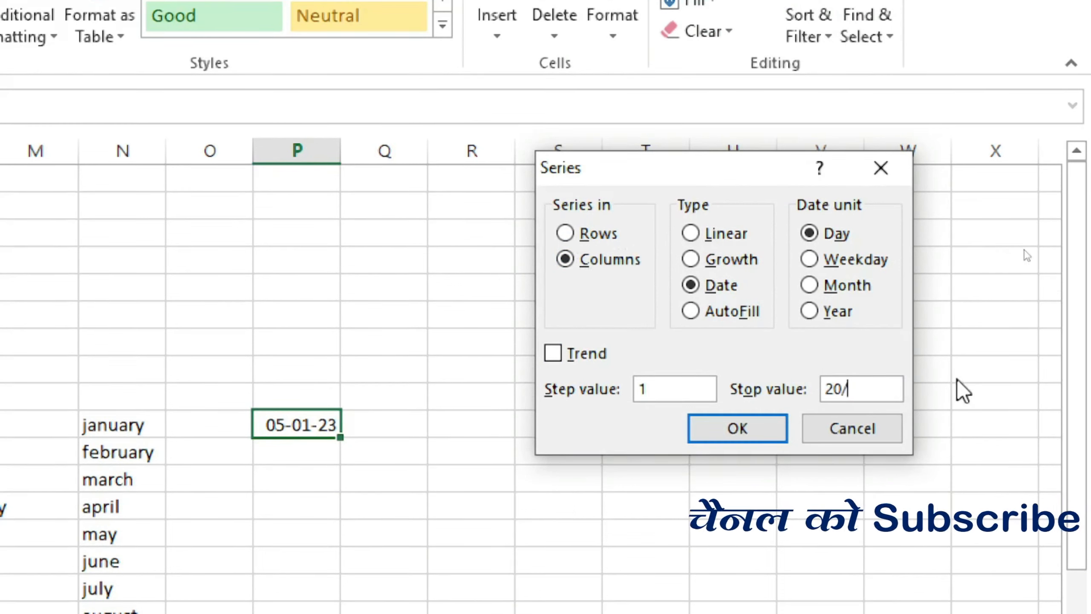
type("1/")
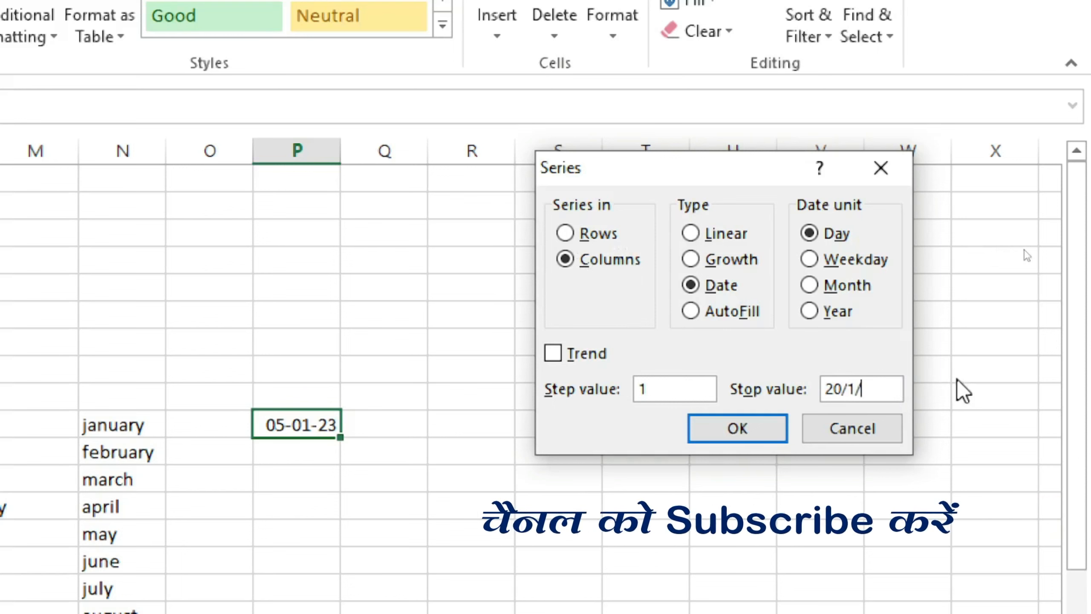
type("2023")
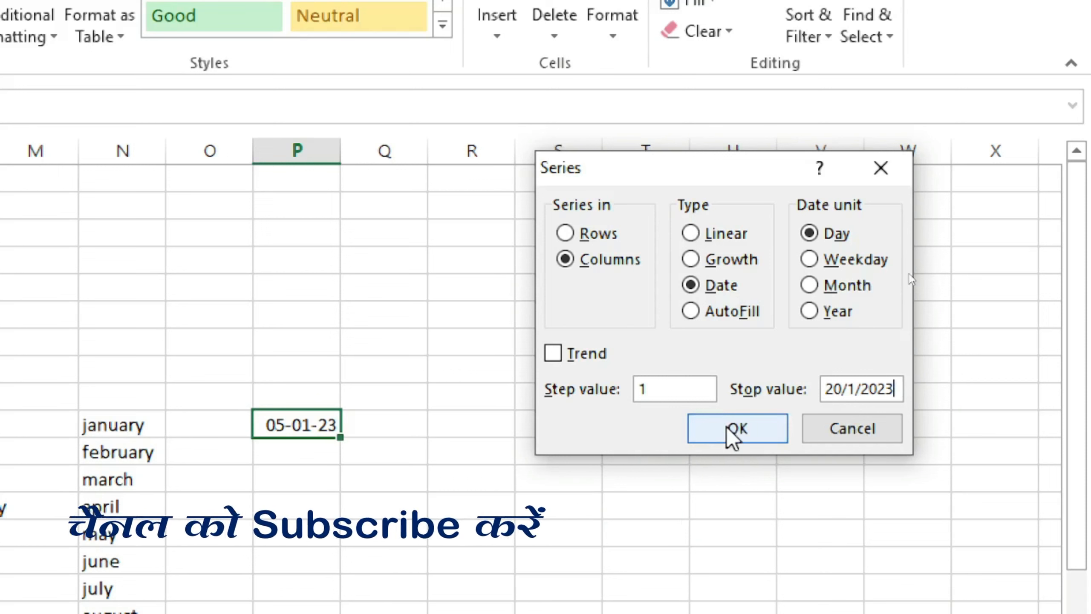
left_click(732, 435)
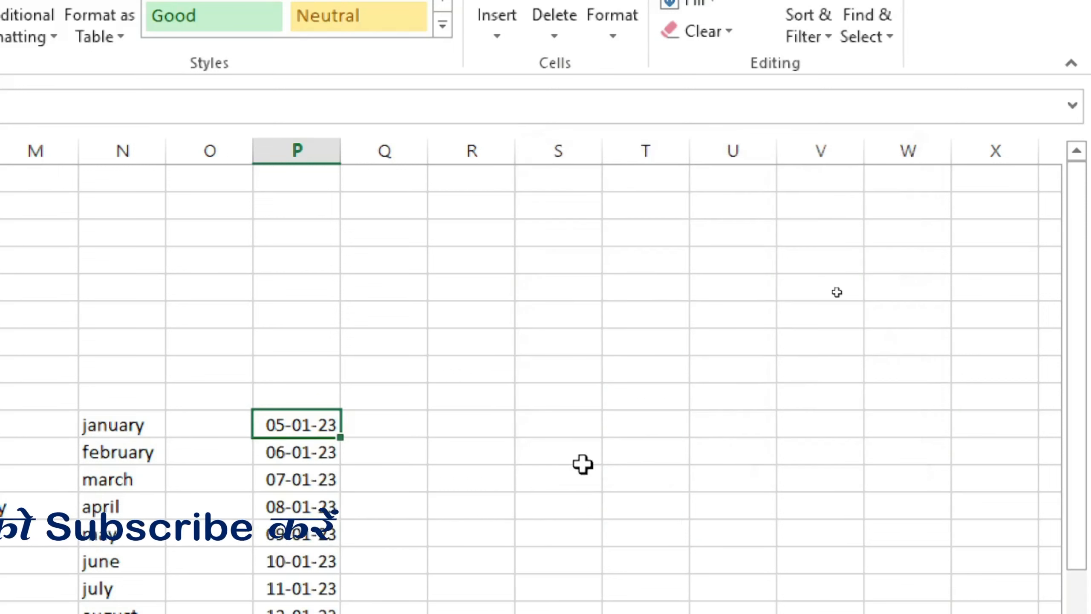
scroll(583, 464, "down", 3)
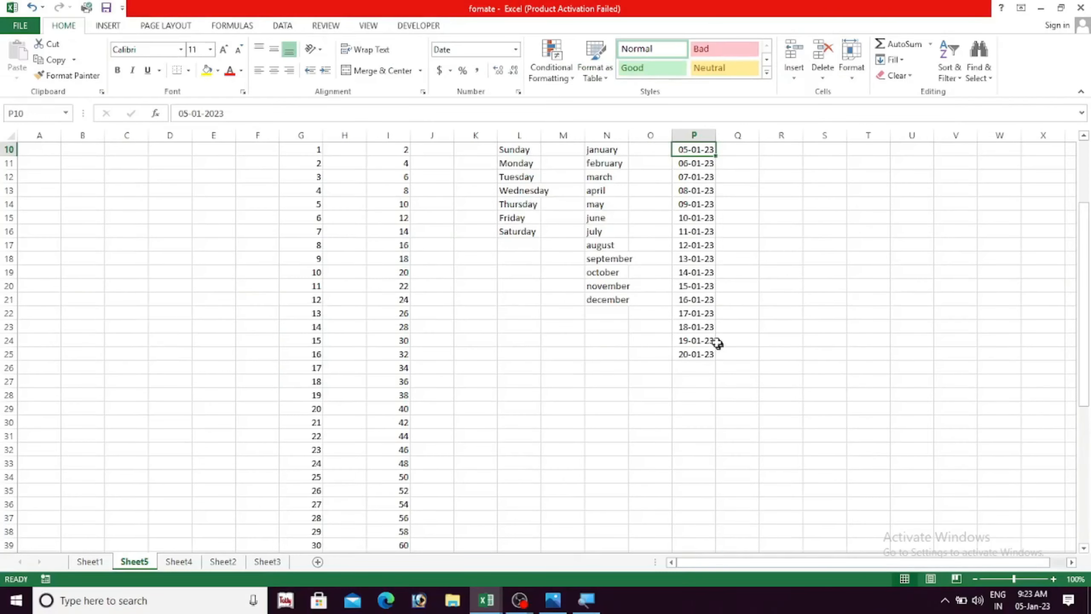
scroll(717, 343, "up", 2)
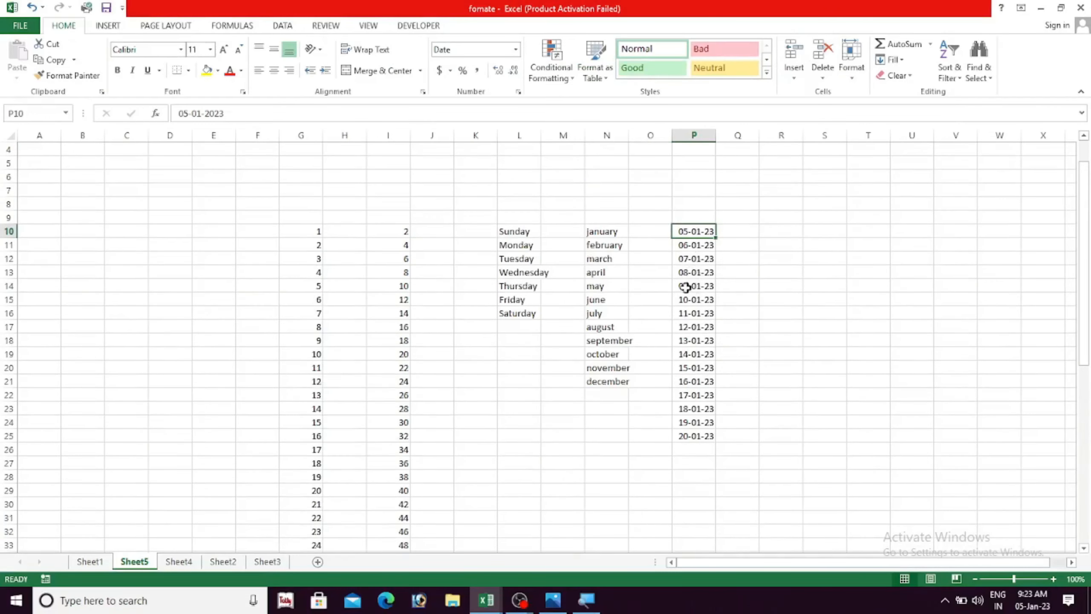
left_click(733, 433)
left_click(747, 391)
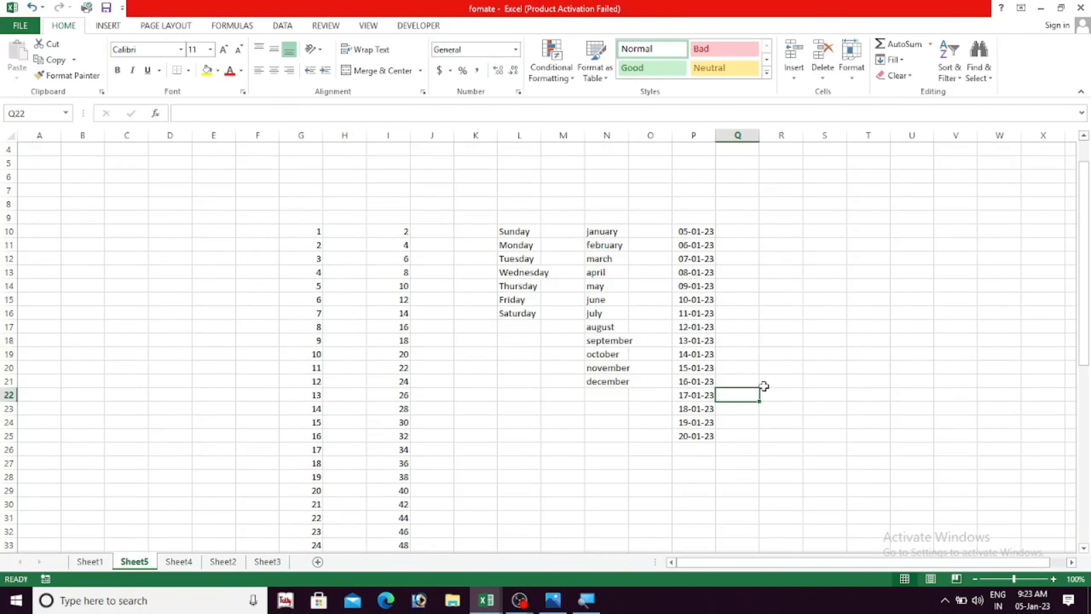
left_click(956, 326)
scroll(793, 275, "up", 1)
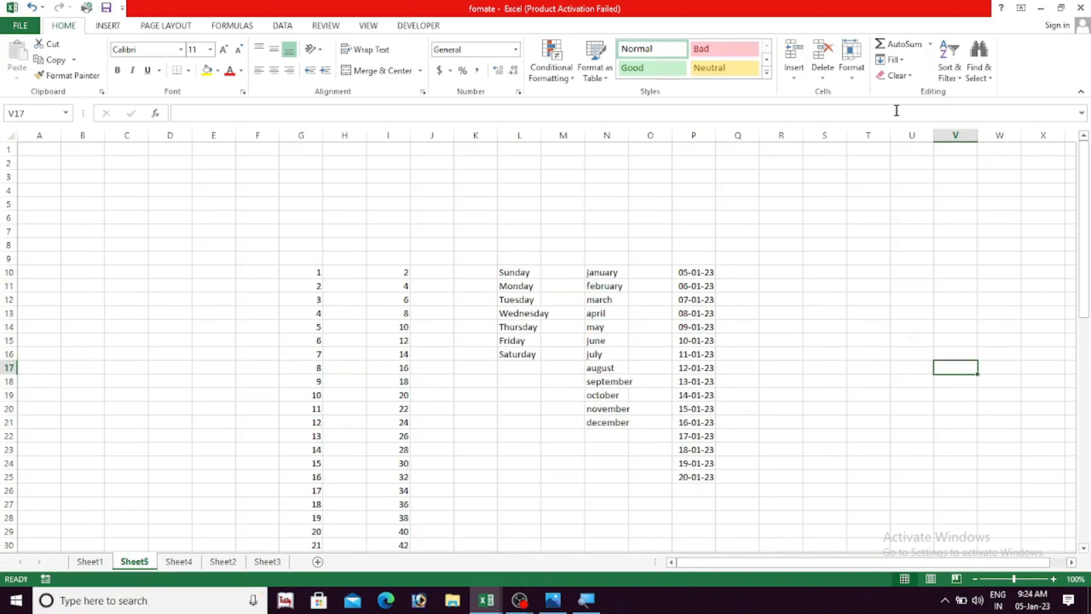
left_click(893, 60)
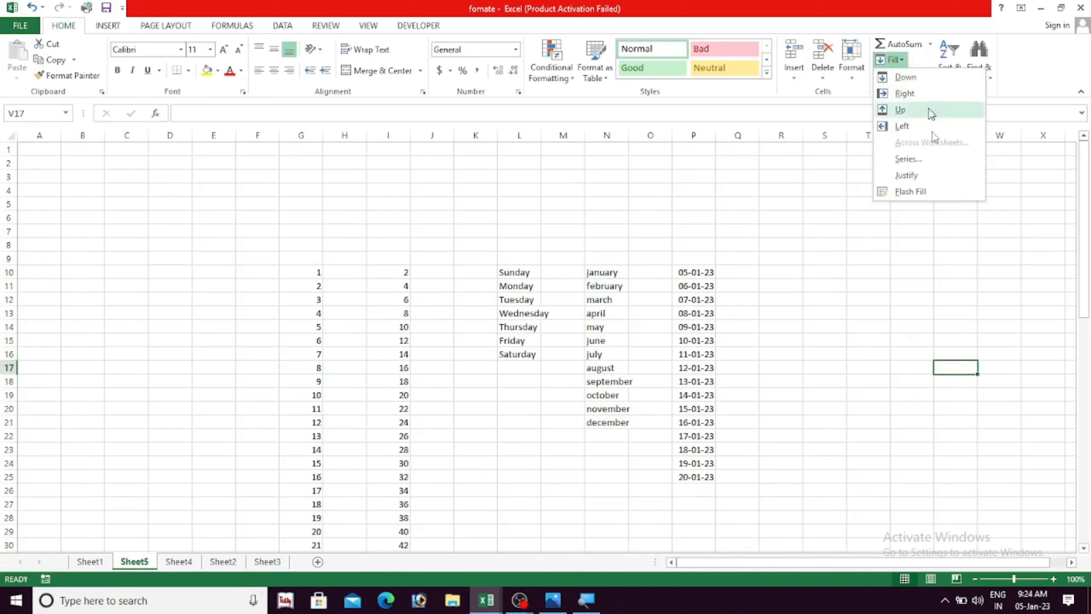
left_click(932, 160)
mouse_move(906, 153)
left_mouse_down()
mouse_move(890, 154)
mouse_move(899, 154)
left_mouse_up()
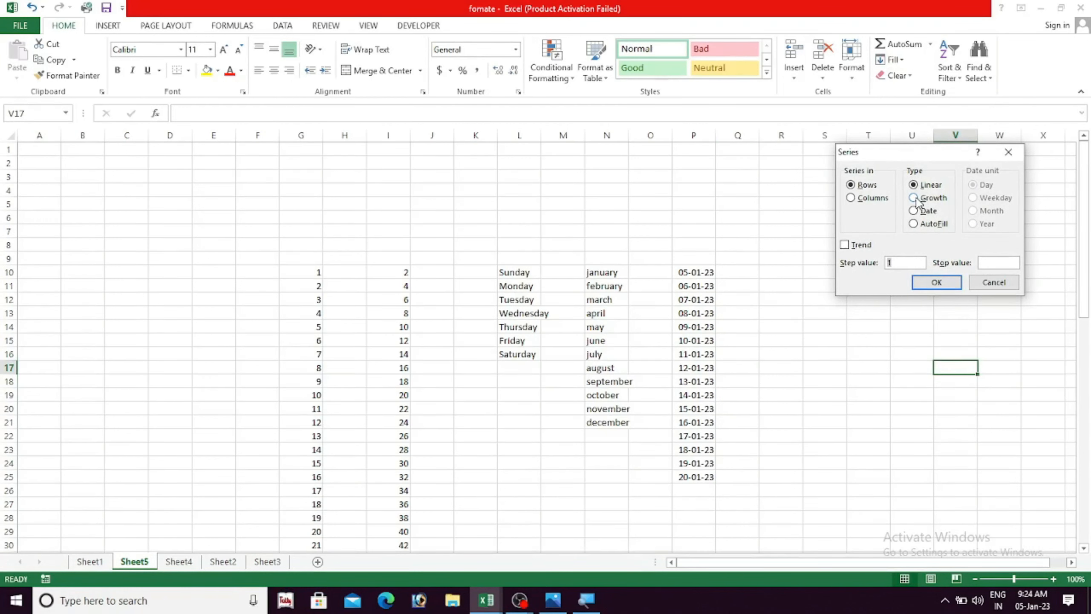
left_click(1008, 152)
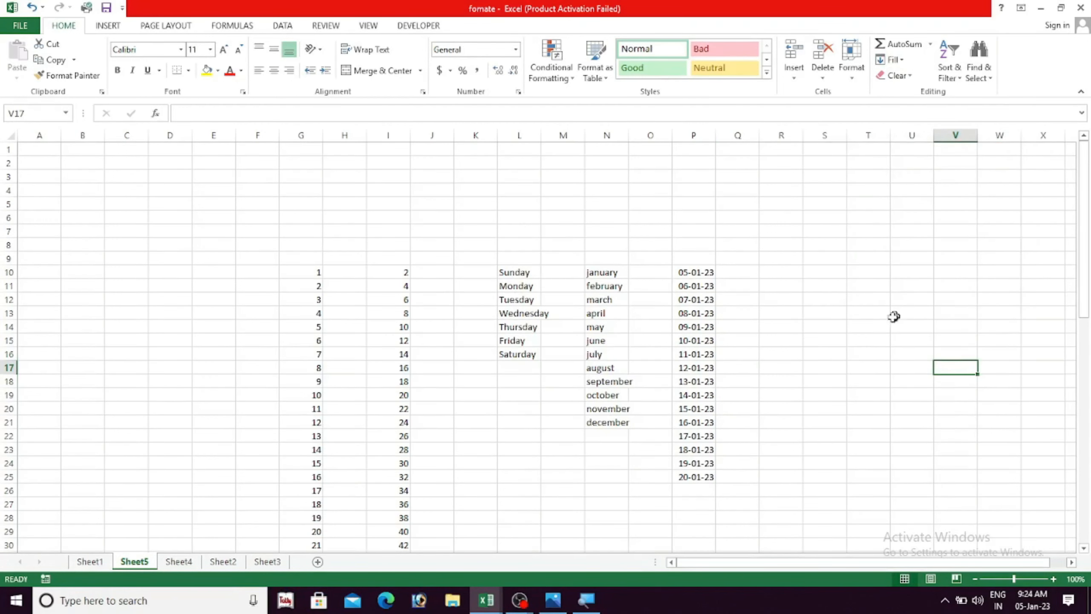
Enter 5 in cell R10 as the starting value of a new series.
left_click(881, 327)
left_click_drag(718, 568, 779, 565)
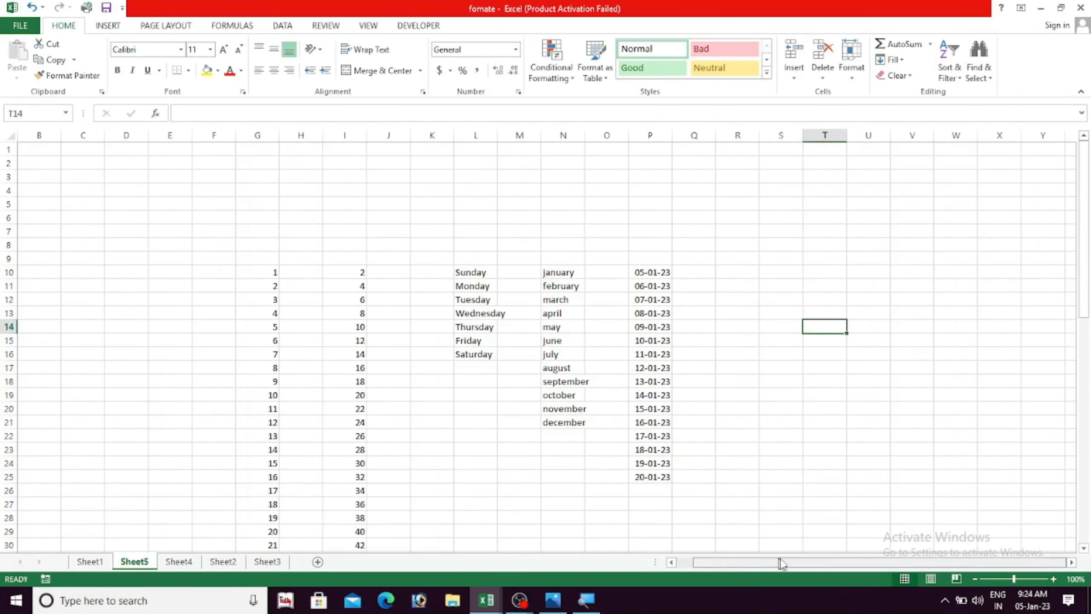
left_click(724, 271)
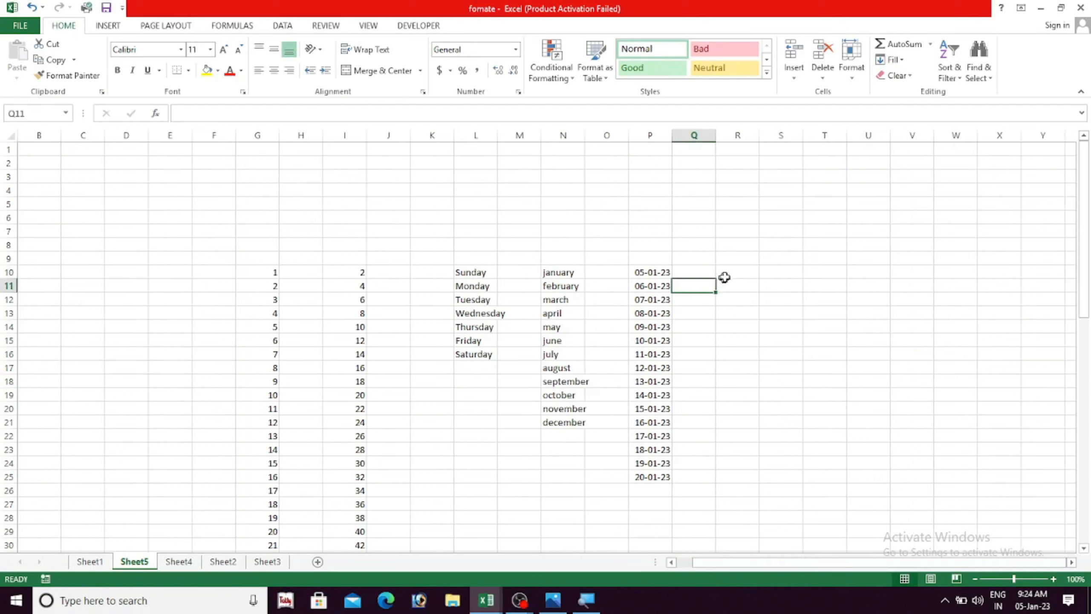
type("5")
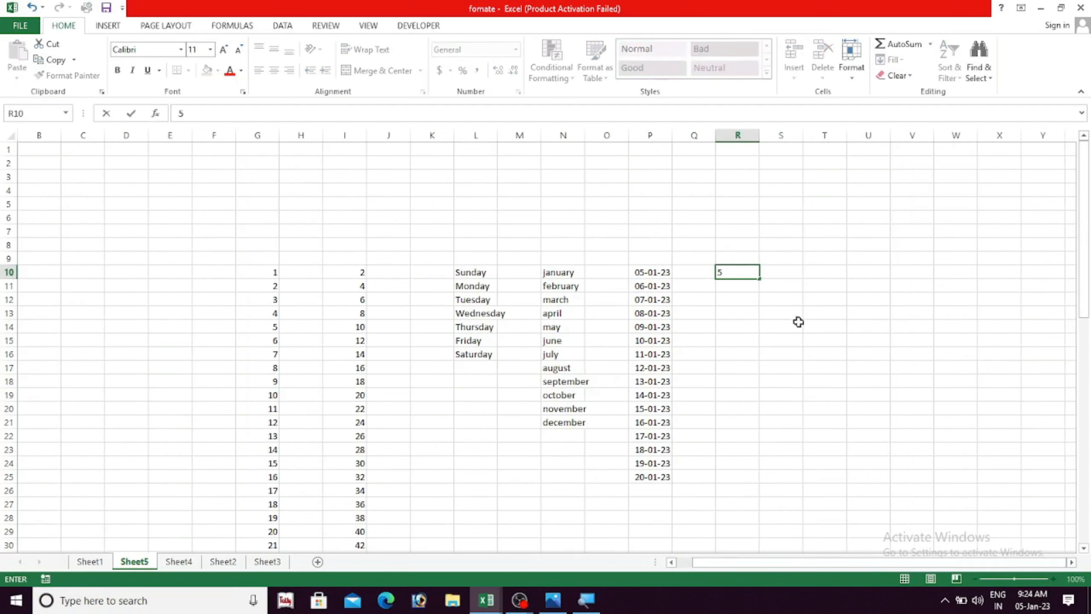
left_click(800, 364)
left_click(747, 275)
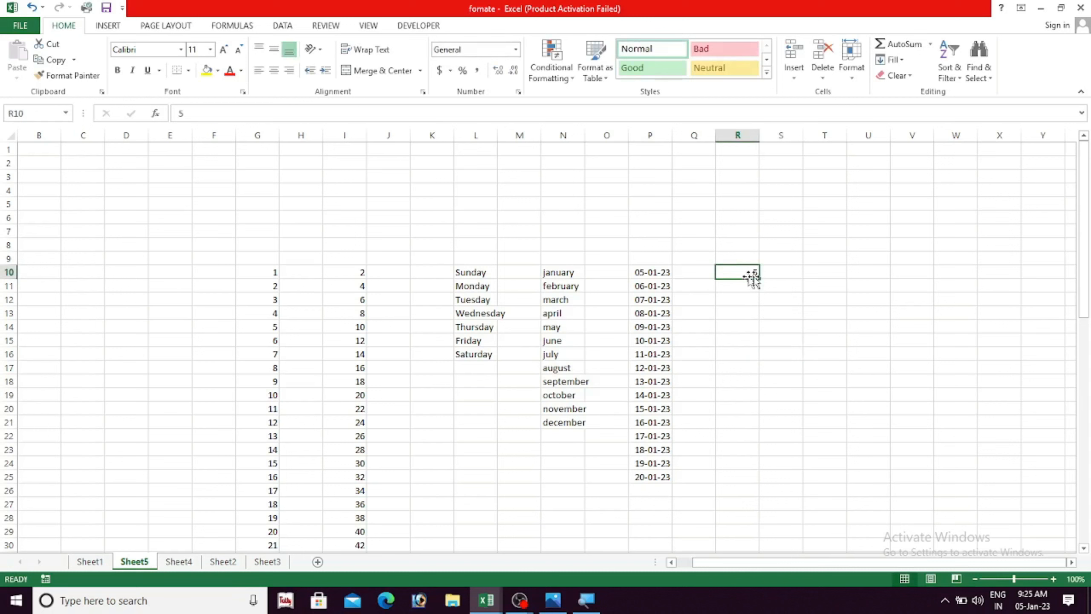
Fill a growth series down the column from R10 with a step value of 5 and a stop value of 250.
left_click(904, 59)
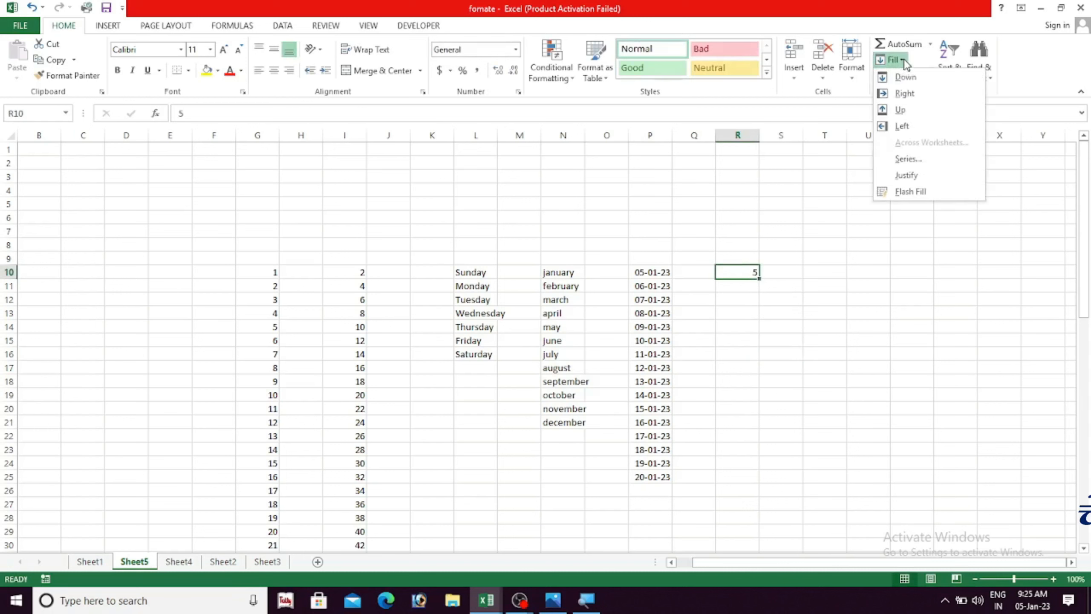
left_click(913, 160)
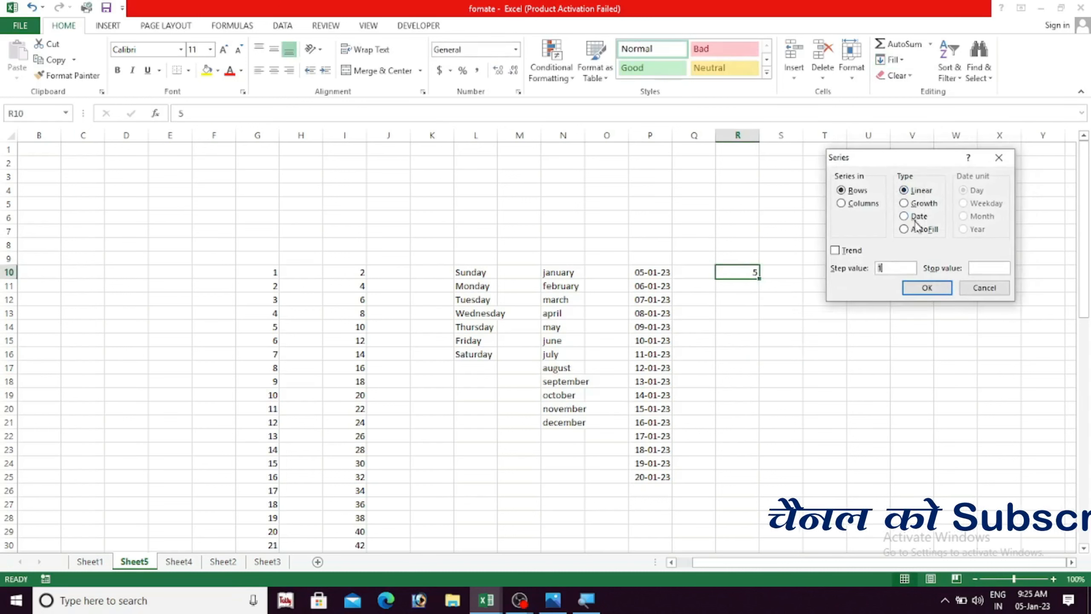
left_click(911, 204)
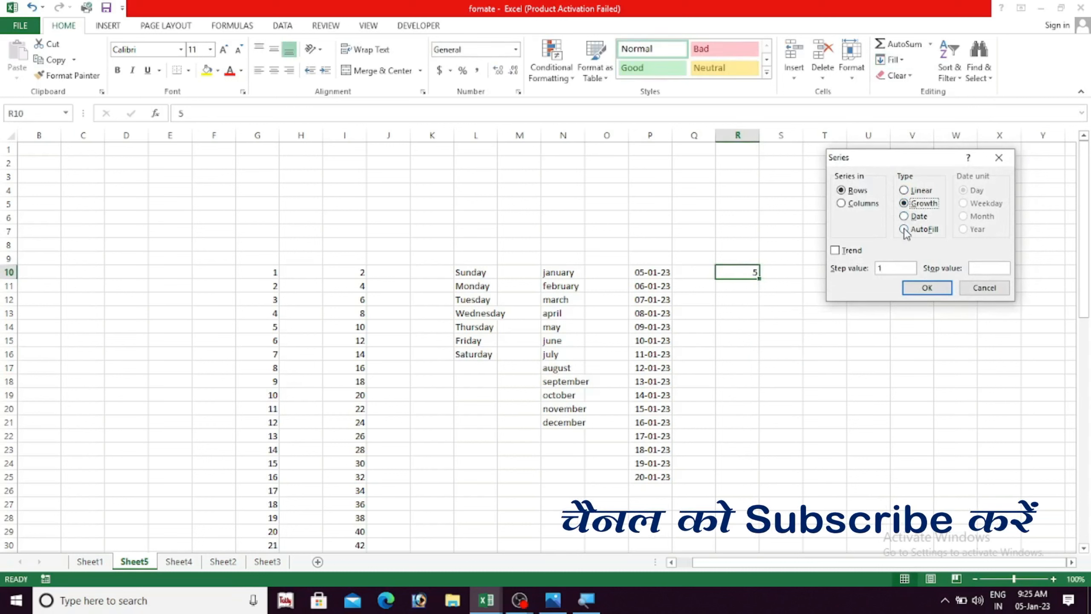
left_click(842, 204)
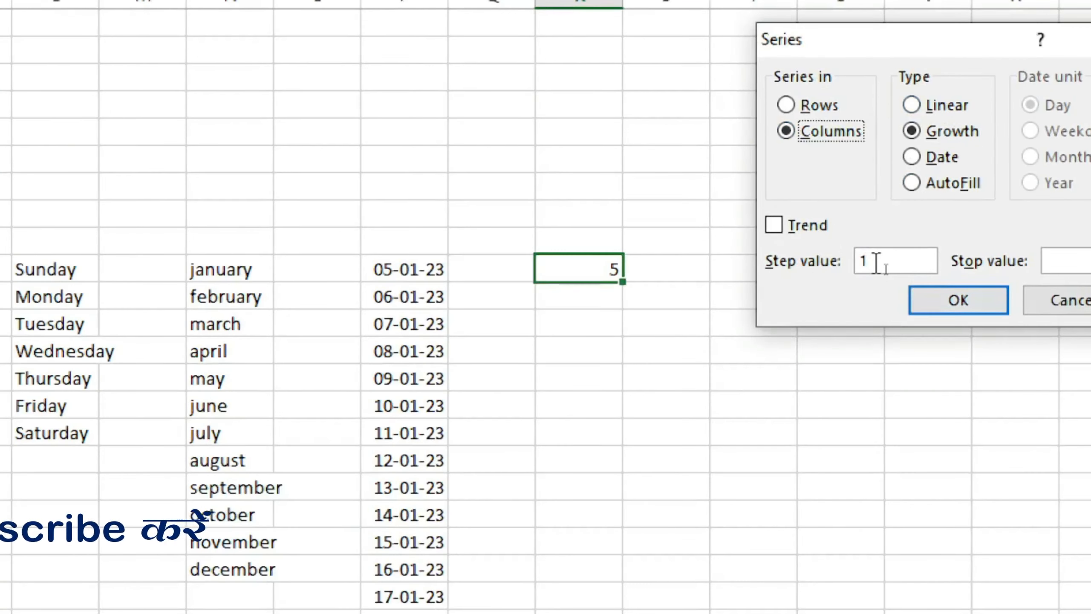
double_click(857, 261)
type("5")
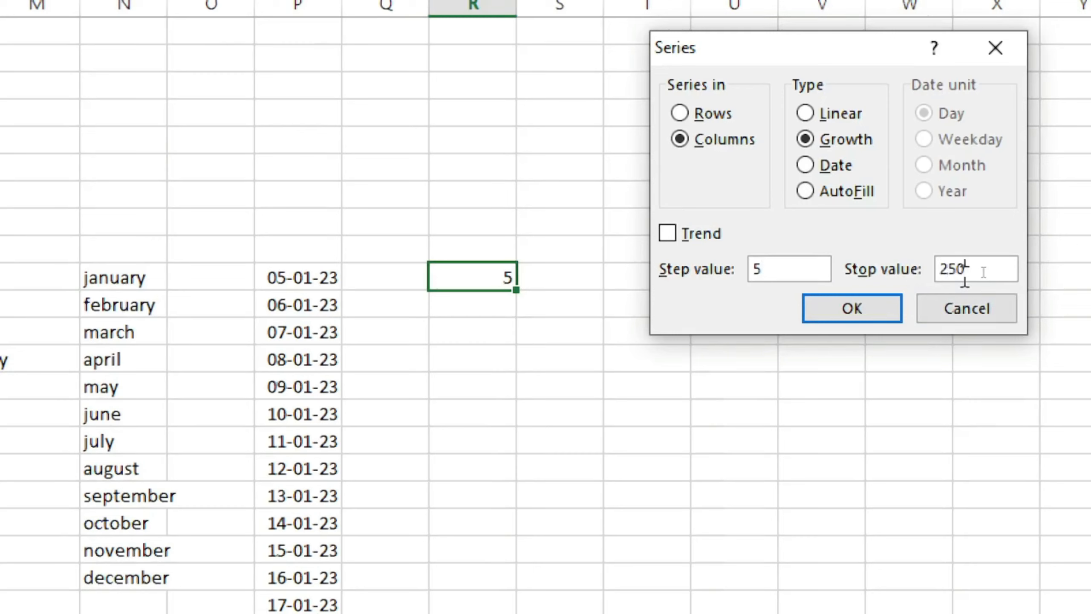
left_click(842, 313)
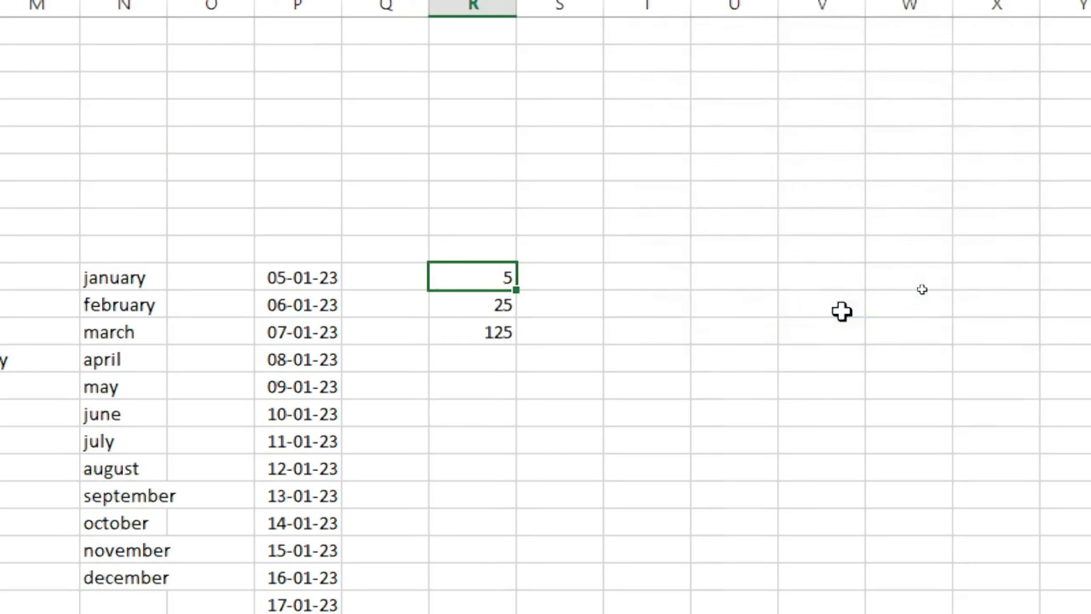
key("Delete")
left_click(634, 328)
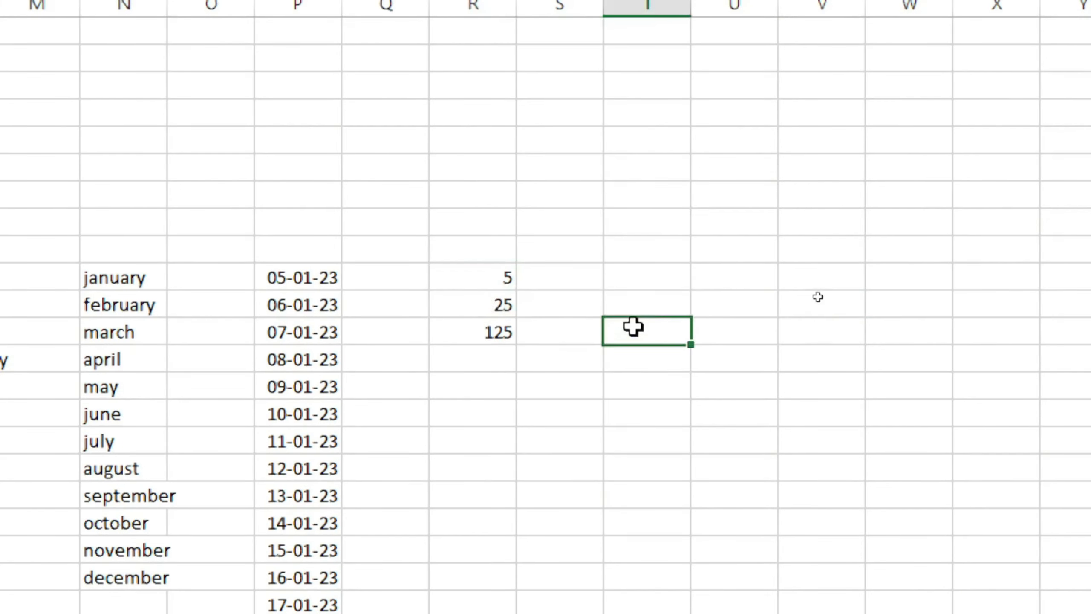
Examine the date units offered for a Date-type series from S10, and close the Series settings without filling.
key("super+minus")
left_click(782, 273)
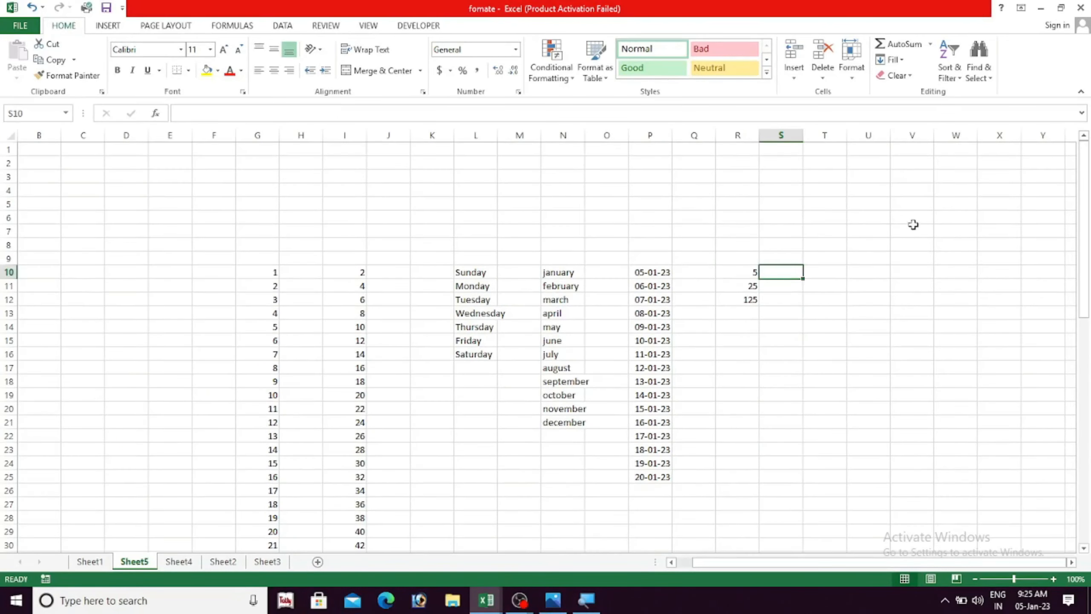
left_click(903, 61)
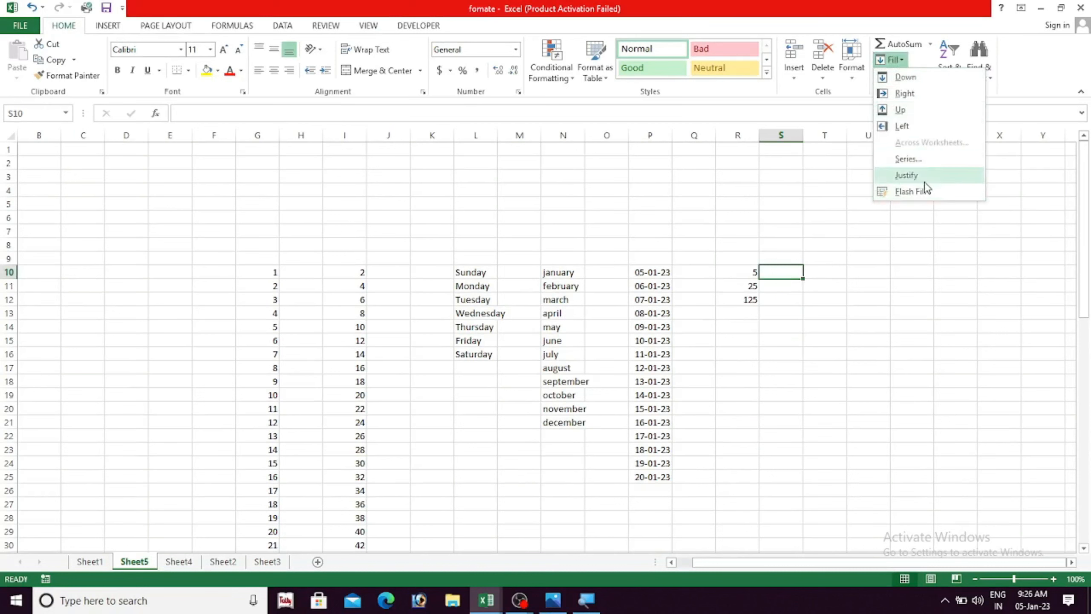
left_click(914, 163)
left_click_drag(913, 164, 906, 188)
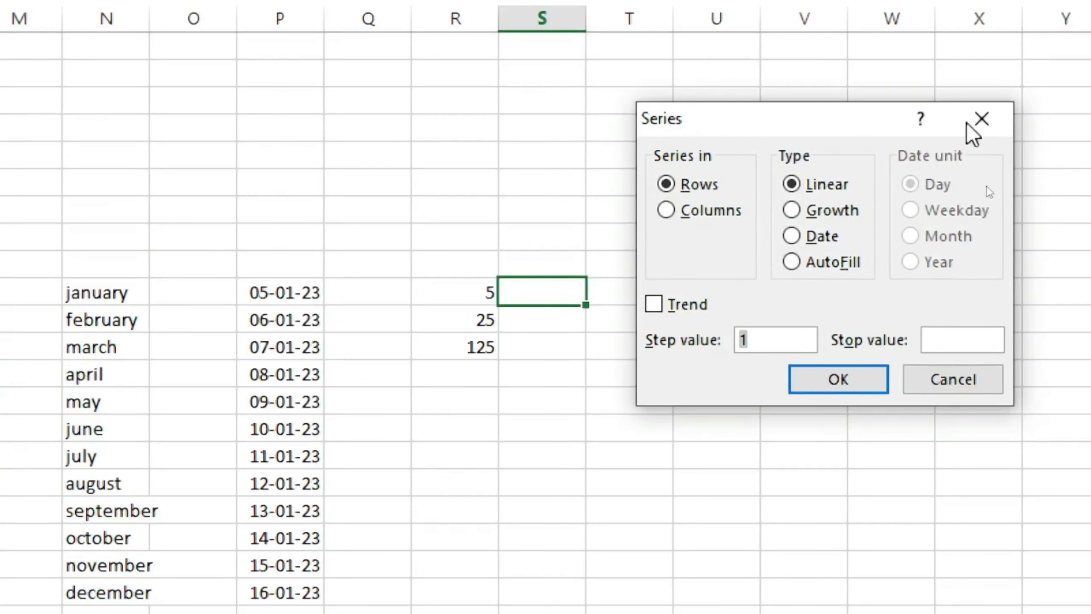
left_click_drag(845, 129, 842, 94)
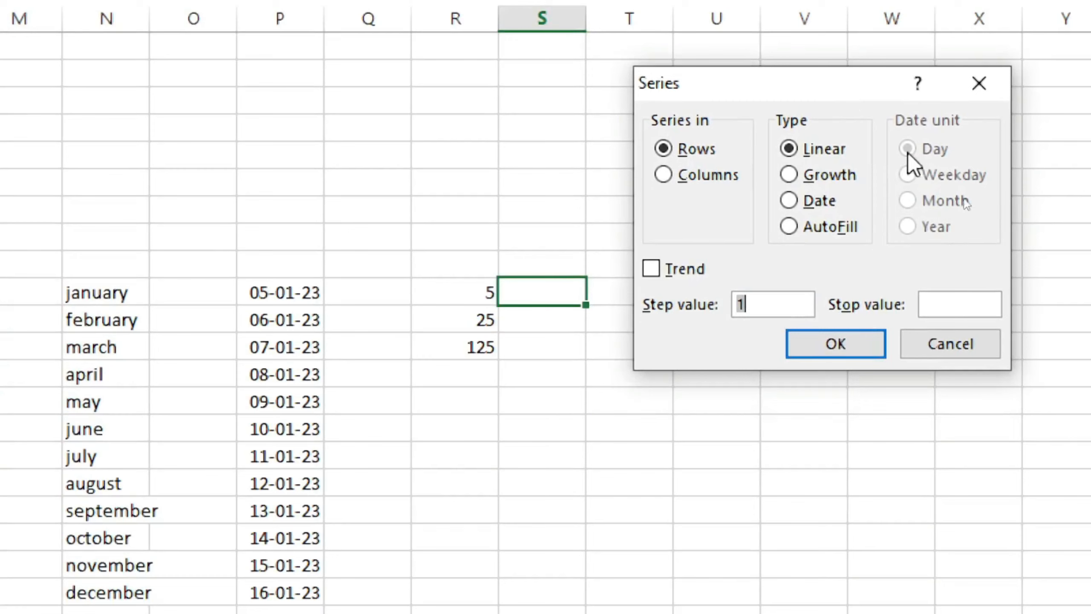
left_click(788, 201)
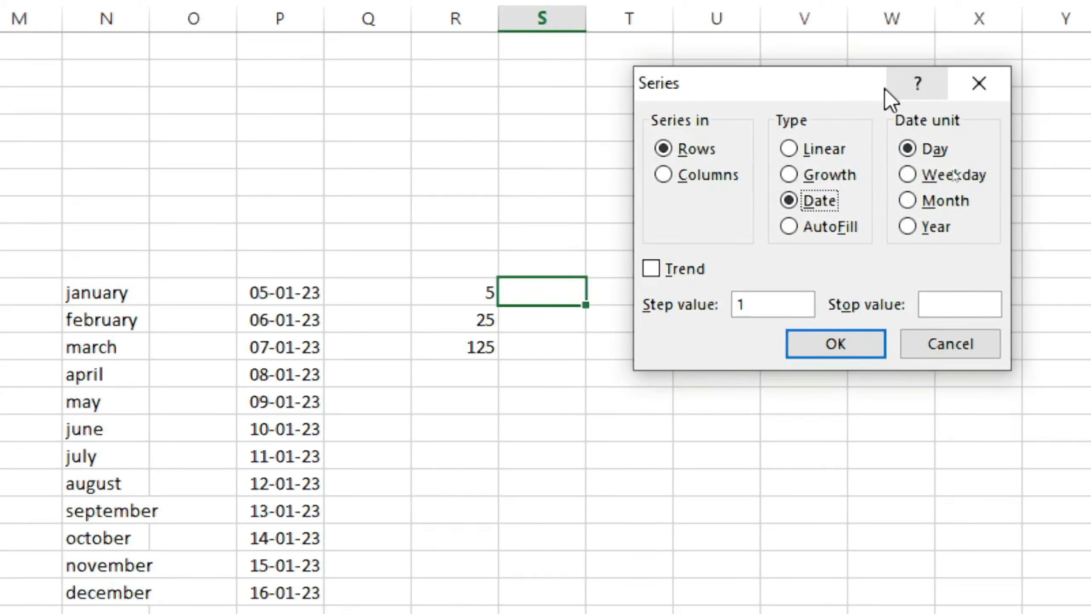
left_click_drag(858, 90, 869, 87)
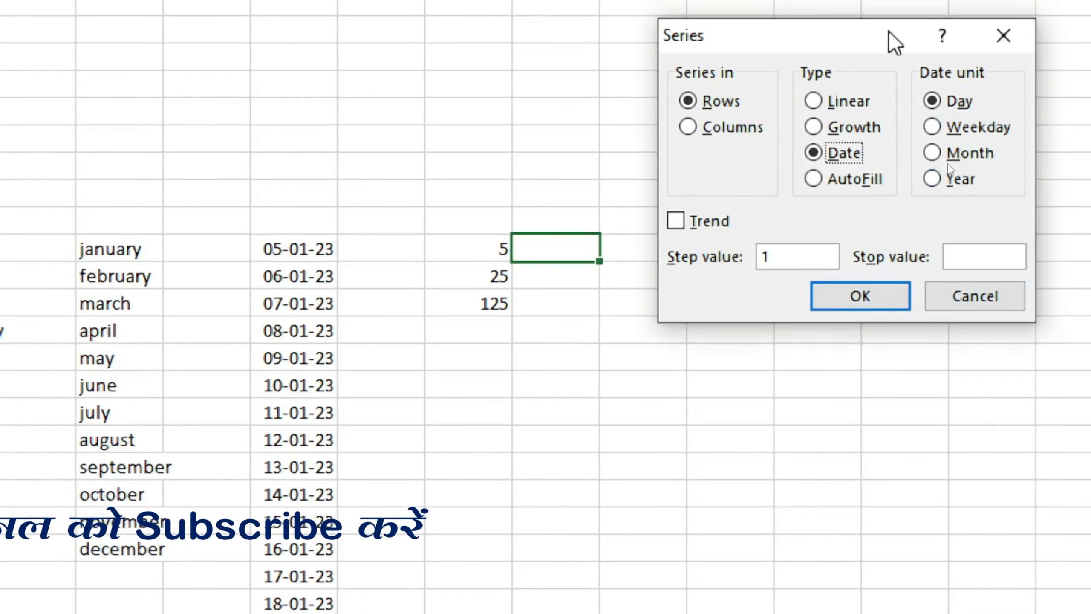
left_click_drag(888, 31, 907, 75)
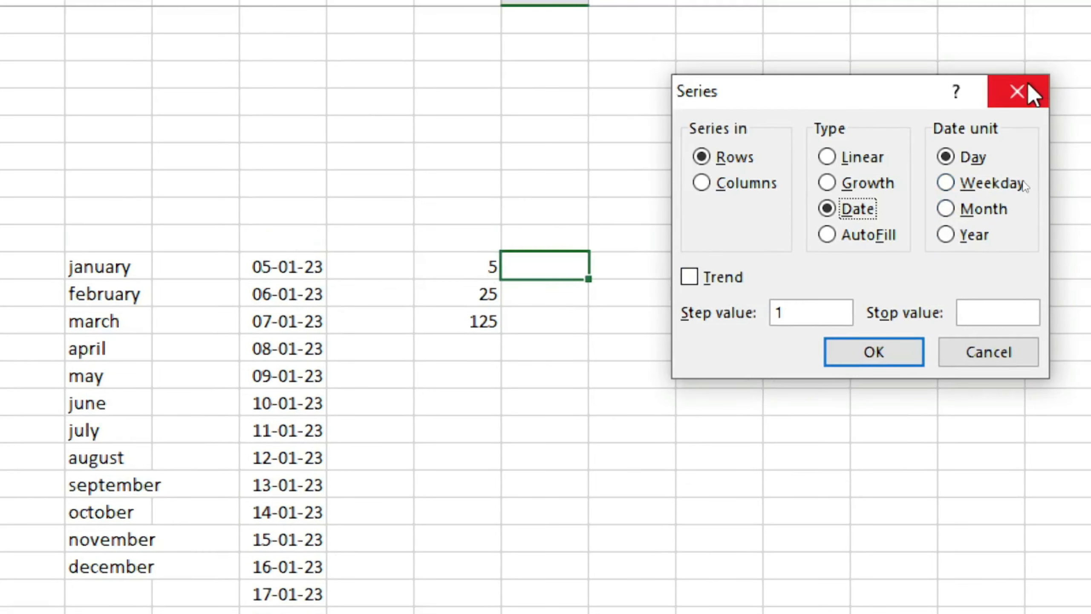
left_click(1029, 86)
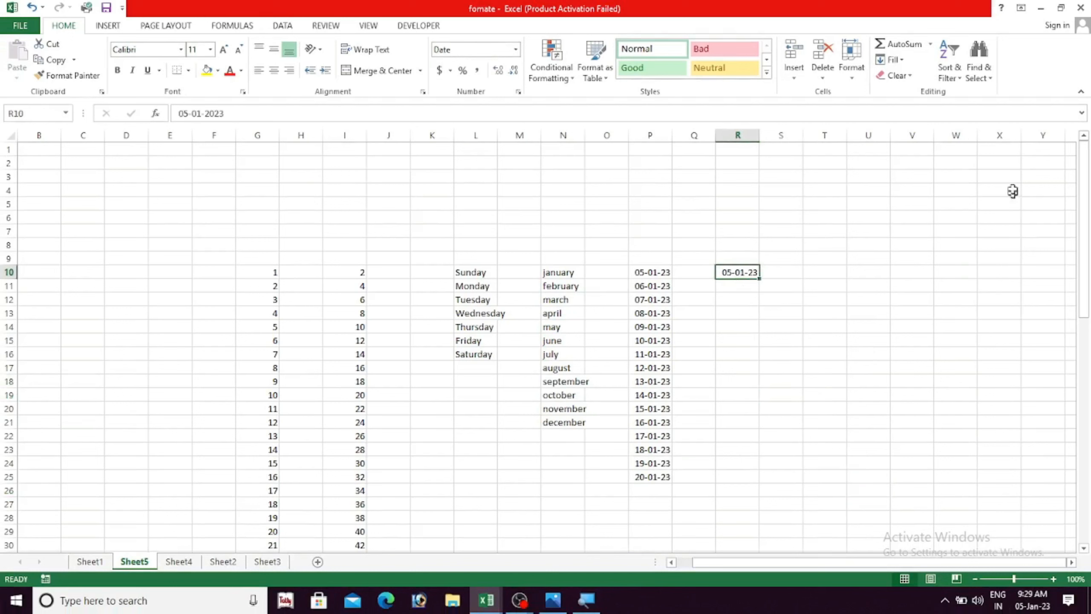
Set up a Date series in columns from the date in R10, with Month as the date unit.
left_click(896, 60)
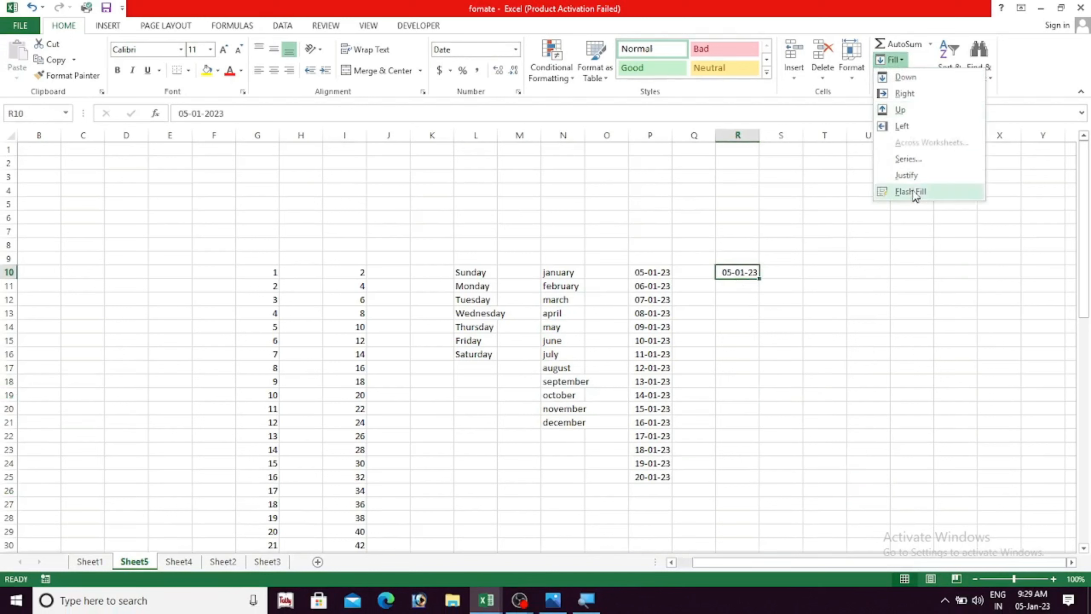
left_click(920, 166)
left_click_drag(915, 177, 897, 177)
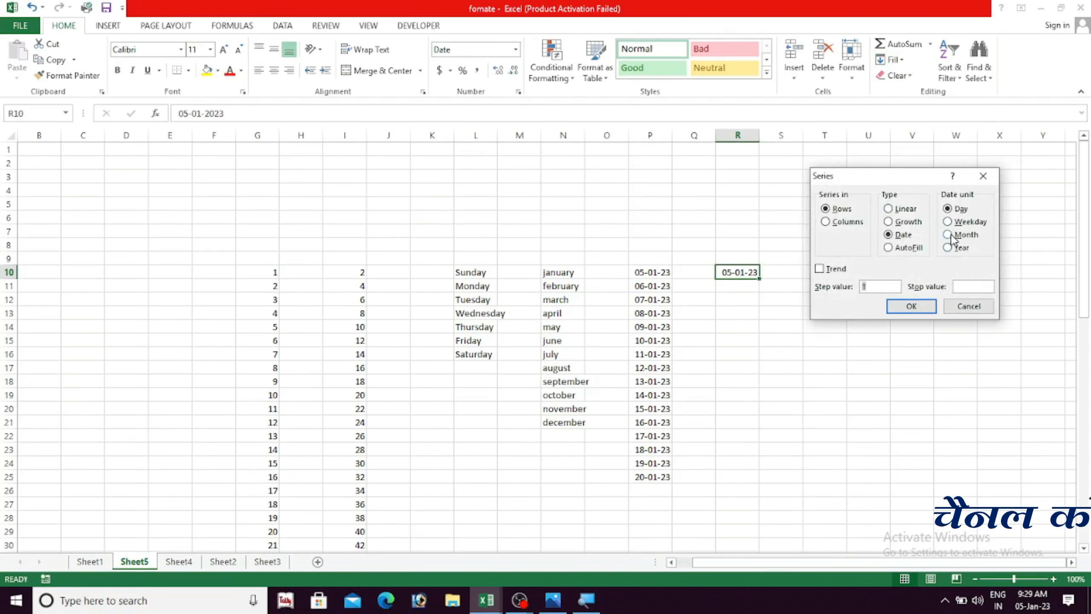
left_click_drag(926, 179, 923, 169)
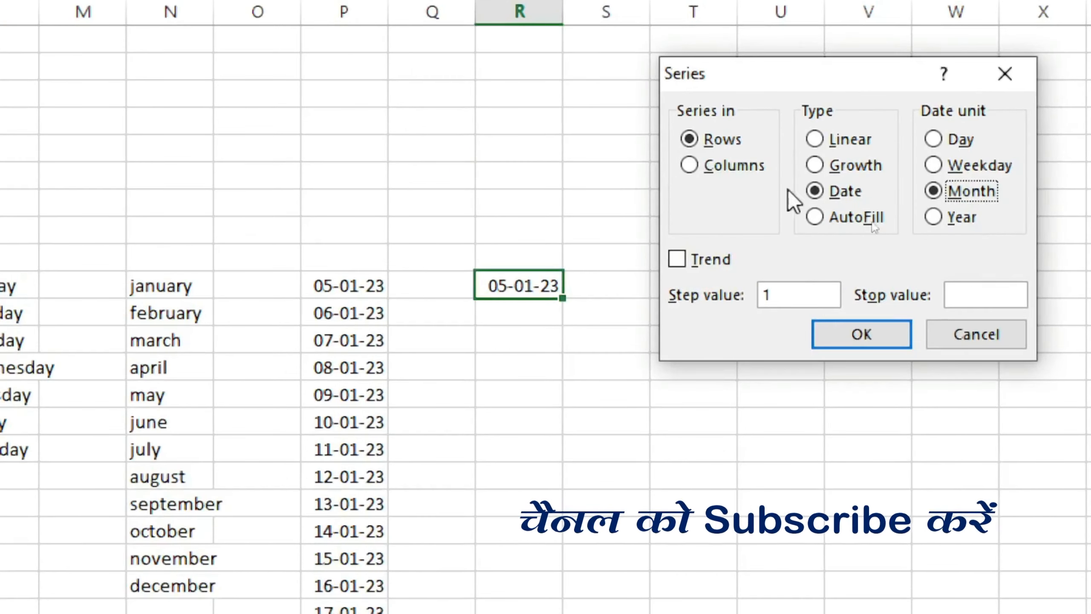
left_click(688, 164)
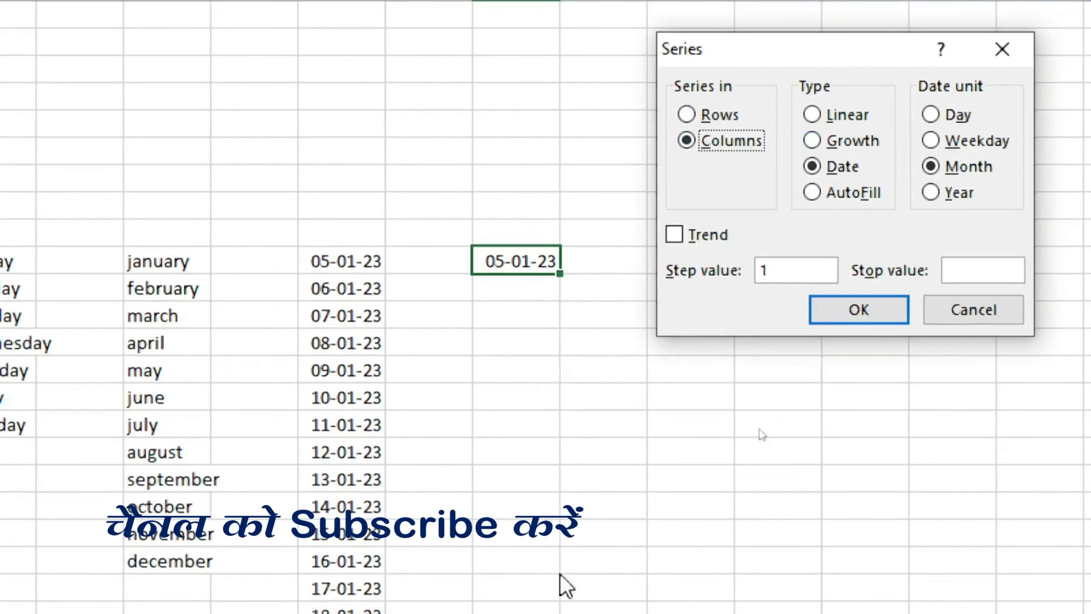
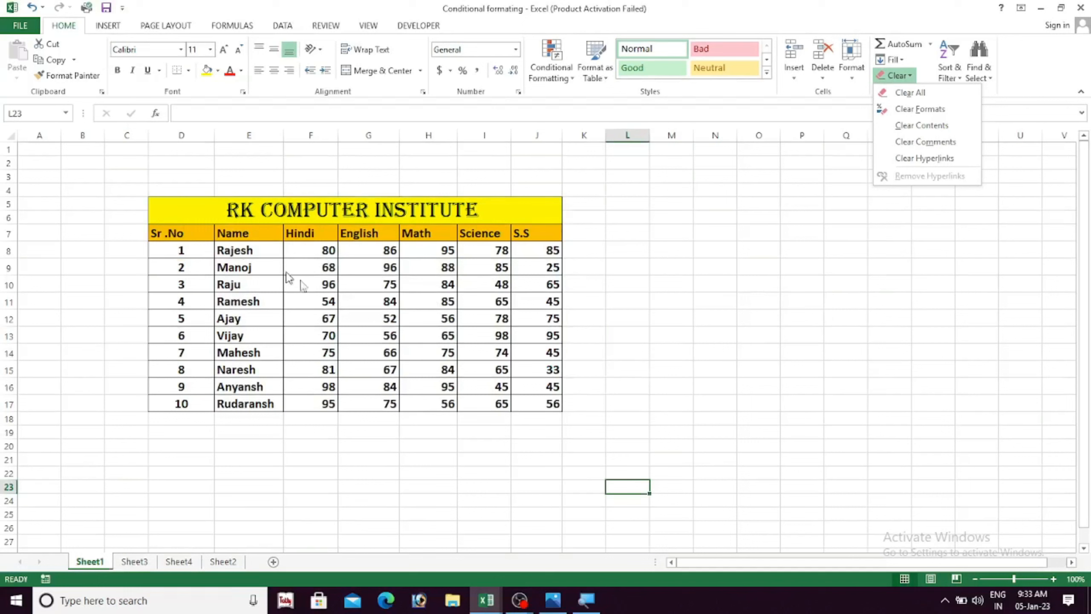
Clear only the formats of the RK Computer Institute table in D5:J17, and undo the clearing.
left_click(682, 427)
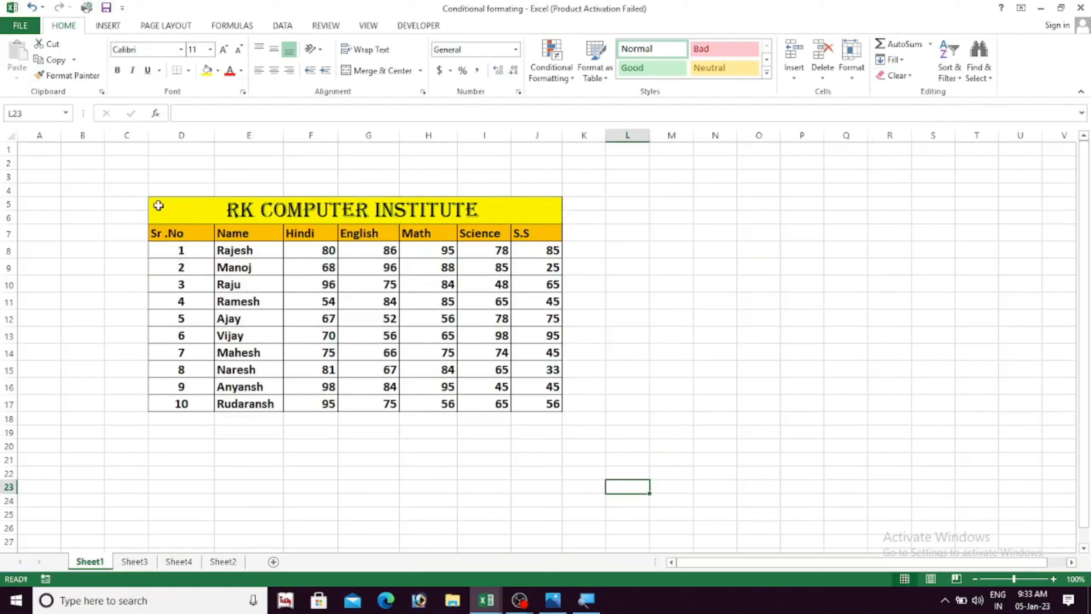
left_click_drag(158, 206, 403, 403)
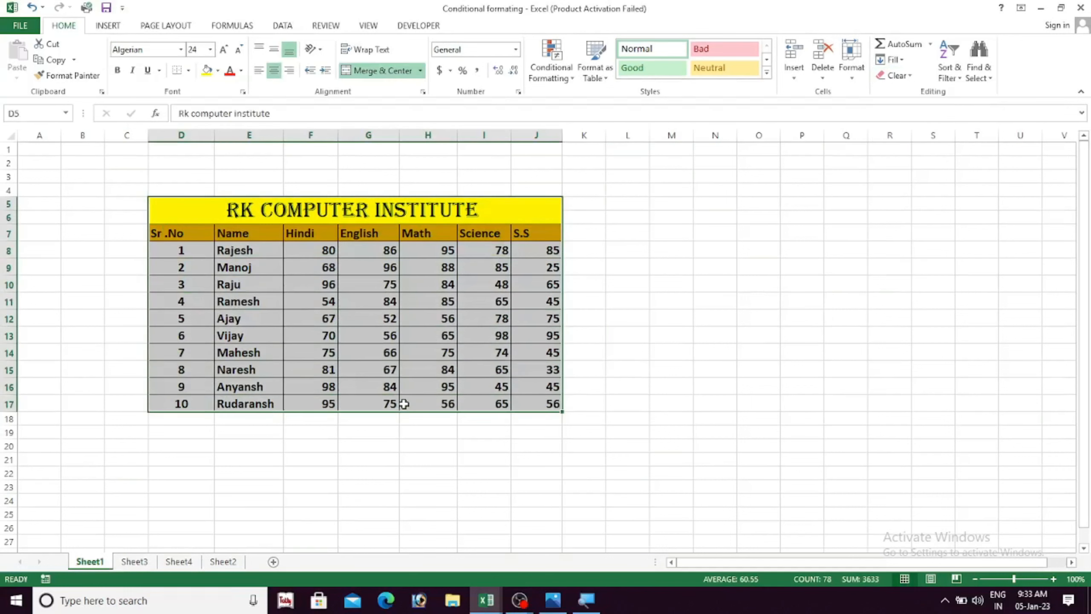
left_click(907, 79)
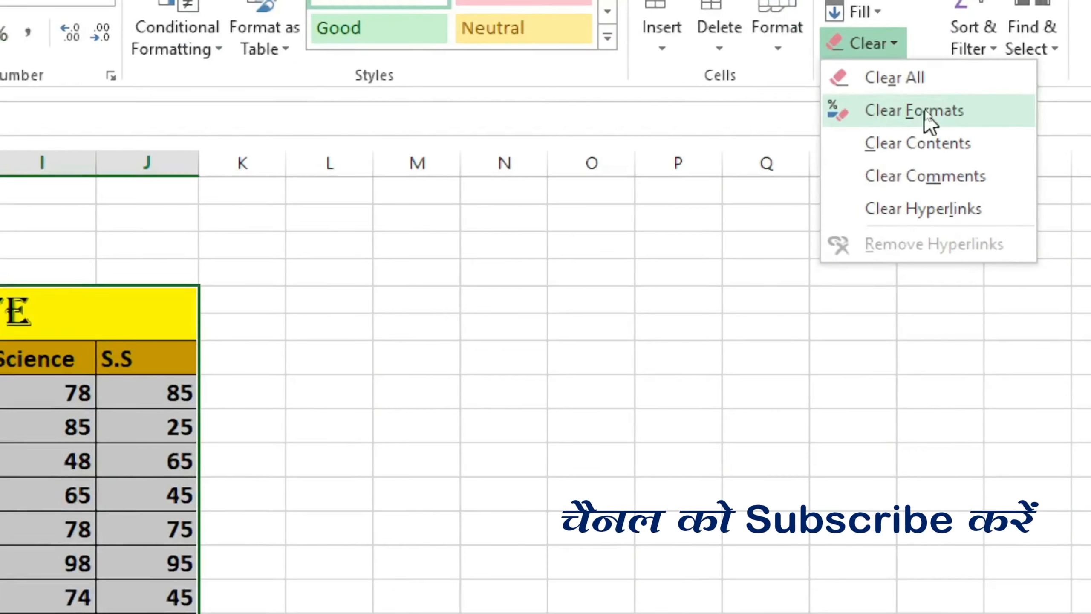
left_click(929, 115)
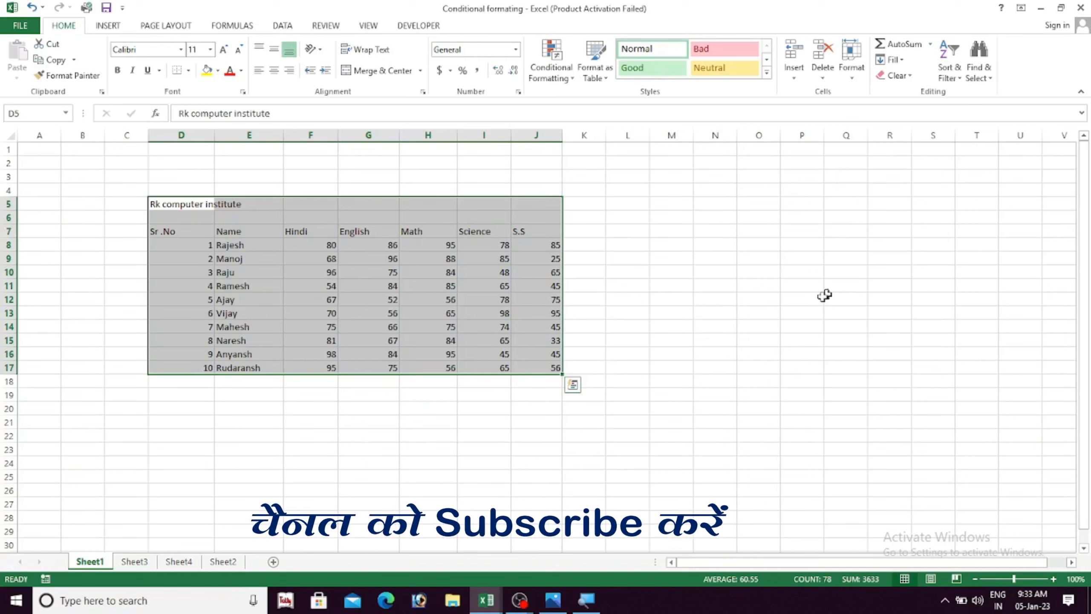
left_click(715, 367)
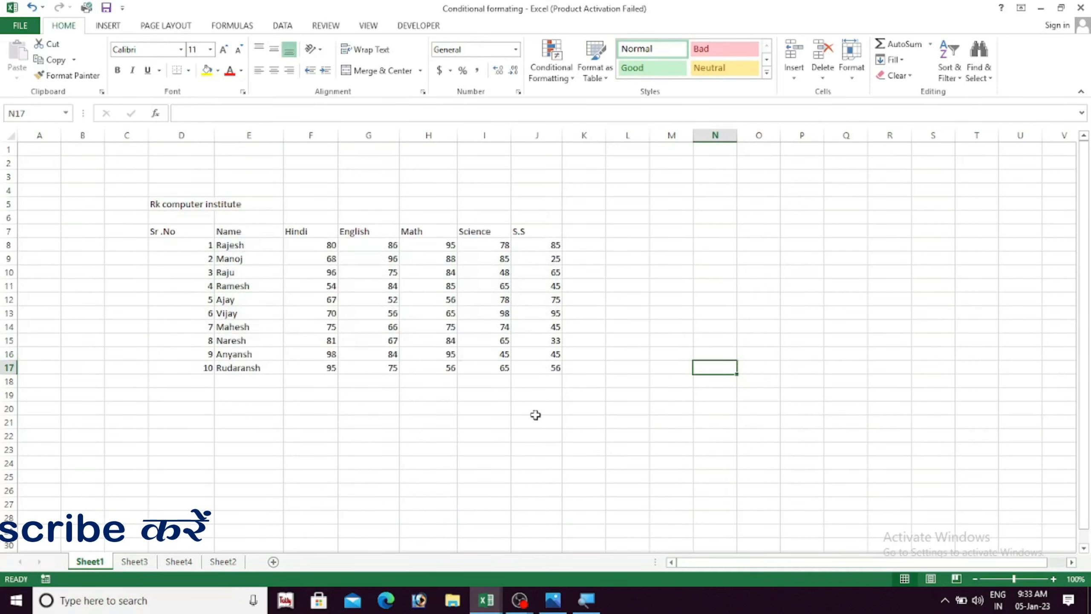
key("ctrl+z")
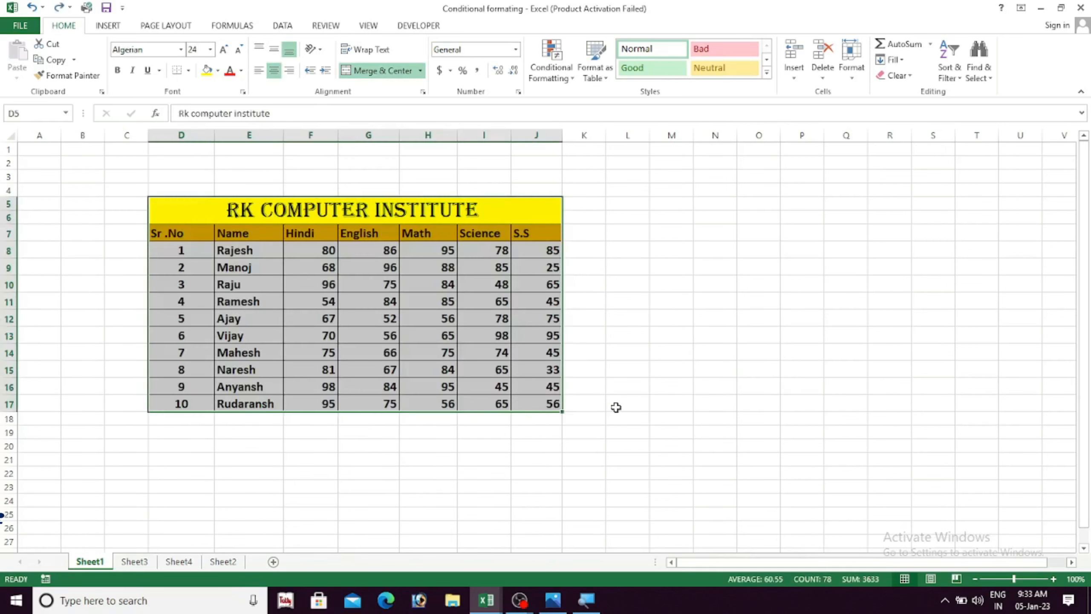
Select the whole RK Computer Institute table in D5:J17 and bring up the Clear options for it.
left_click(617, 406)
left_click_drag(158, 202, 425, 397)
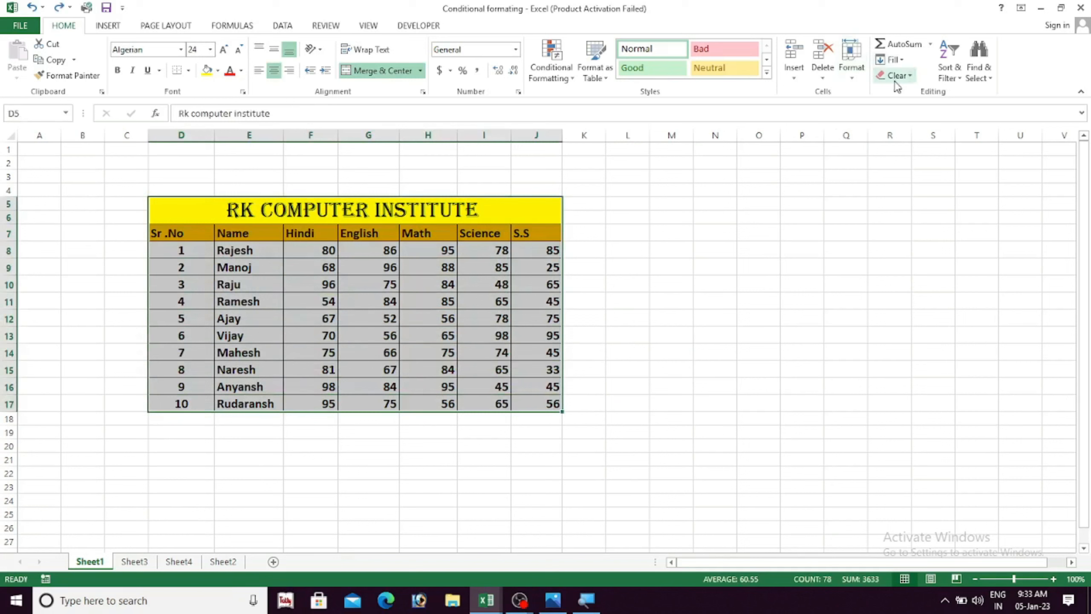
left_click(910, 76)
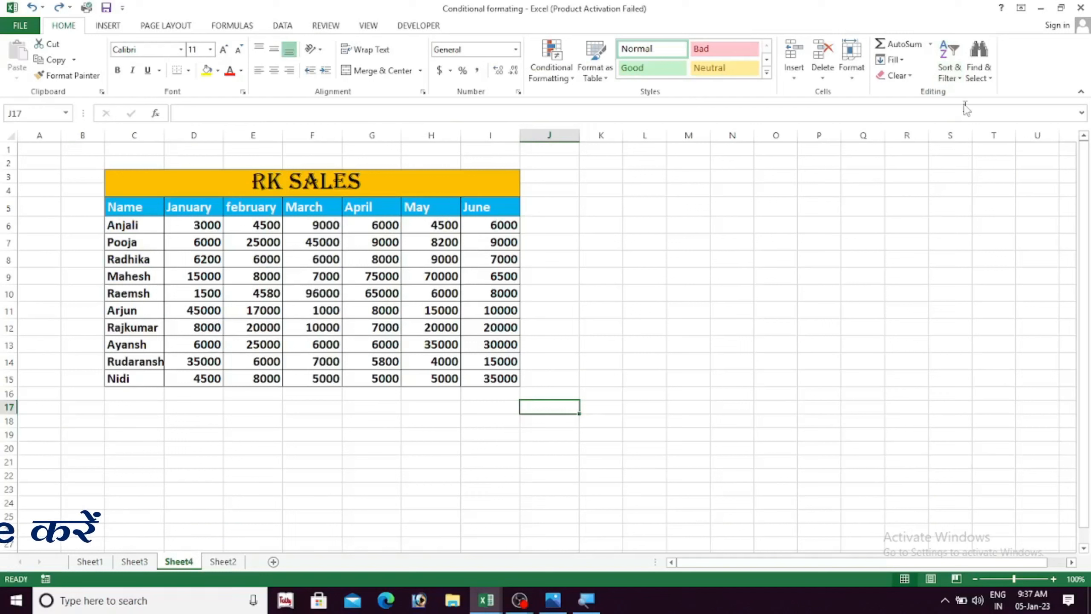
Sort the RK SALES table in C5:I15 alphabetically by Name from A to Z.
left_click(686, 347)
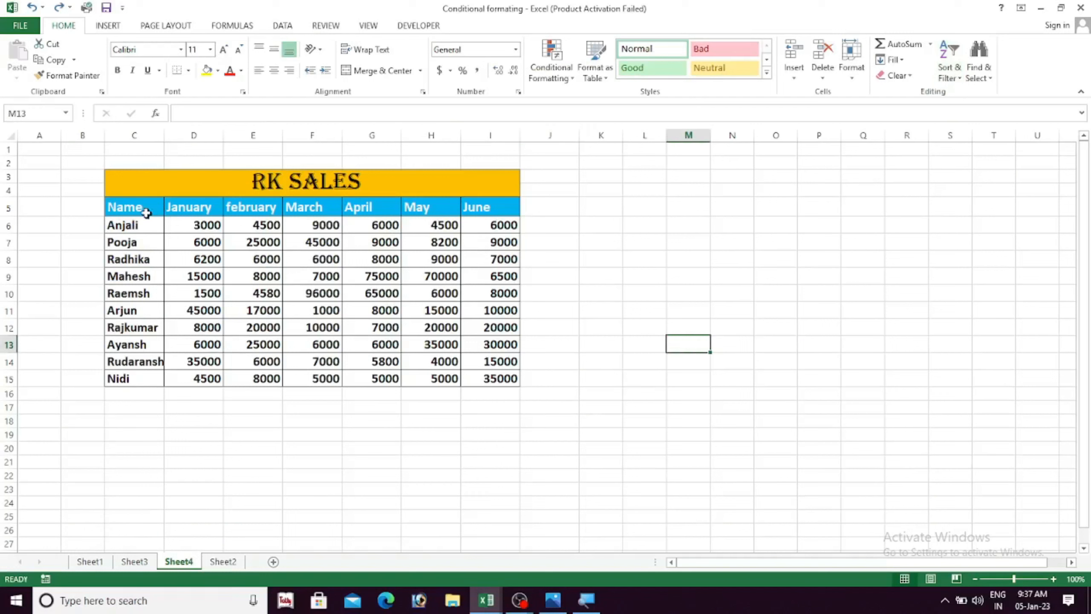
left_click_drag(116, 207, 478, 380)
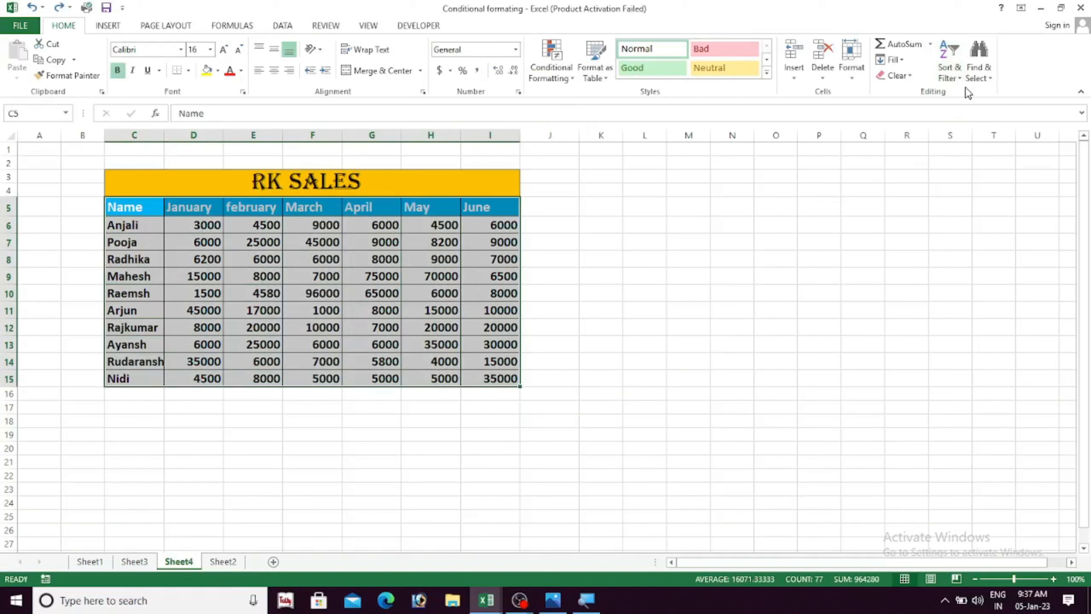
left_click(958, 78)
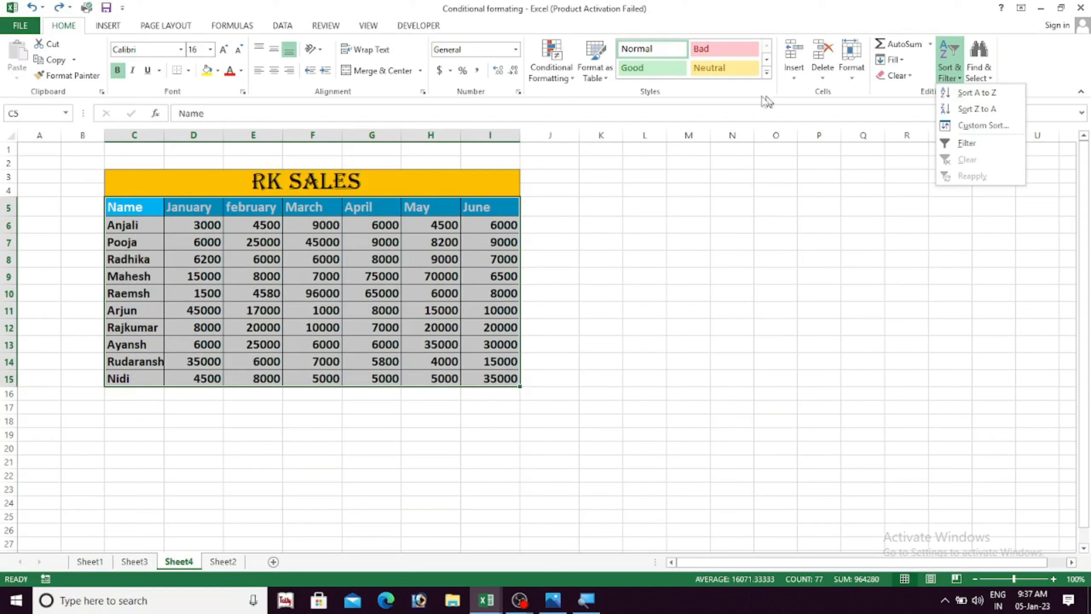
left_click(958, 94)
left_click(726, 327)
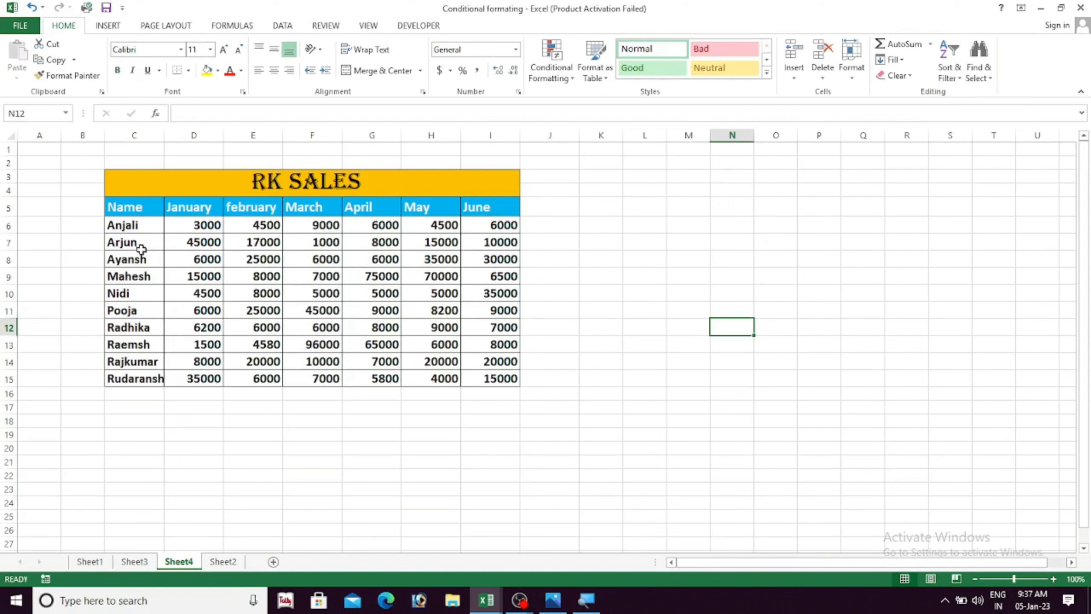
Sort the RK SALES data rows in C6:I15 by Name in reverse order, Z to A.
left_click_drag(133, 226, 499, 378)
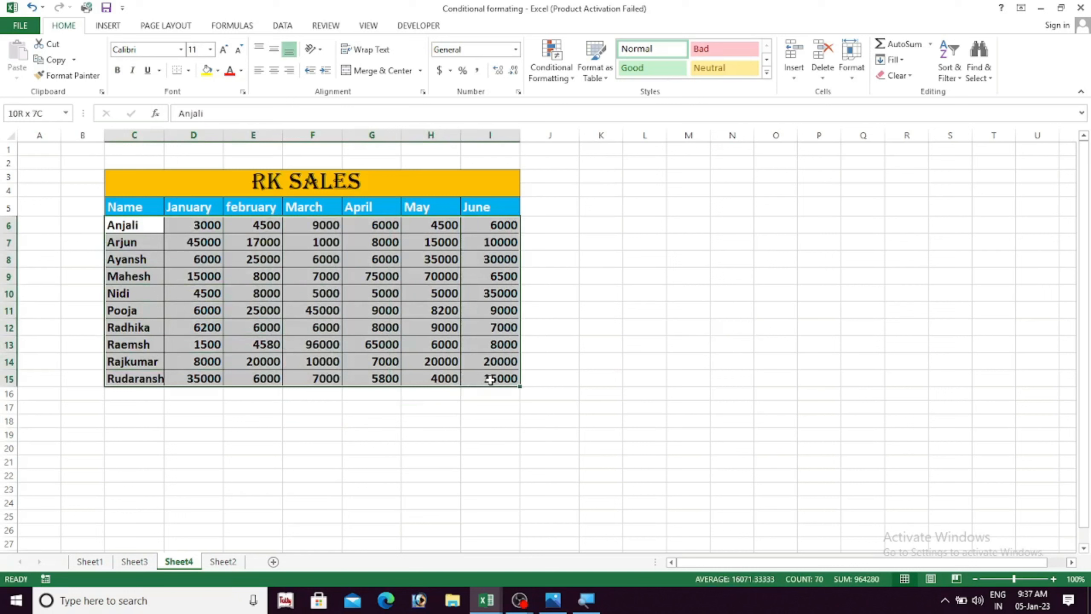
left_click(949, 64)
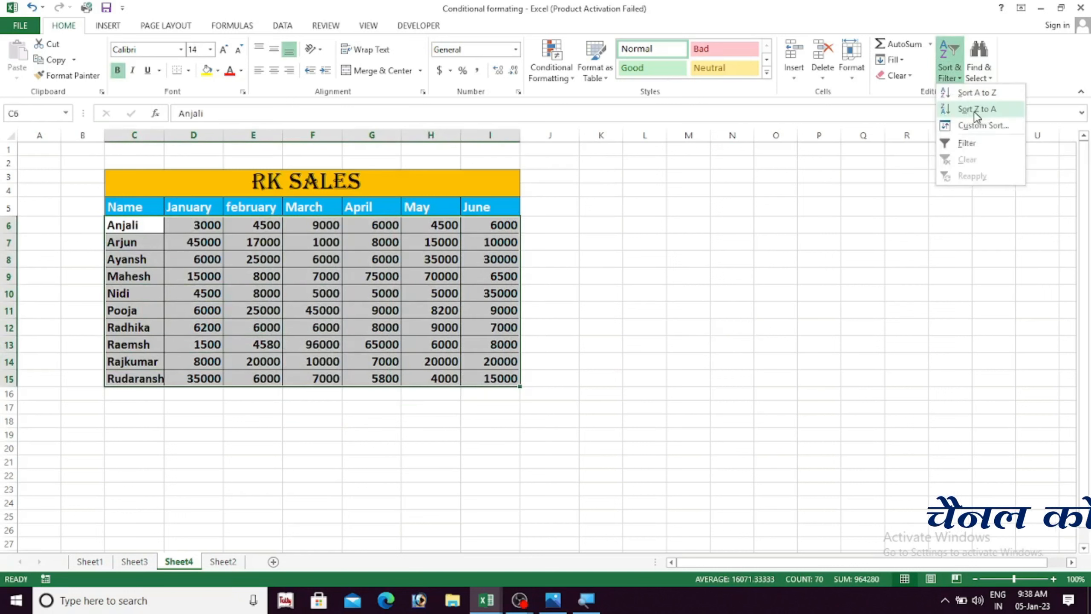
left_click(971, 111)
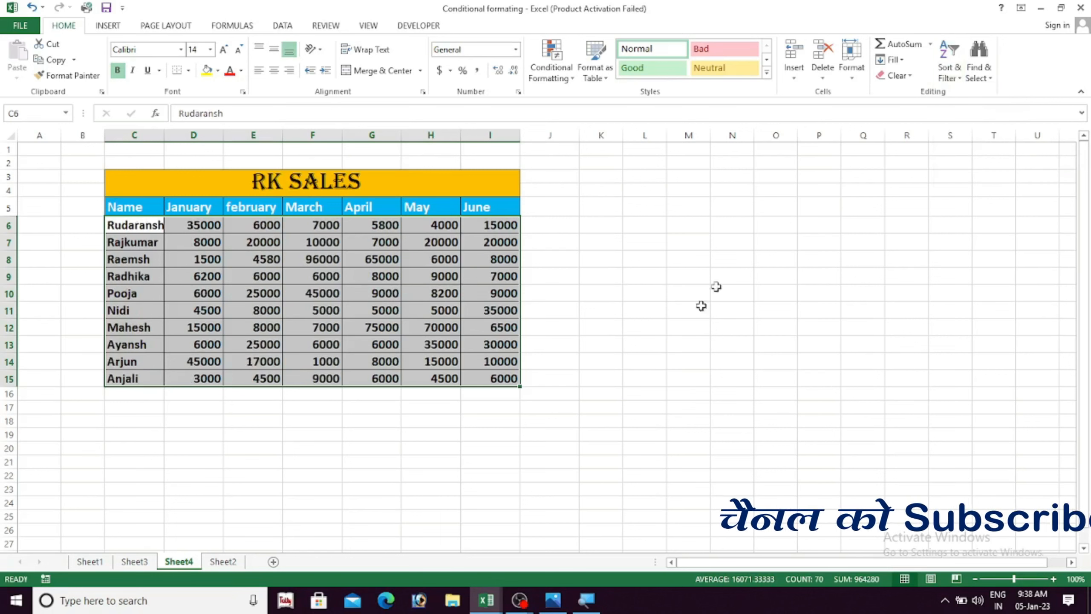
left_click(644, 406)
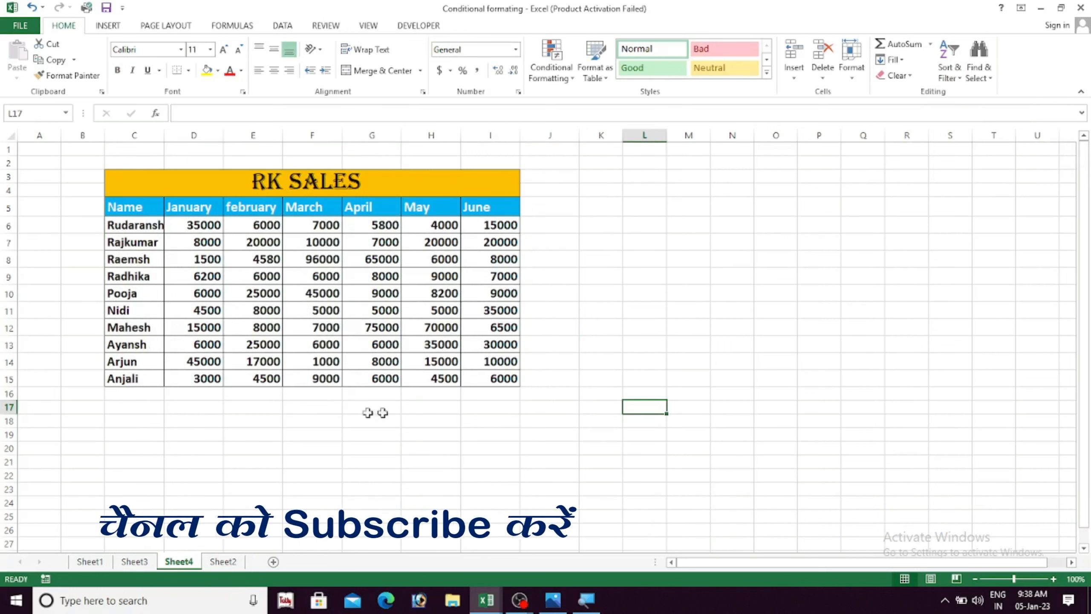
Start a custom sort on the RK SALES data rows C6:I15 with Name as the sort-by column.
left_click(544, 376)
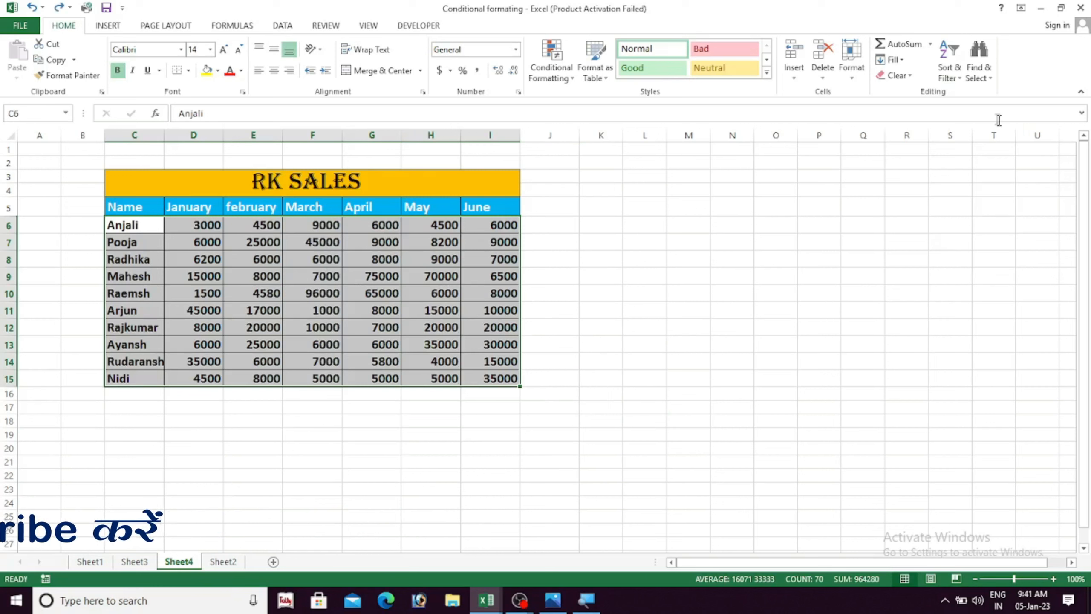
left_click(954, 76)
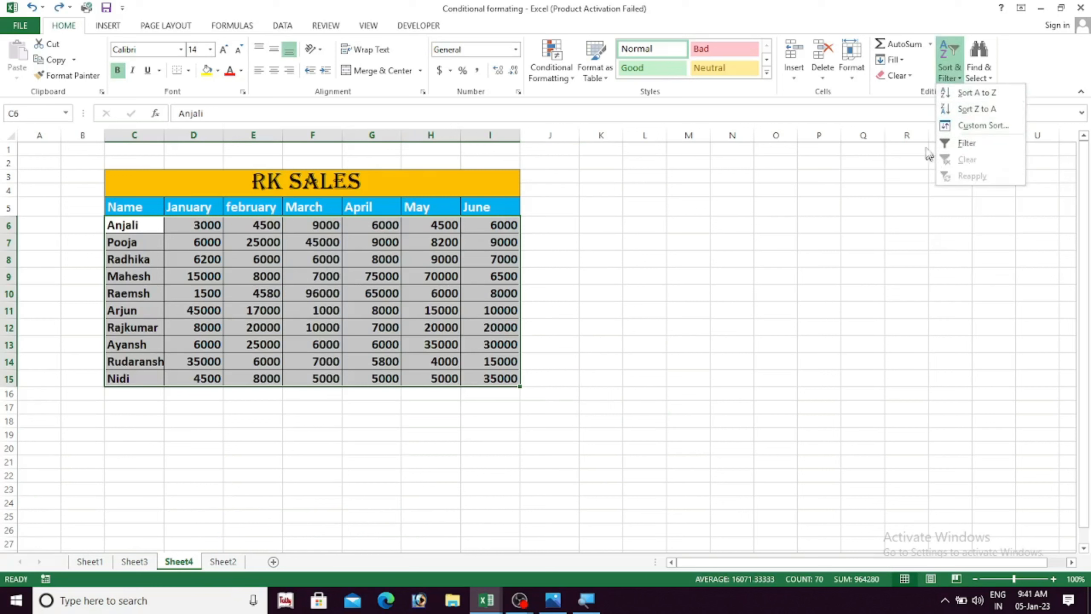
left_click(971, 127)
left_click_drag(788, 171, 787, 202)
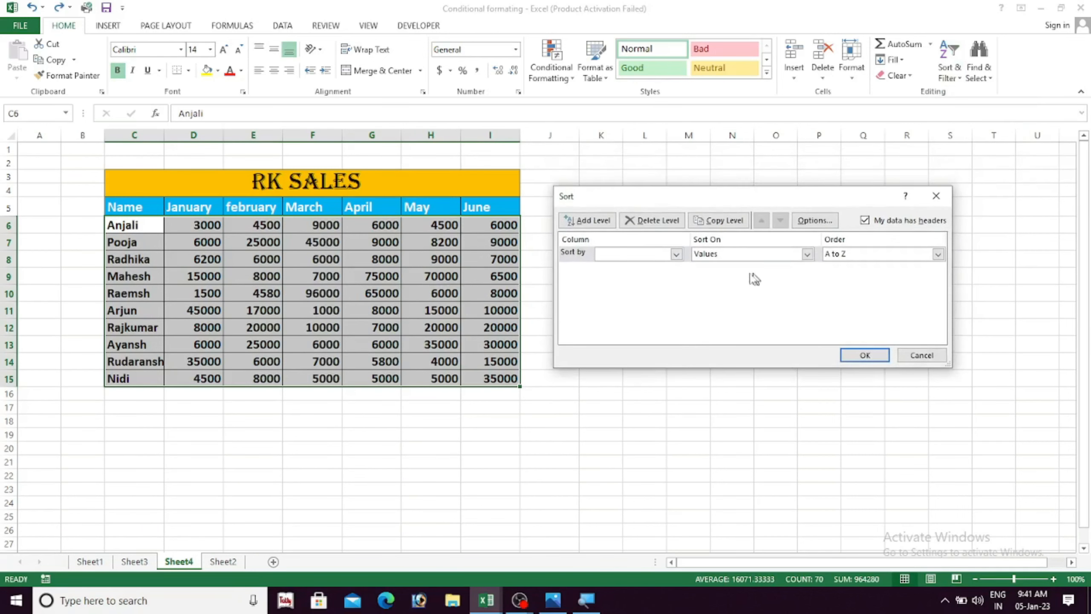
left_click(677, 255)
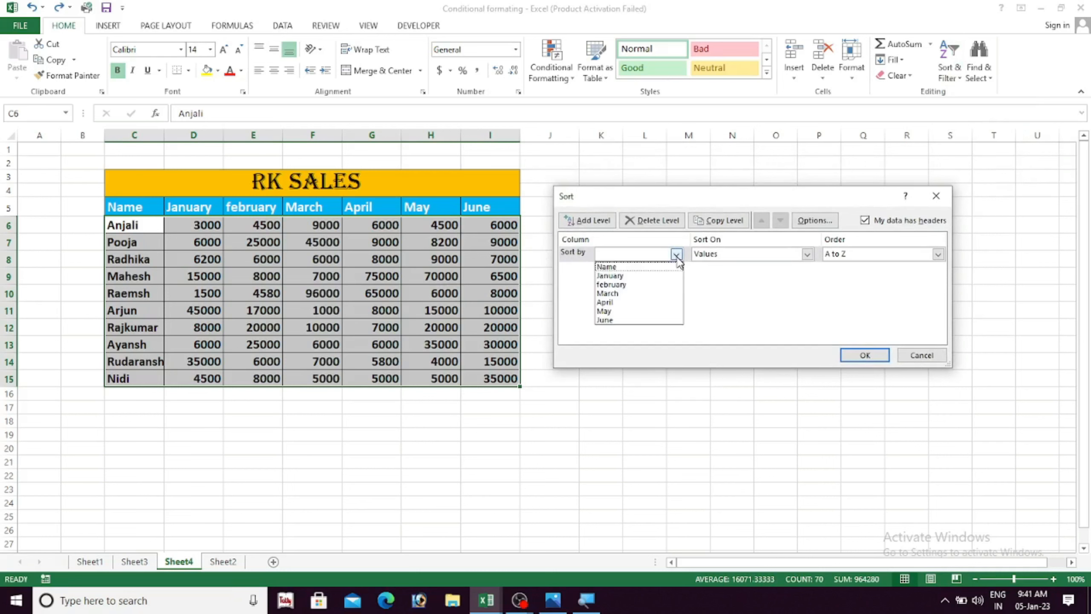
left_click(608, 268)
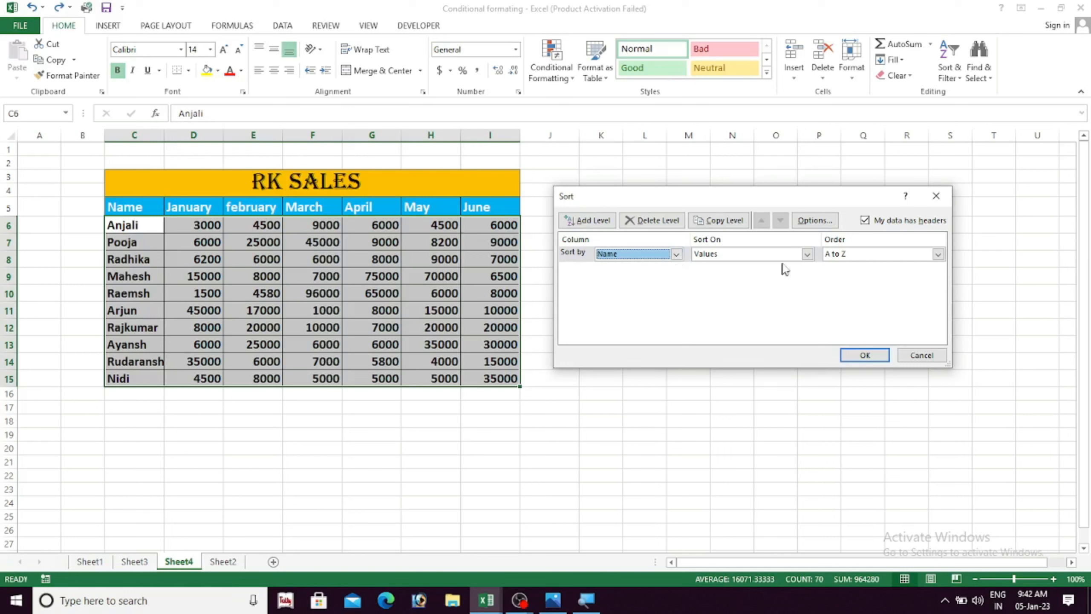
left_click_drag(766, 202, 799, 194)
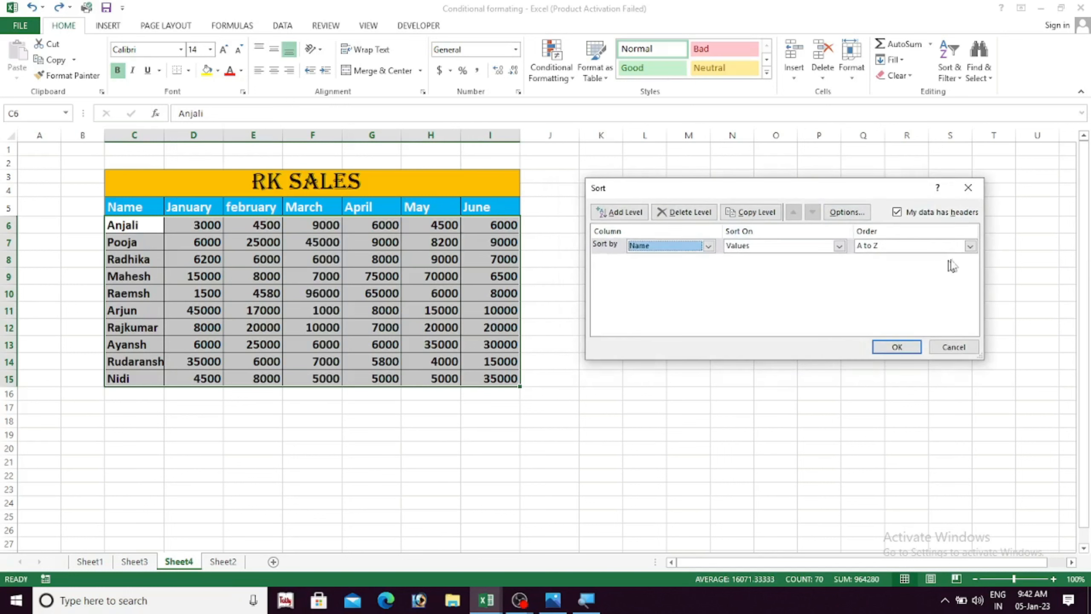
Set the custom sort to use Values in A to Z order and apply it to the sales rows.
left_click(838, 246)
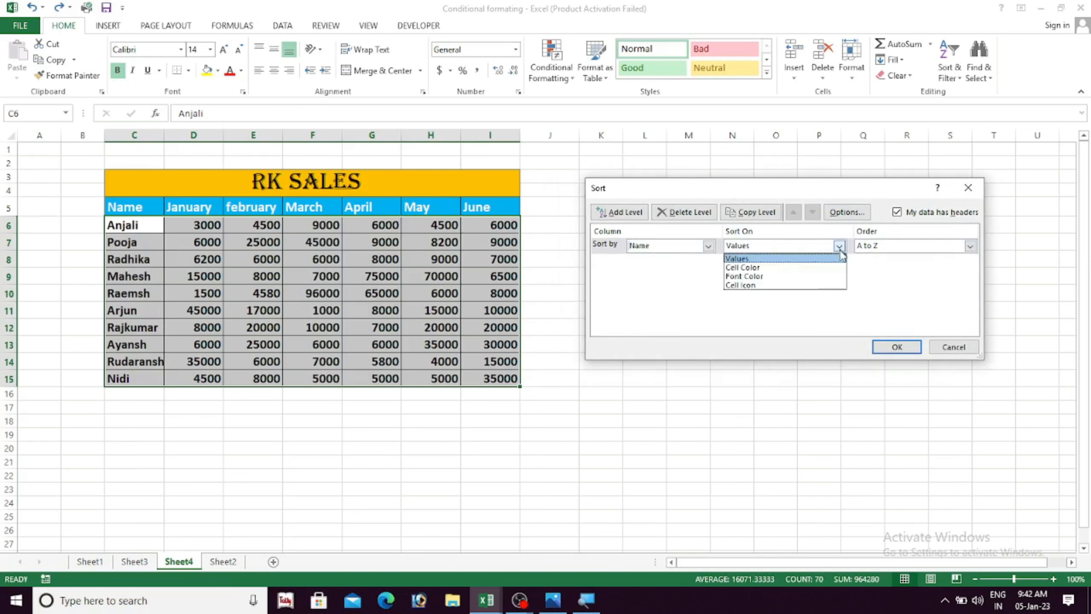
left_click(773, 259)
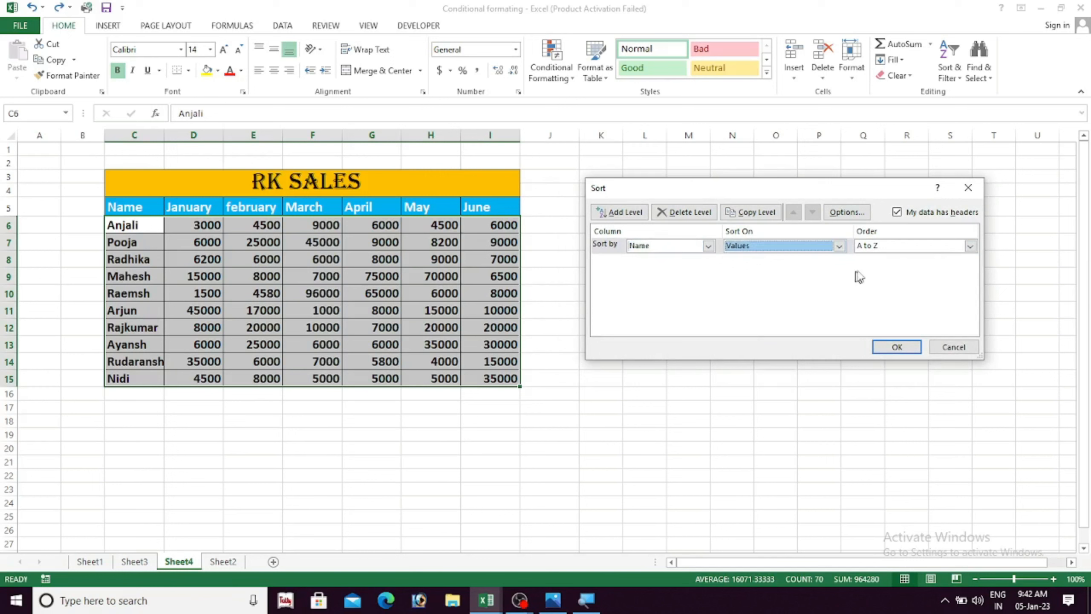
left_click(970, 248)
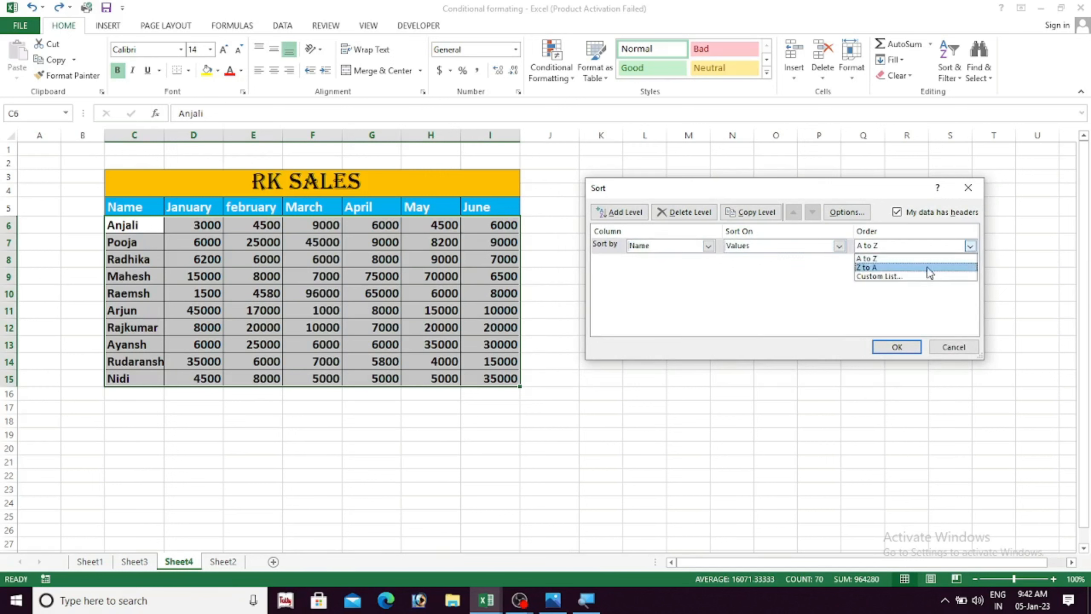
left_click(870, 260)
left_click(896, 348)
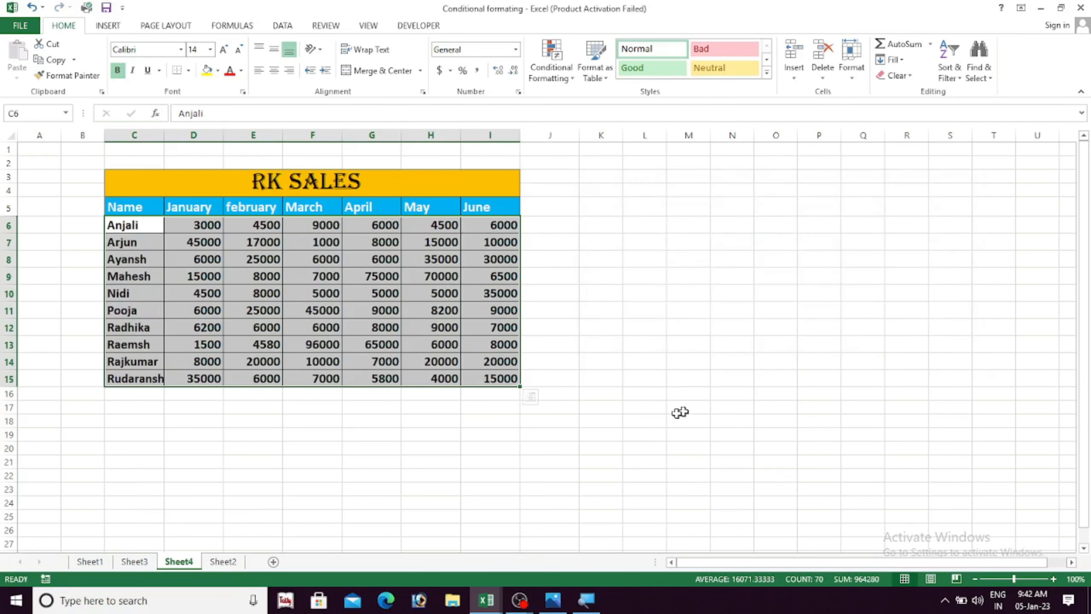
left_click(644, 420)
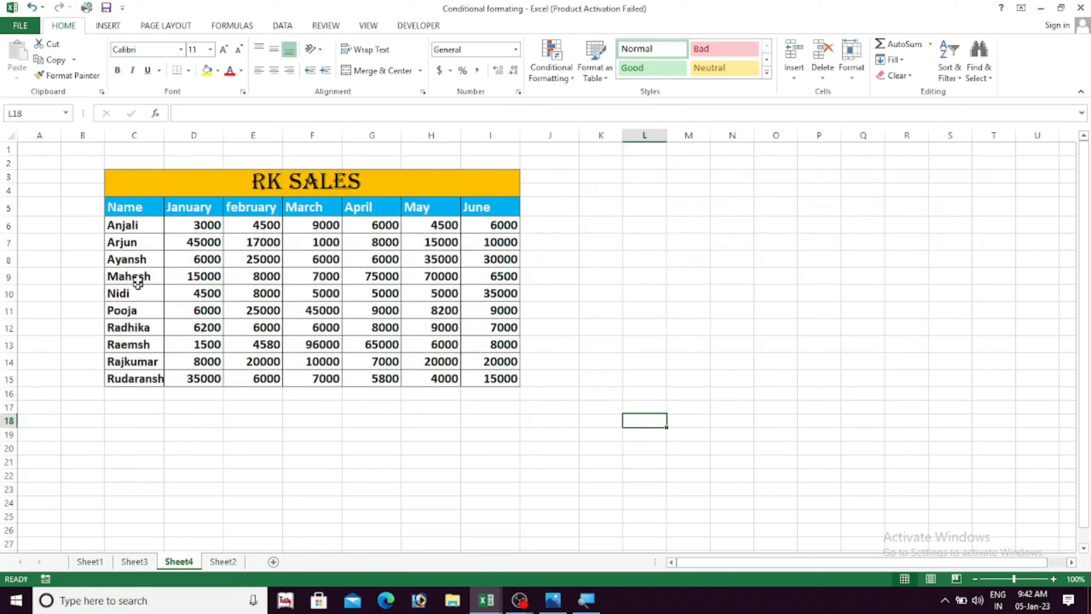
left_click(819, 343)
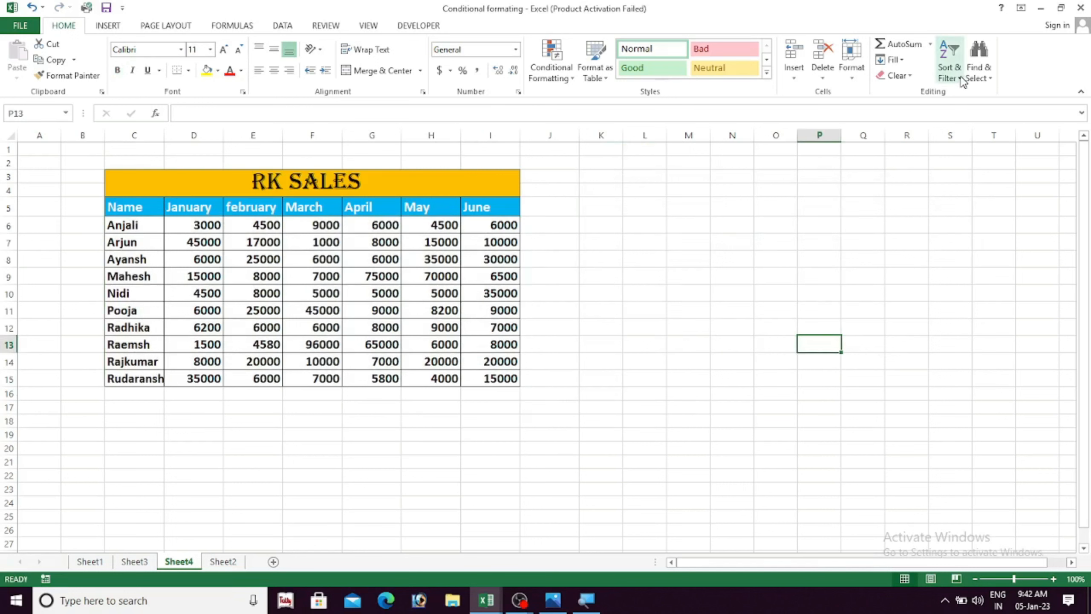
left_click(949, 64)
left_click(904, 335)
left_click(692, 458)
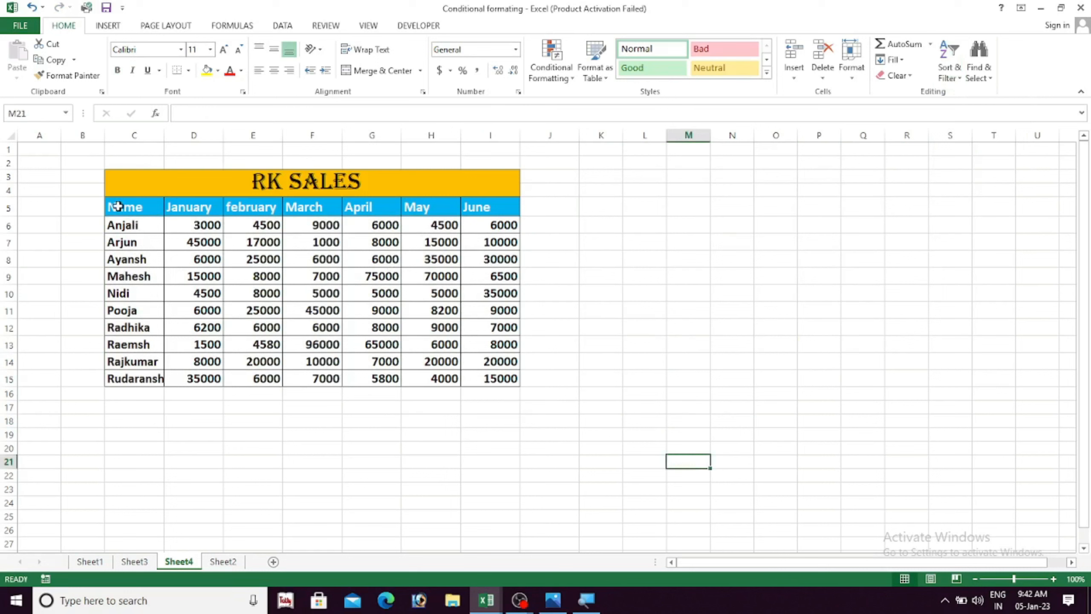
Turn on filtering for the RK SALES table in C5:I15, including its header row.
left_click_drag(110, 207, 494, 378)
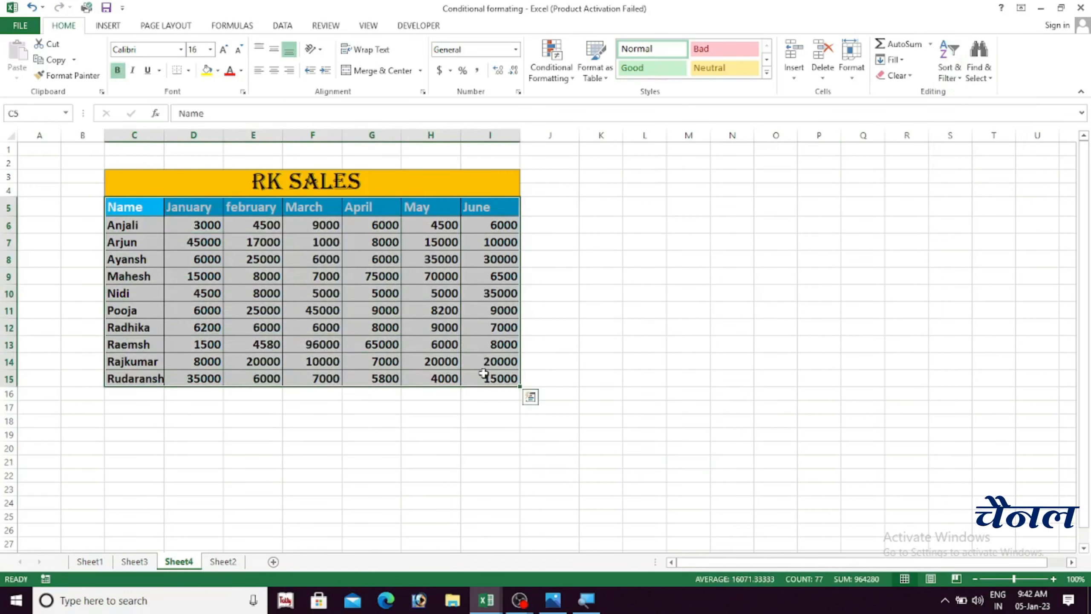
left_click(949, 68)
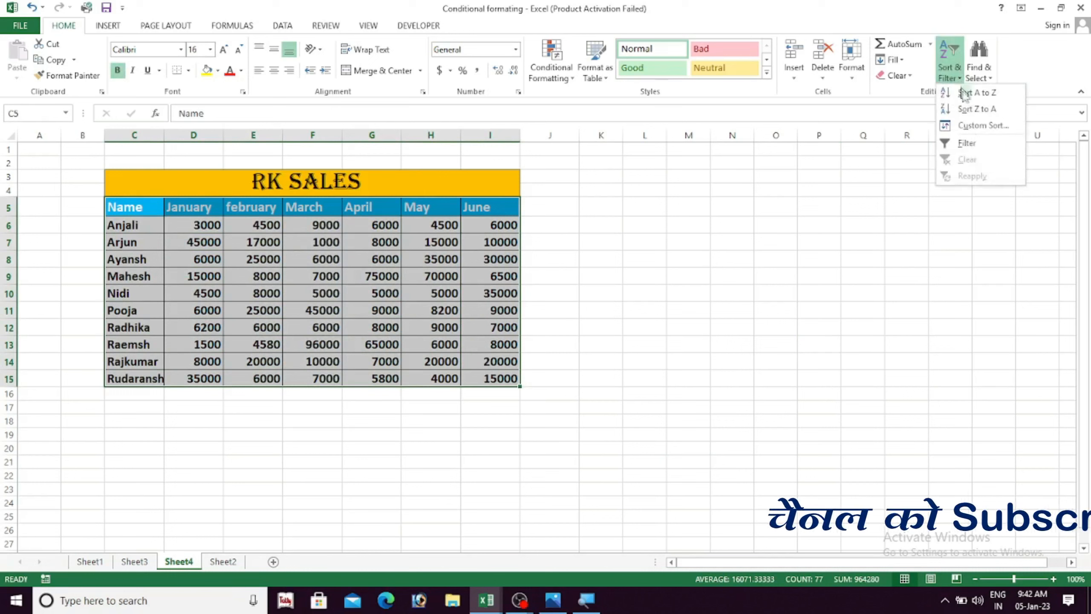
left_click(965, 143)
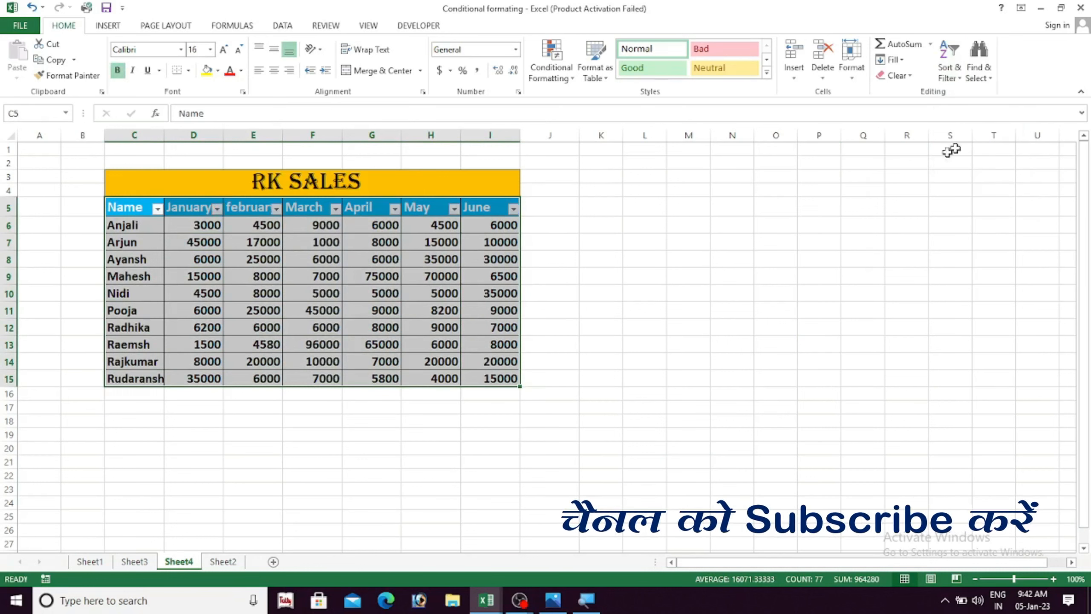
left_click_drag(622, 330, 718, 358)
left_click(732, 360)
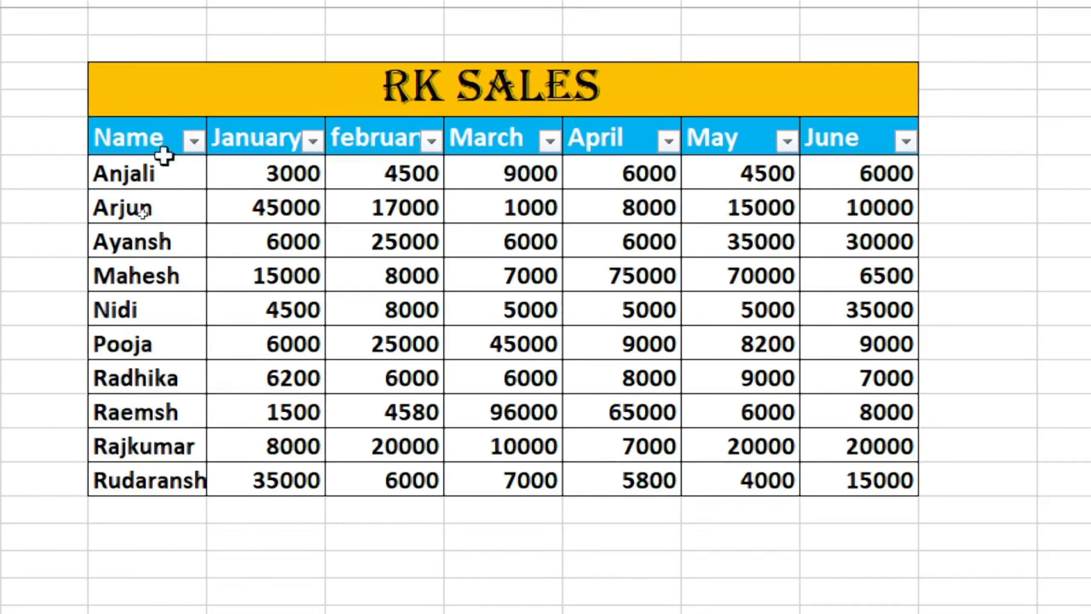
Filter the Name column to show only the salesperson in row 12.
left_click(194, 141)
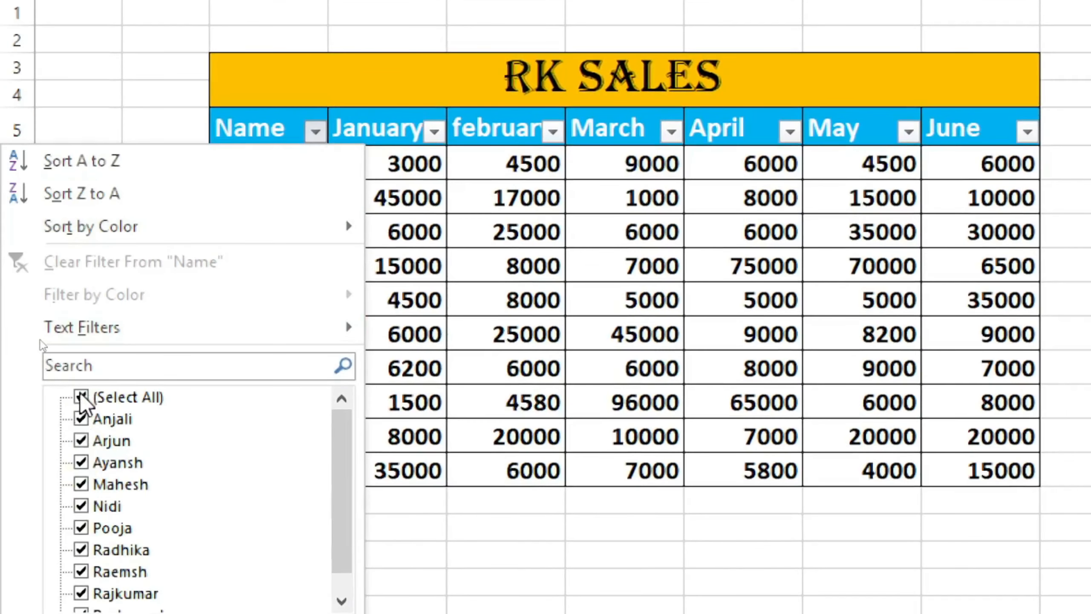
left_click(80, 398)
scroll(167, 532, "down", 1)
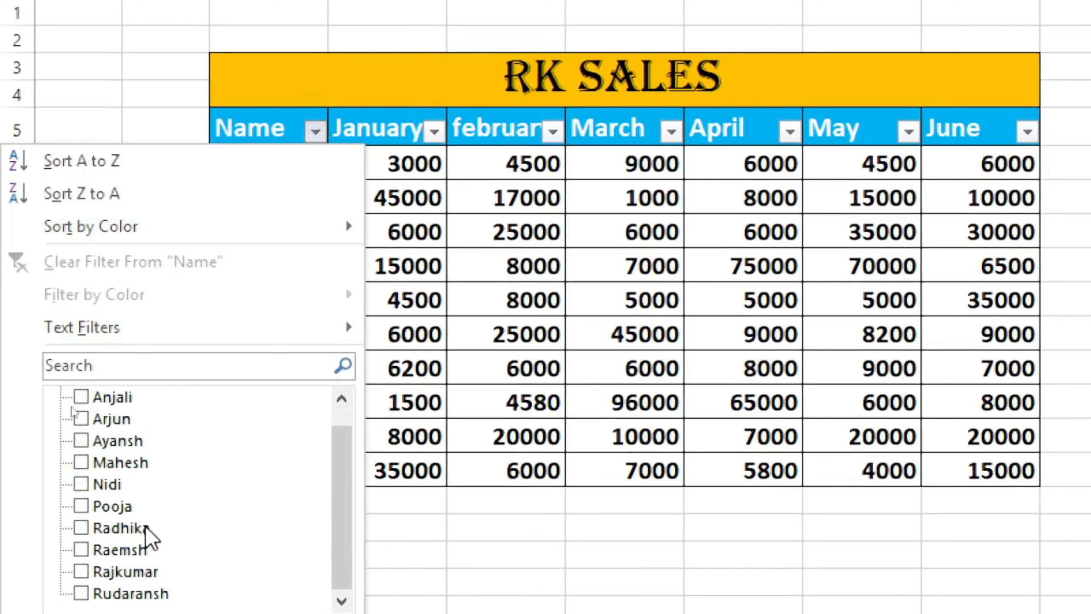
left_click(81, 527)
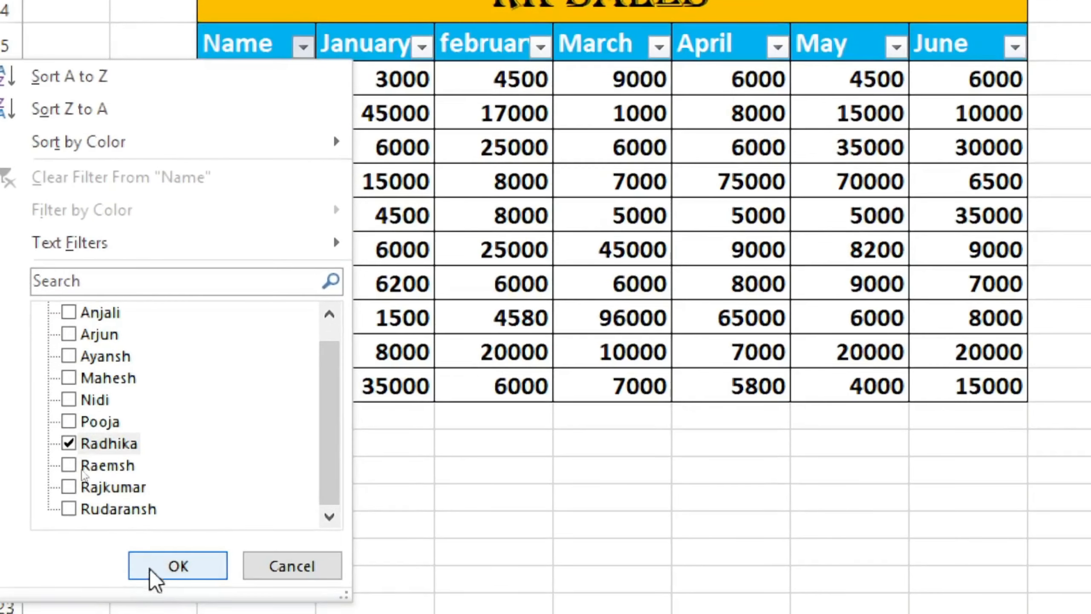
left_click(174, 566)
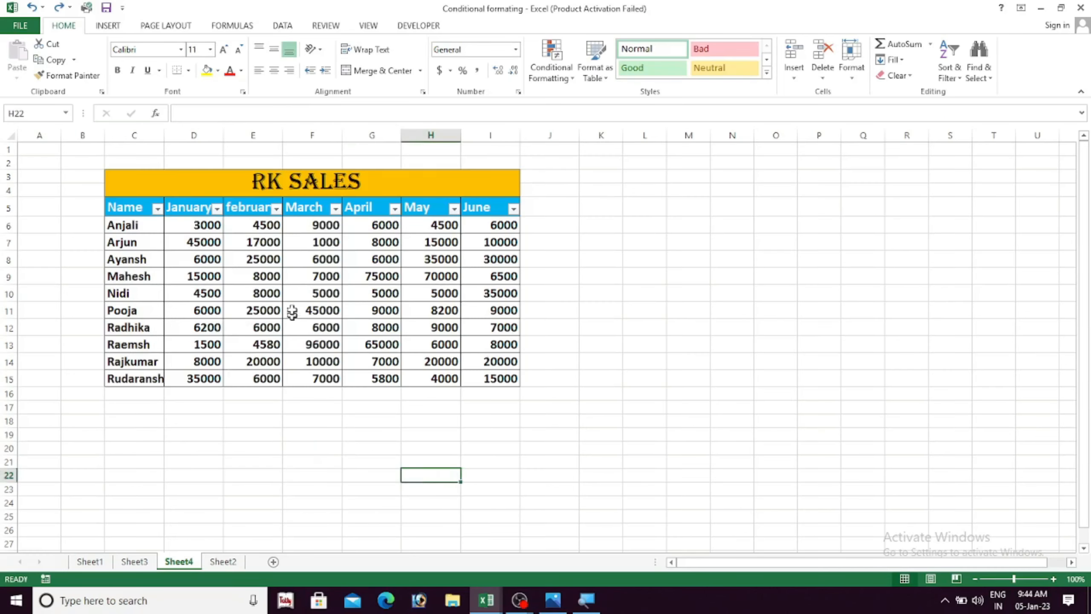
Filter the Name column so that only the salesperson in row 11 is shown.
left_click(158, 209)
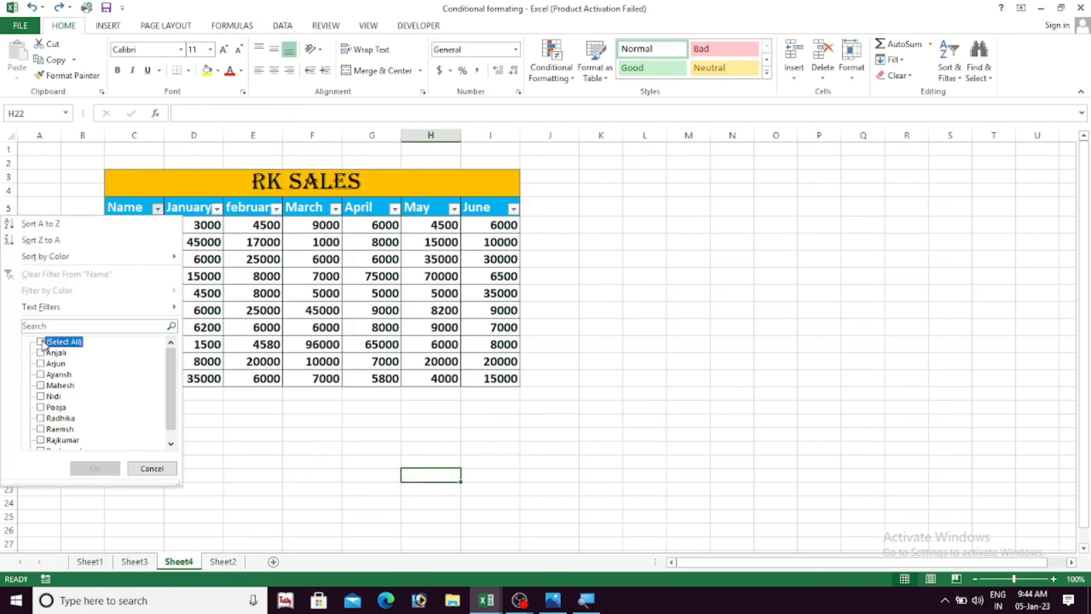
left_click_drag(170, 373, 141, 401)
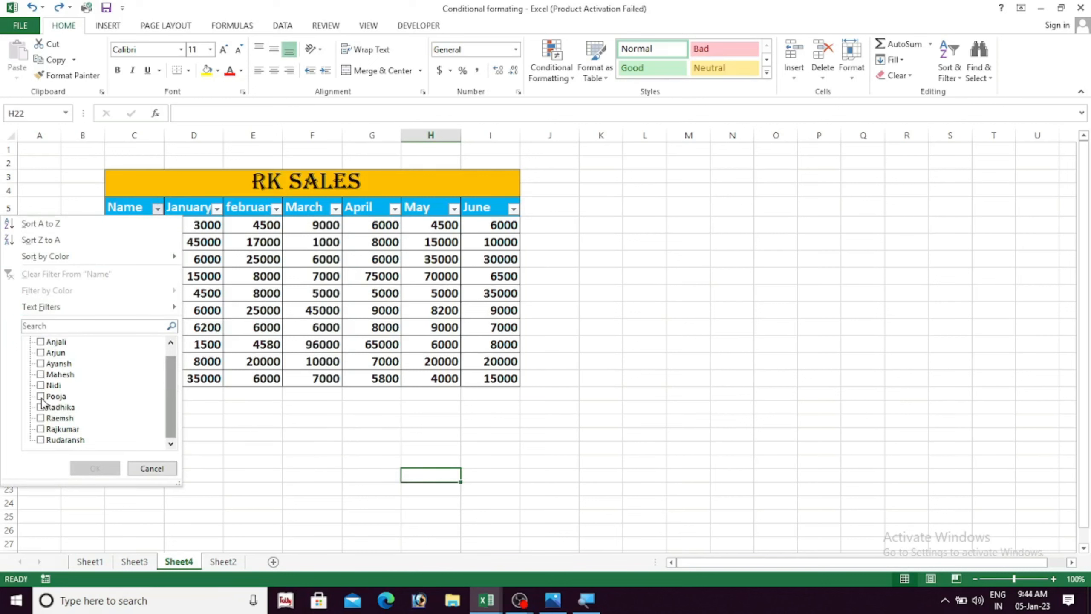
left_click(95, 468)
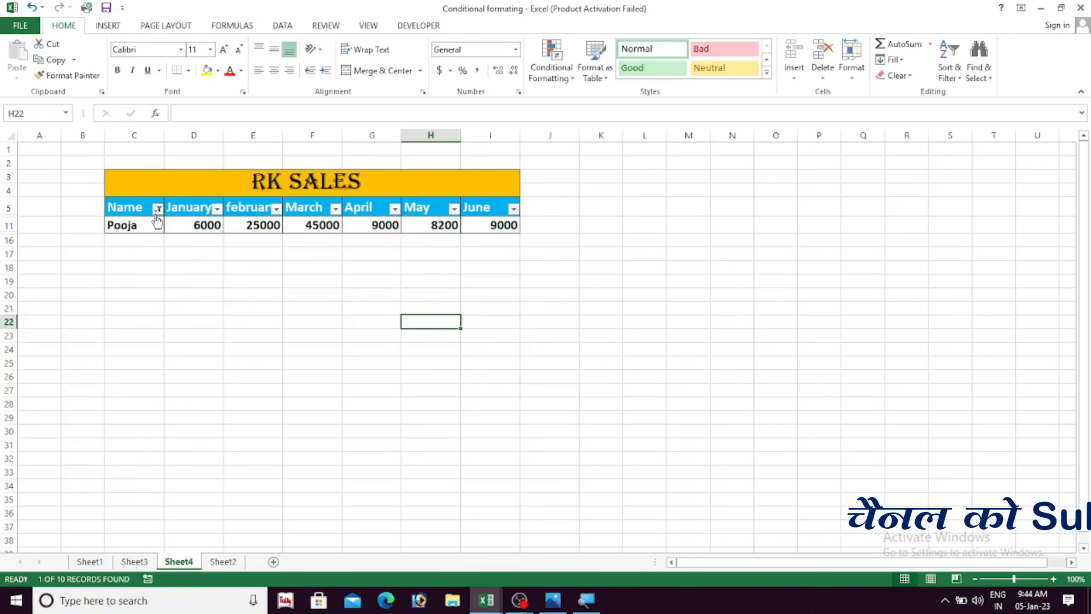
Reselect all names in the Name column's filter to show every sales row again.
mouse_move(159, 217)
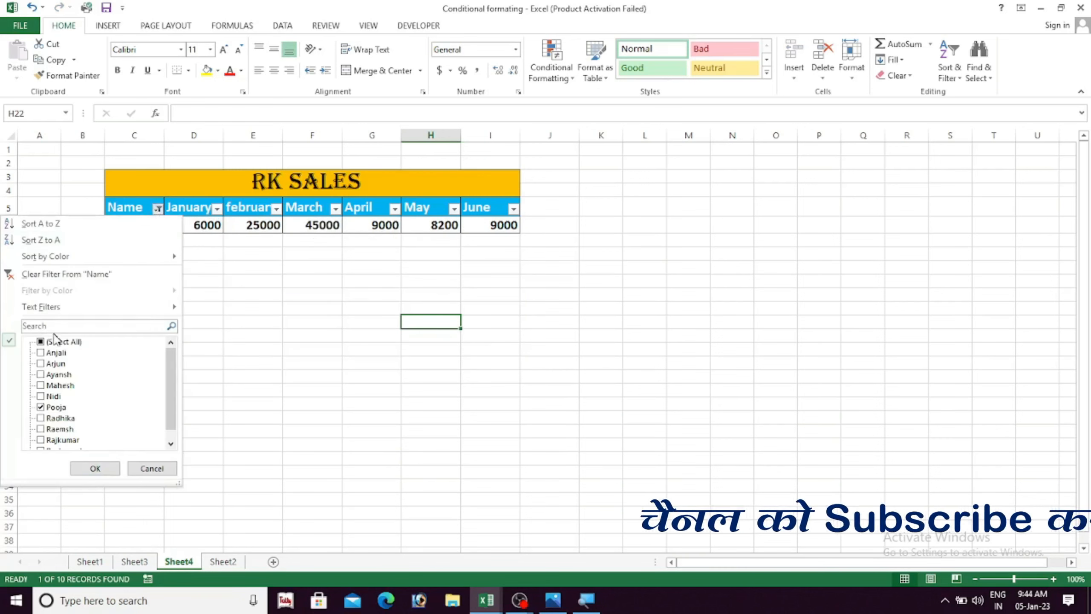
left_click(40, 341)
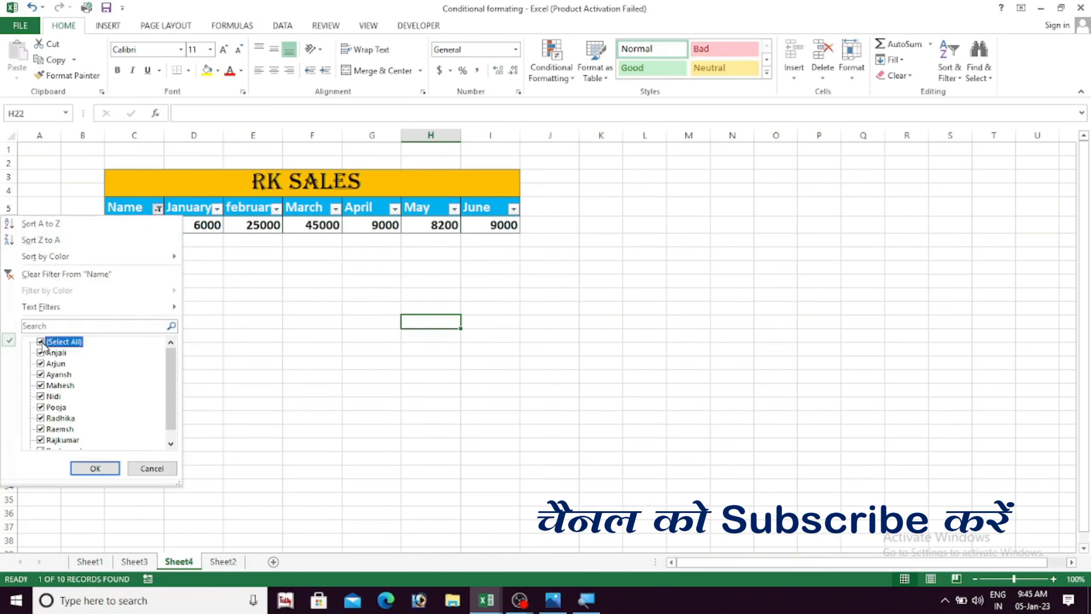
left_click(95, 469)
left_click(525, 418)
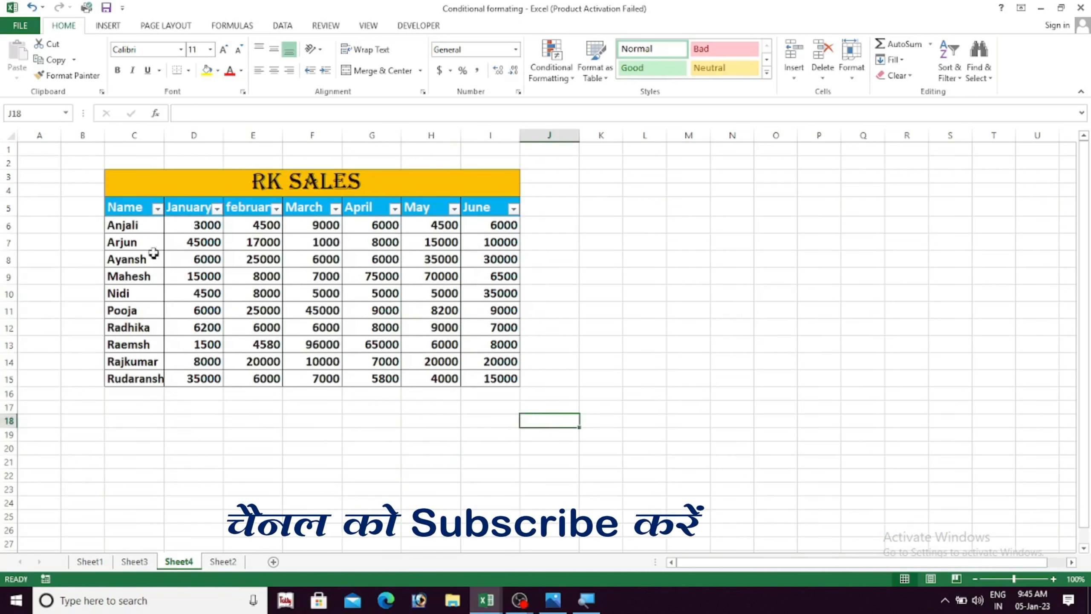
Turn off filtering for the RK SALES table in C5:I15, including its header row.
left_click_drag(111, 207, 487, 377)
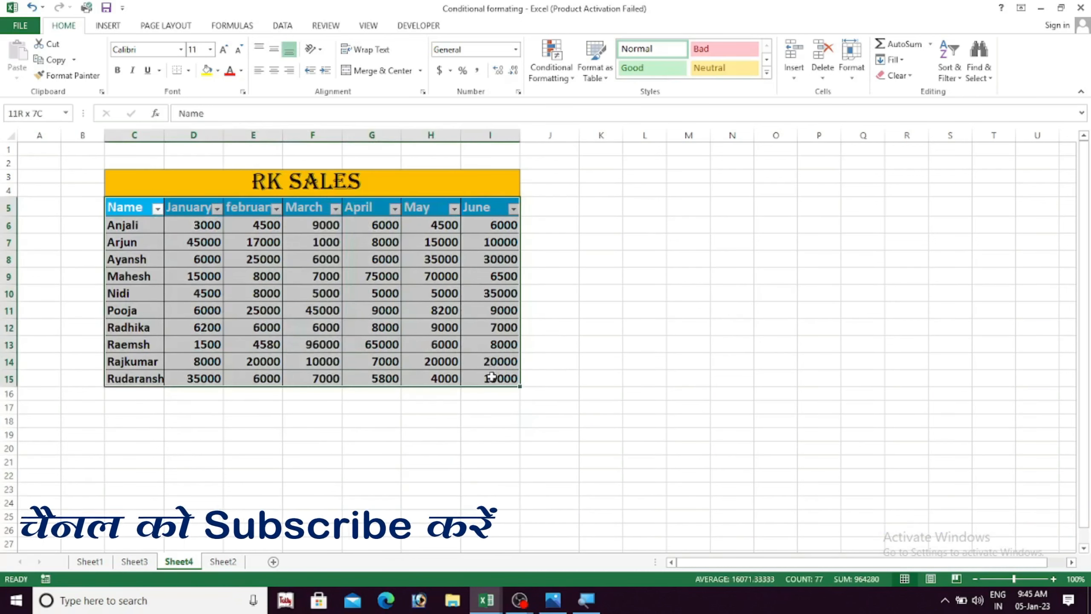
left_click(962, 80)
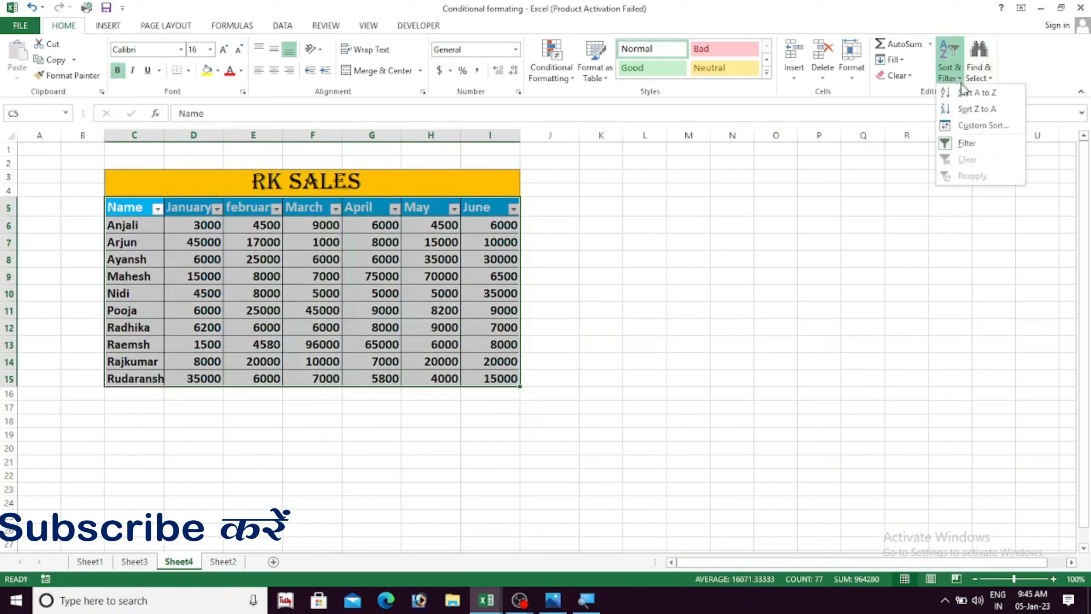
left_click(961, 147)
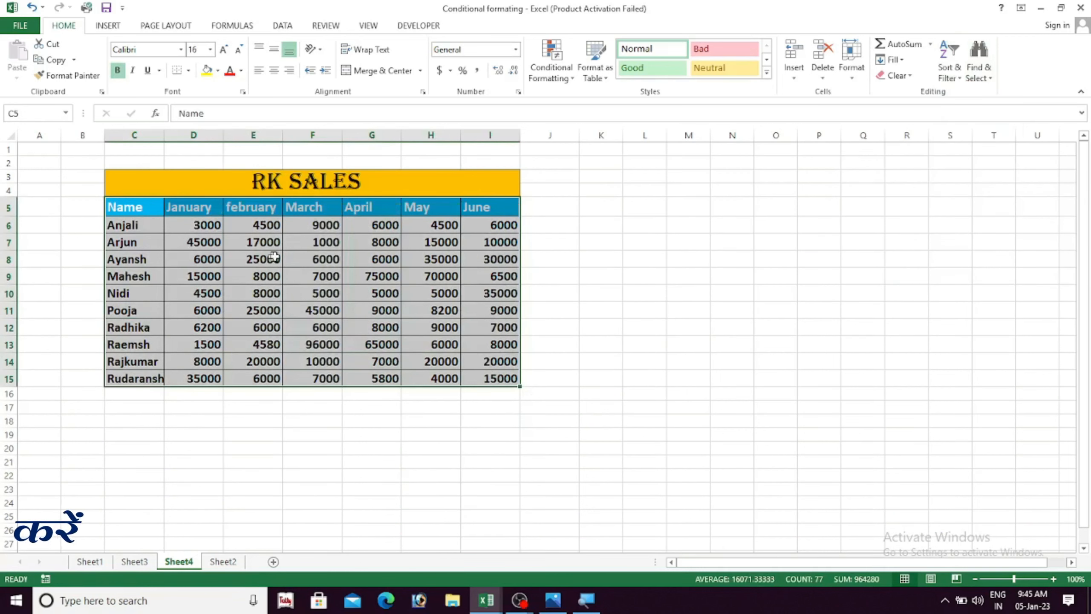
left_click_drag(655, 258, 708, 262)
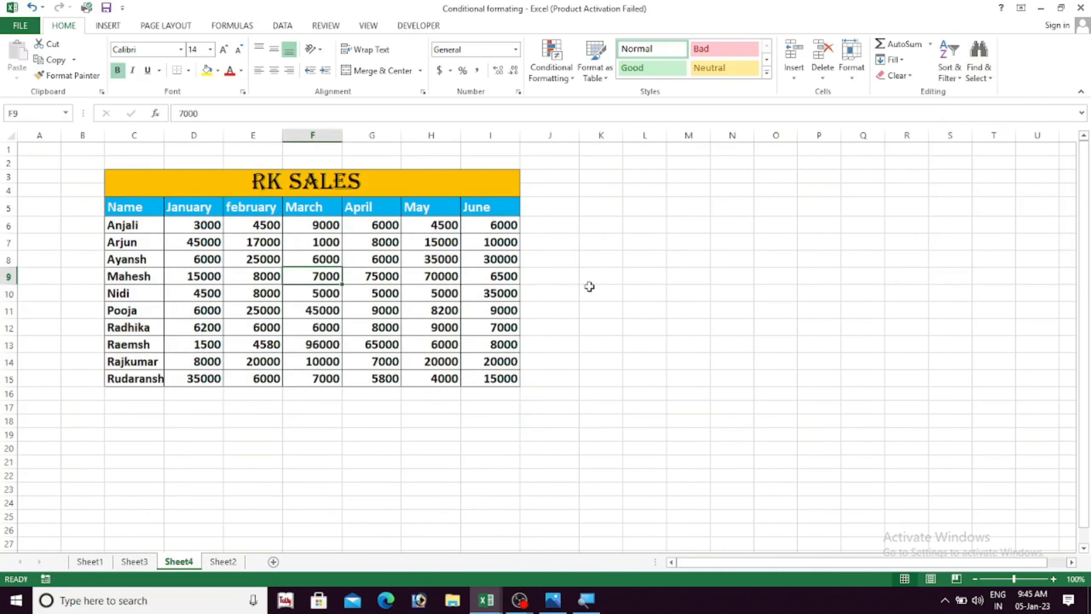
left_click(602, 293)
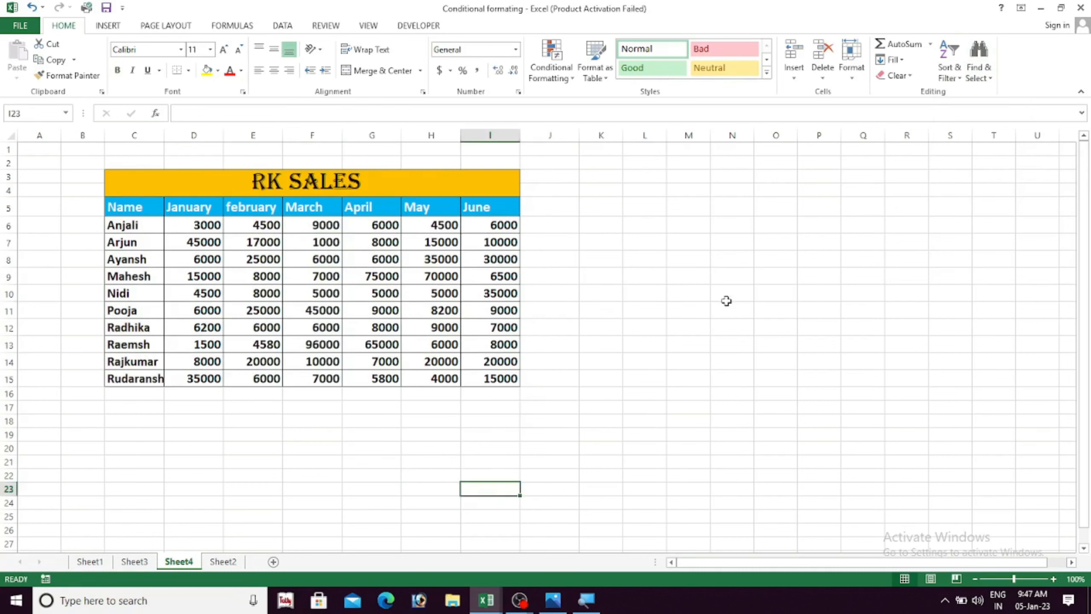
left_click(726, 300)
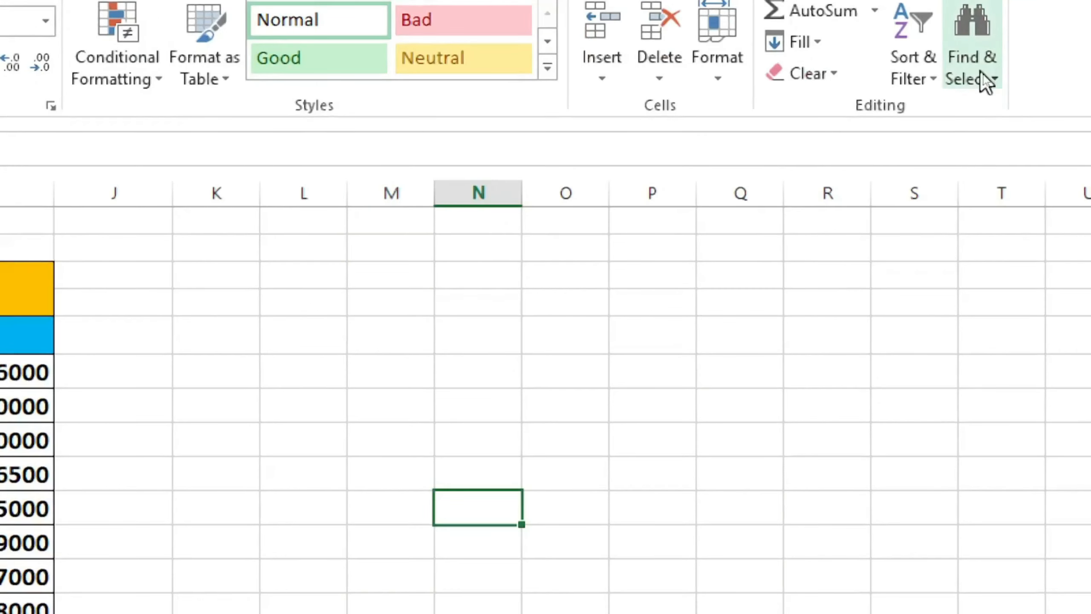
left_click(995, 79)
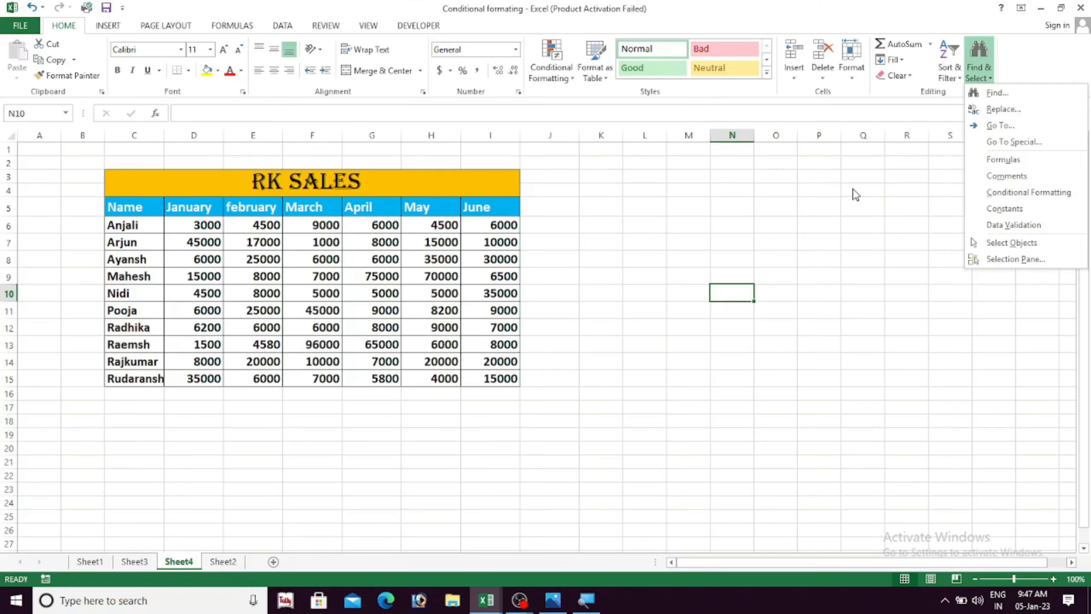
key("Escape")
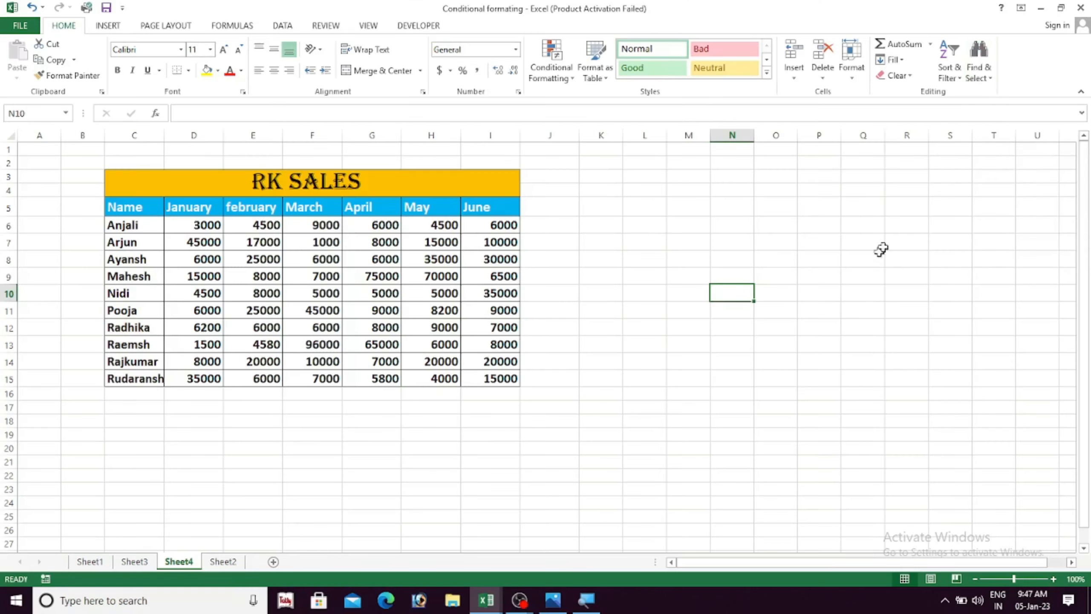
left_click(990, 79)
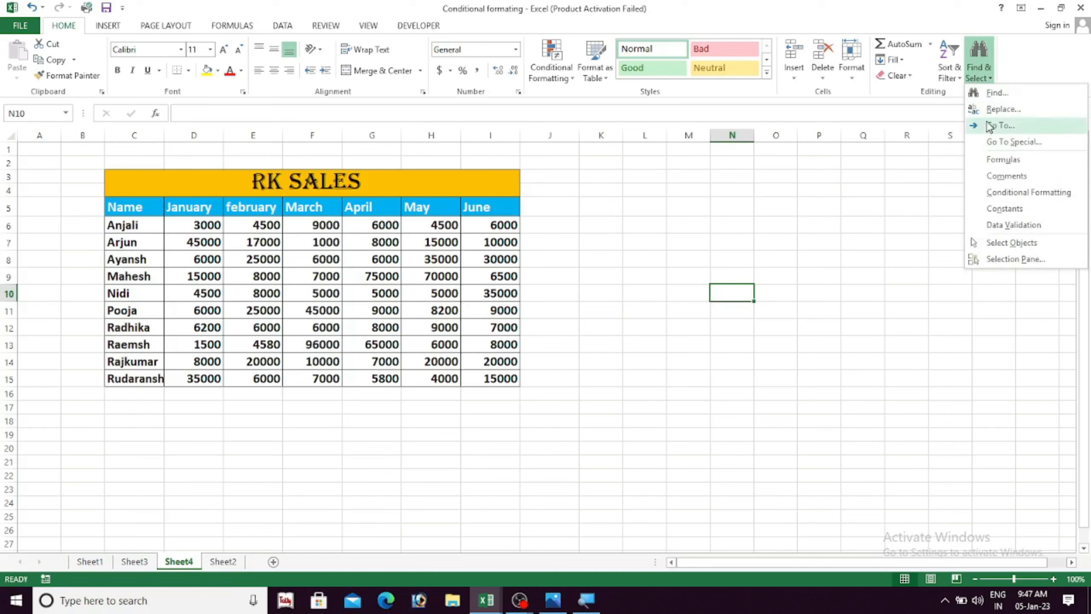
left_click(901, 270)
left_click(656, 330)
left_click(582, 255)
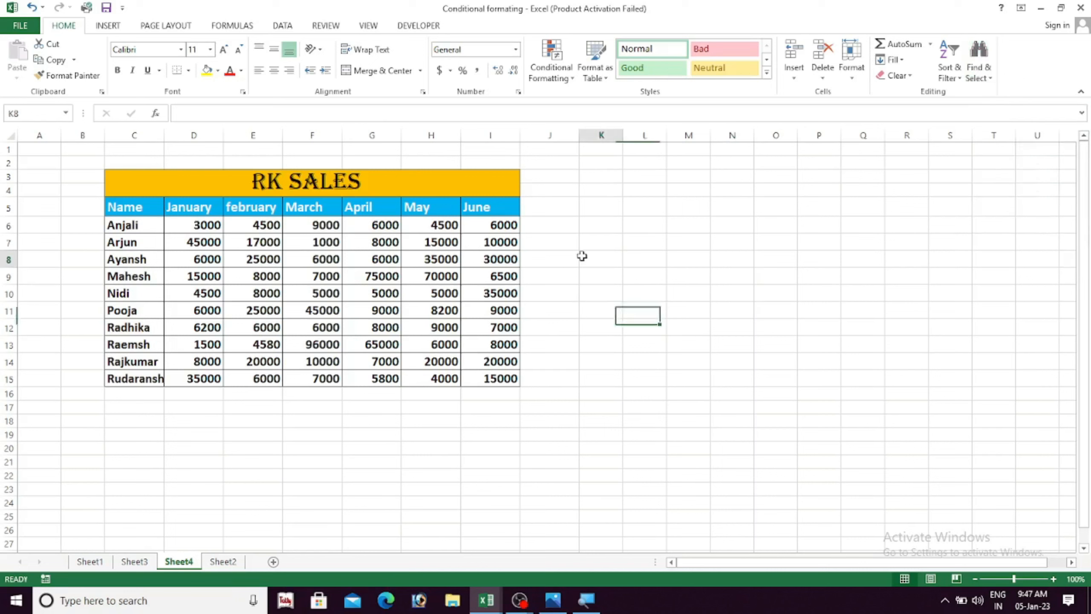
Find the row 7 salesperson's name on the sheet, keeping the search dialog clear of the table.
left_click(989, 83)
left_click(1000, 96)
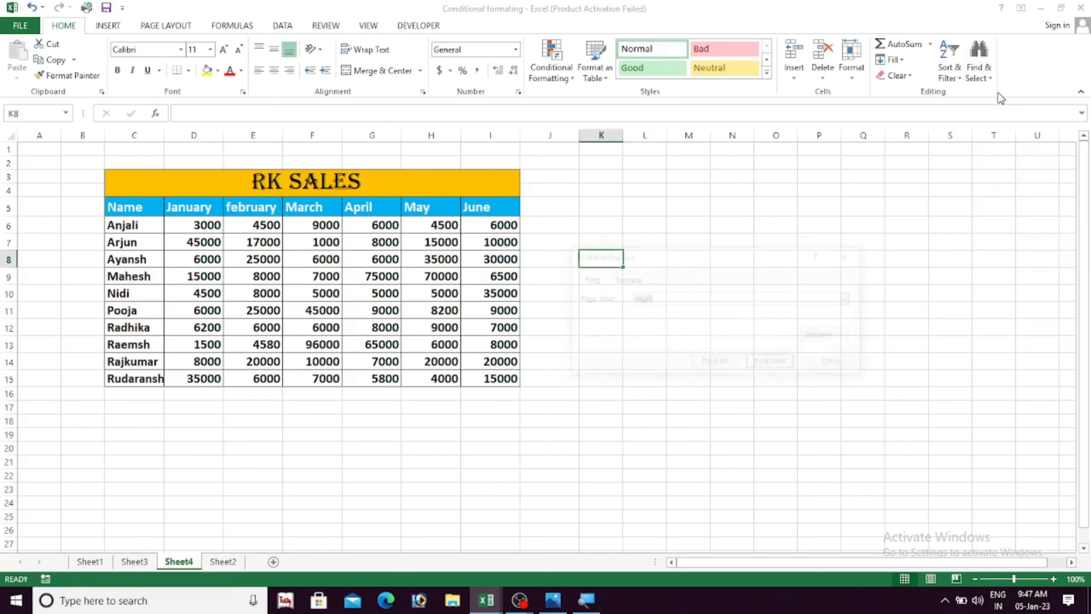
left_click_drag(697, 264, 684, 237)
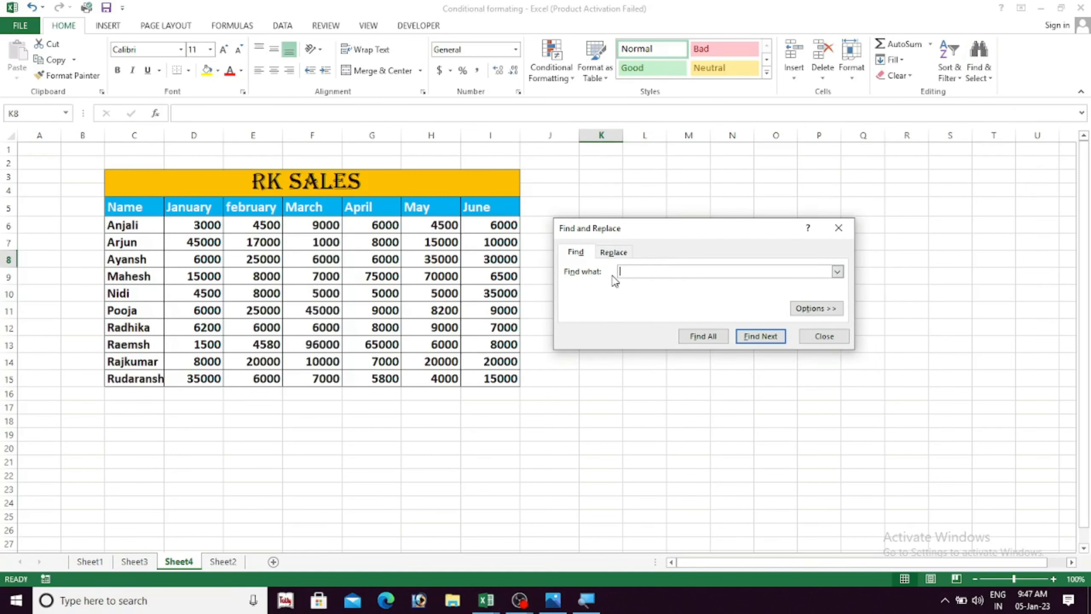
left_click_drag(660, 229, 662, 213)
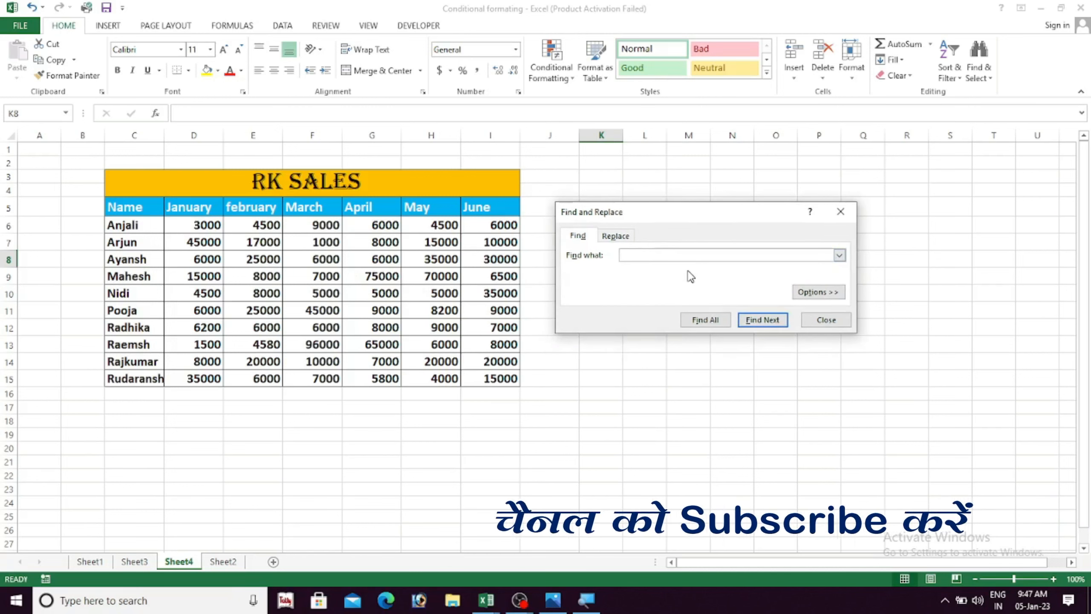
type("a")
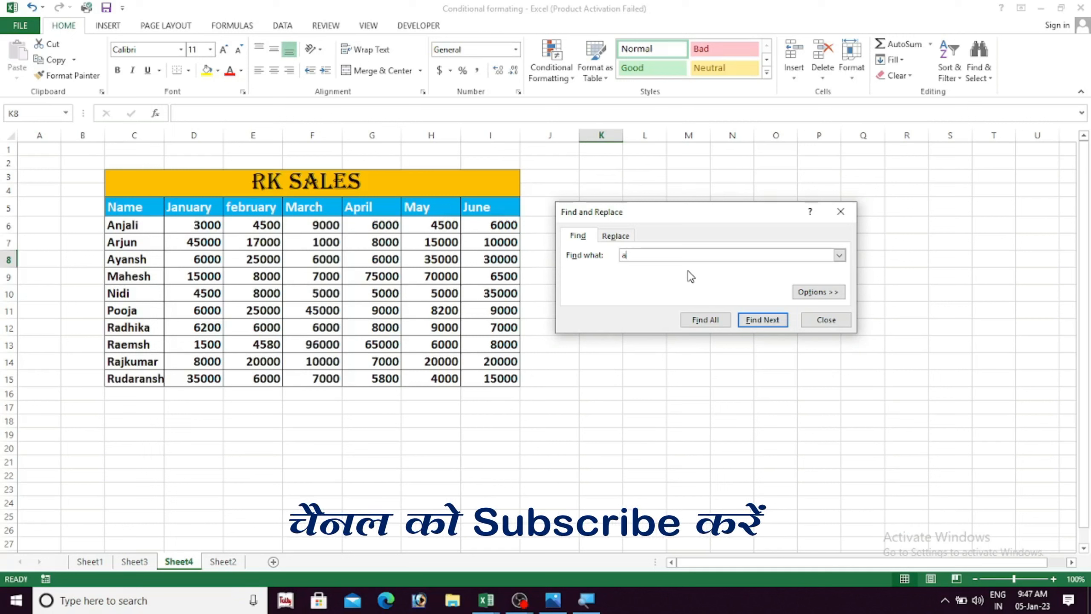
type("ru")
key("BackSpace")
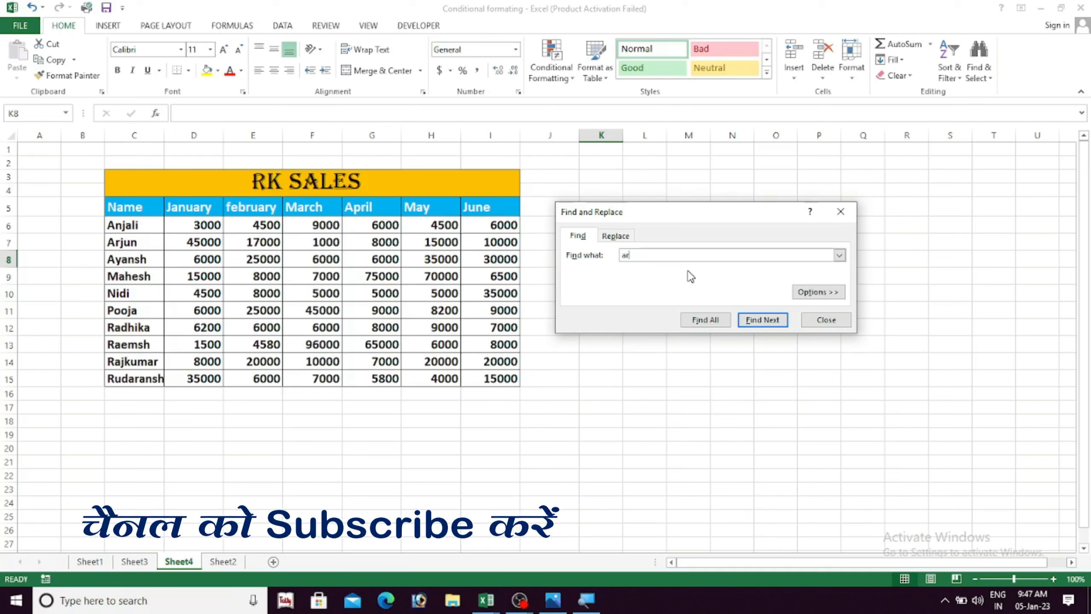
type("jun")
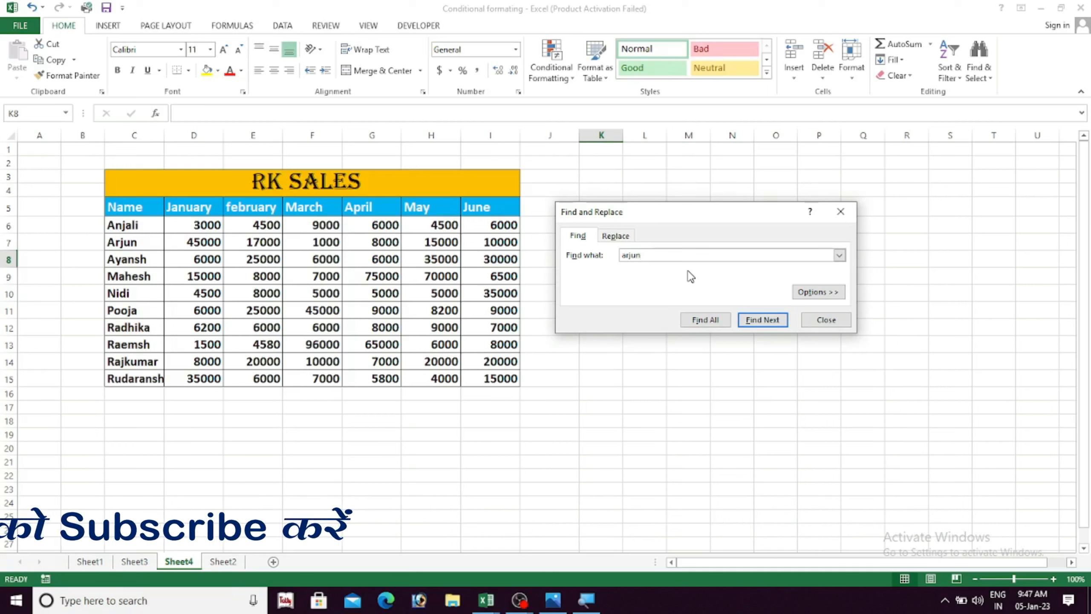
left_click(751, 322)
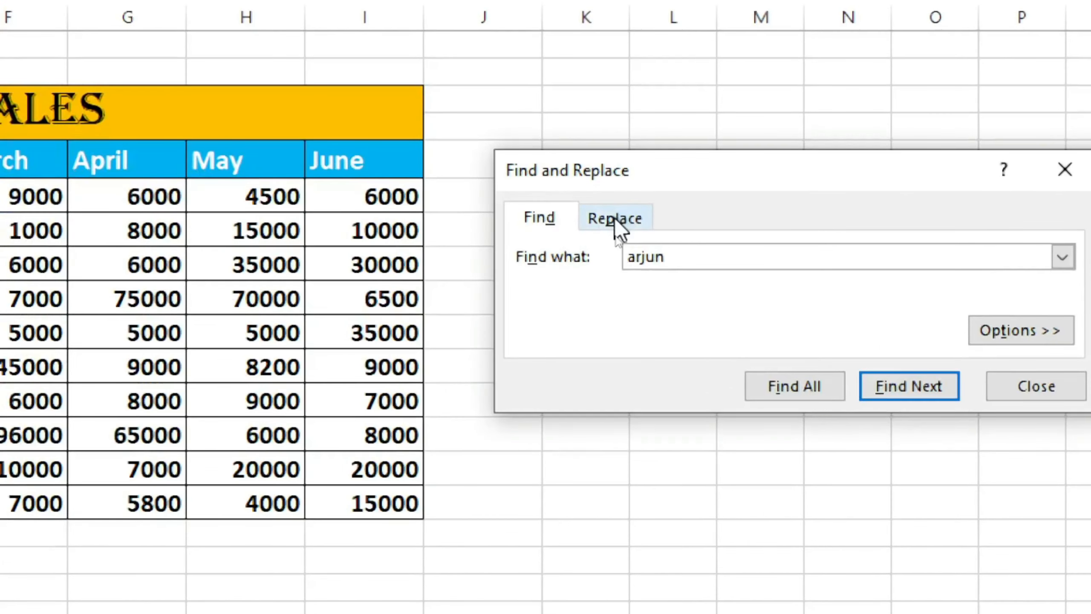
Replace the salesperson's name in row 7 with a different first name using Find and Replace.
left_click(614, 216)
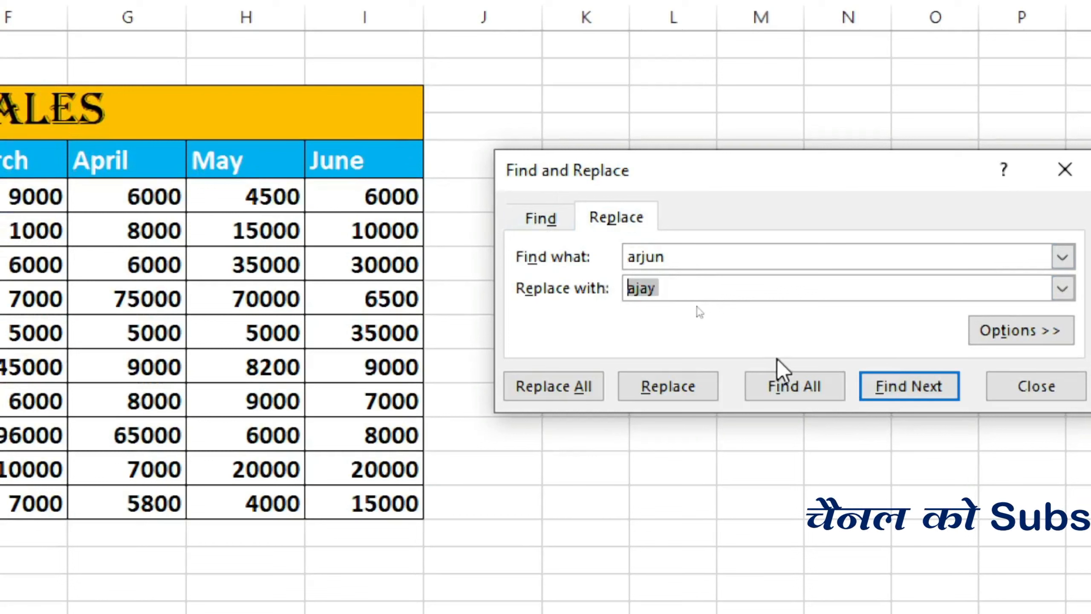
type("vj")
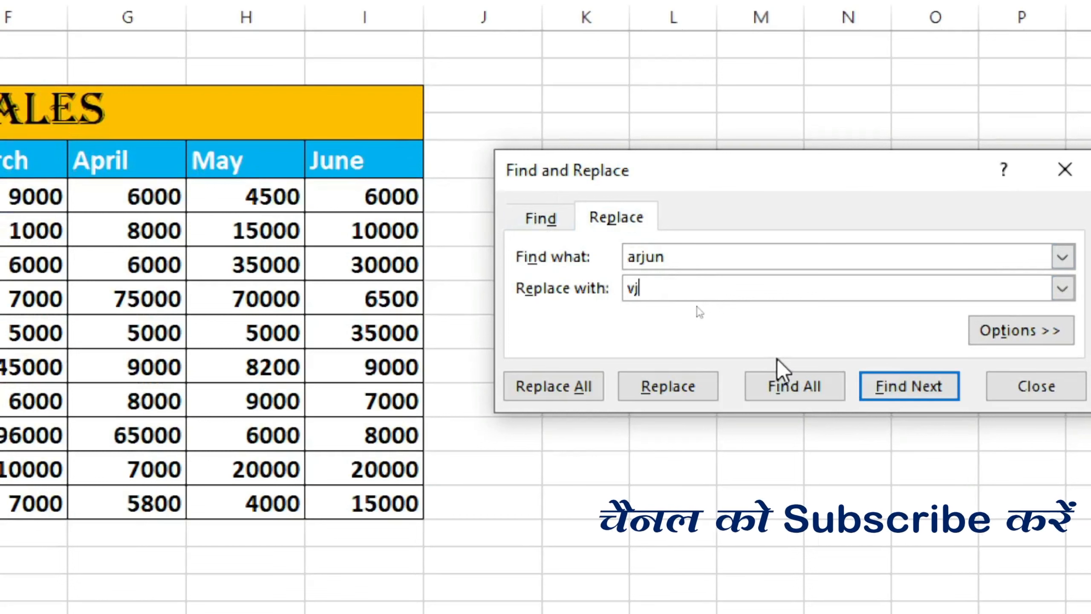
key("BackSpace")
type("ijay")
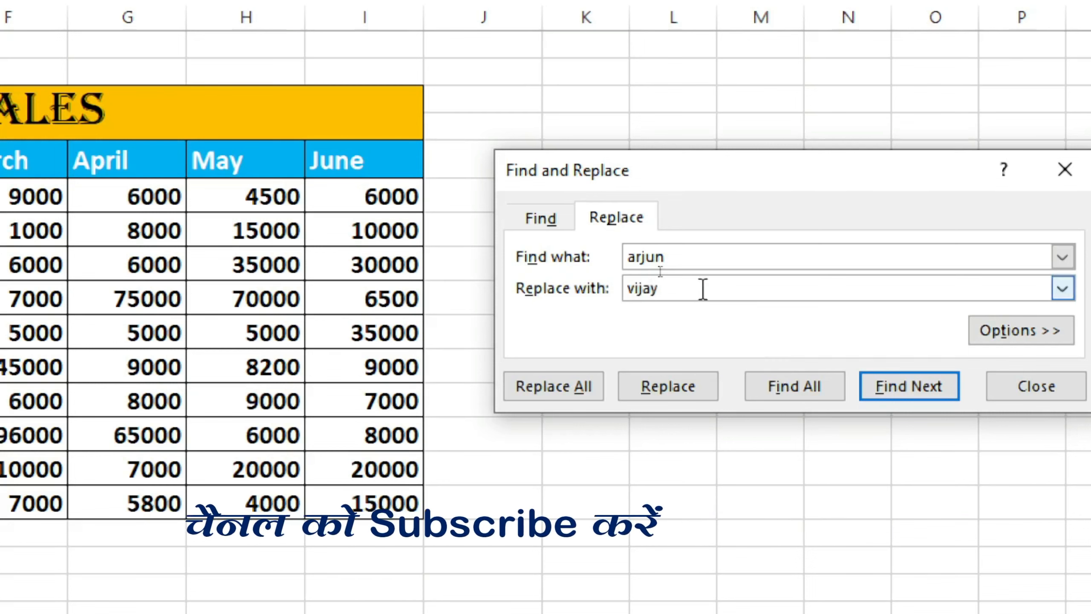
left_click(653, 388)
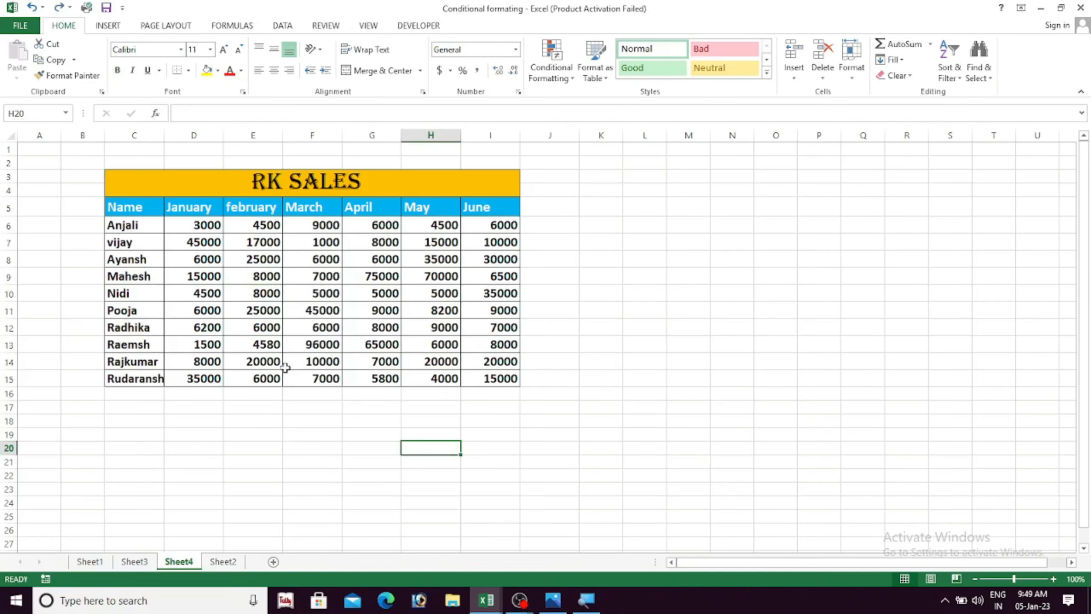
left_click(775, 411)
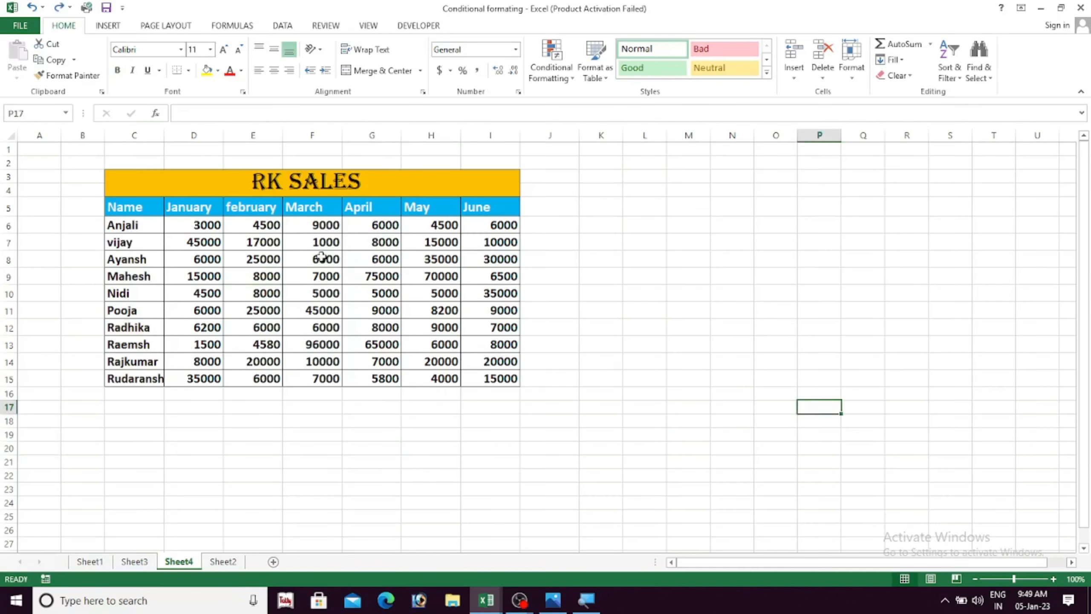
left_click(607, 357)
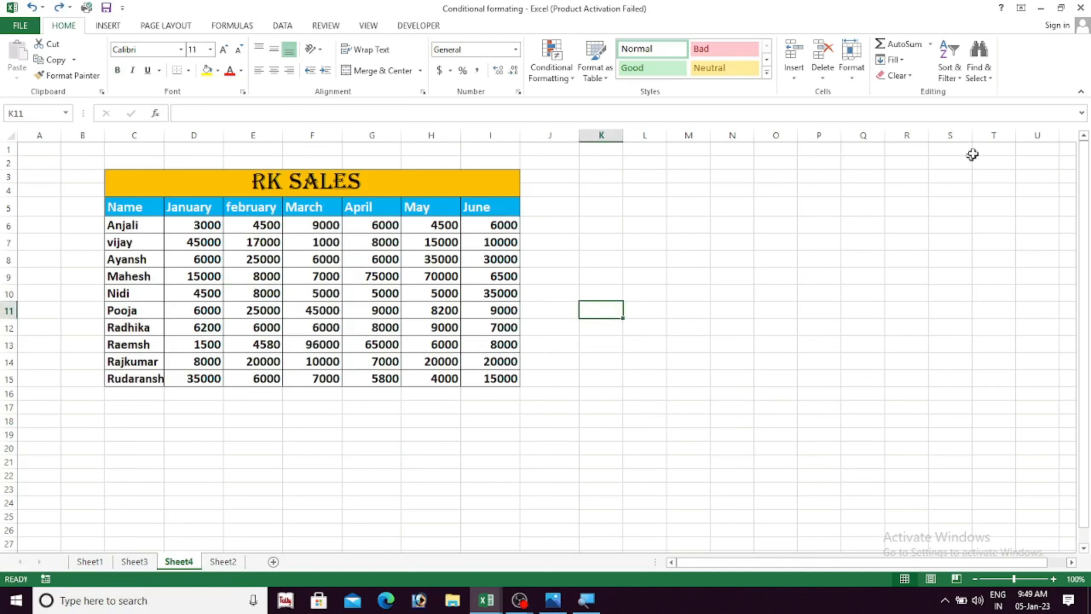
left_click(819, 393)
Search the sheet for 8000 and step through the first three matches in the sales table.
left_click(989, 79)
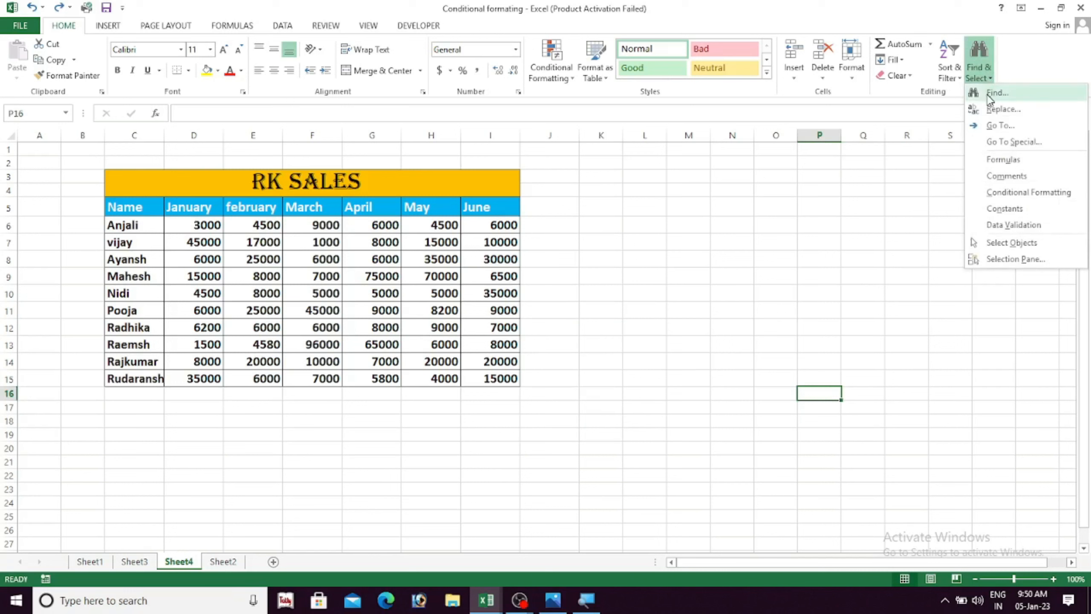
left_click(989, 93)
left_click_drag(617, 235, 726, 219)
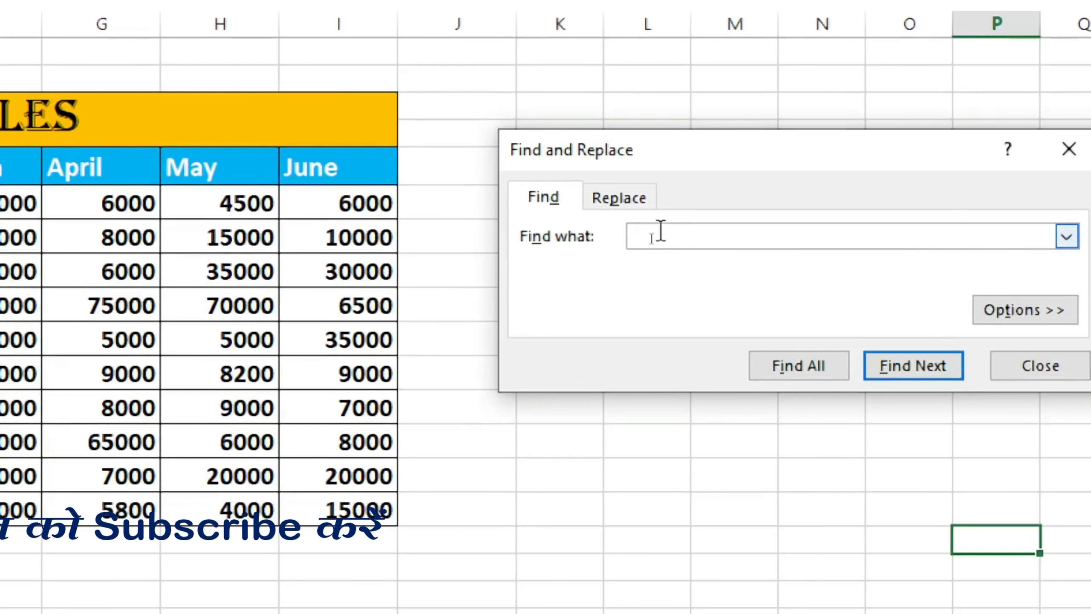
type("800")
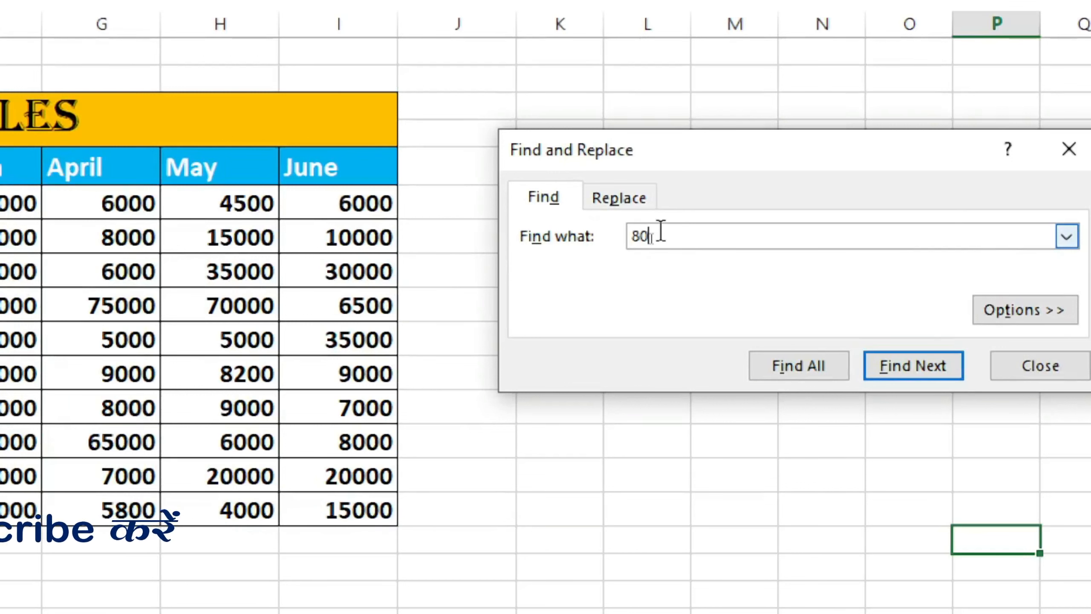
type("0")
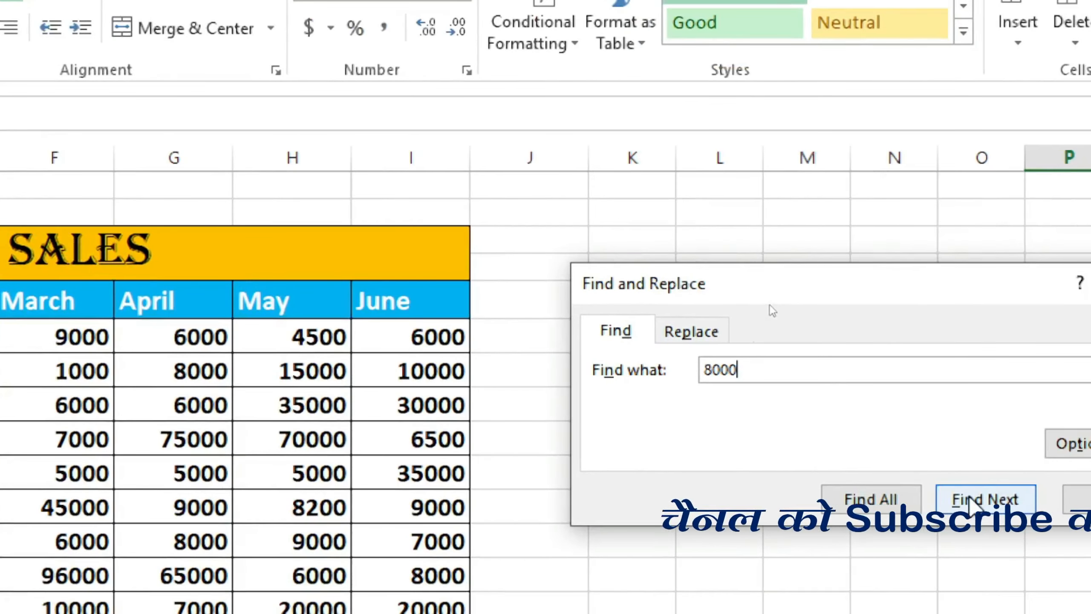
left_click(979, 499)
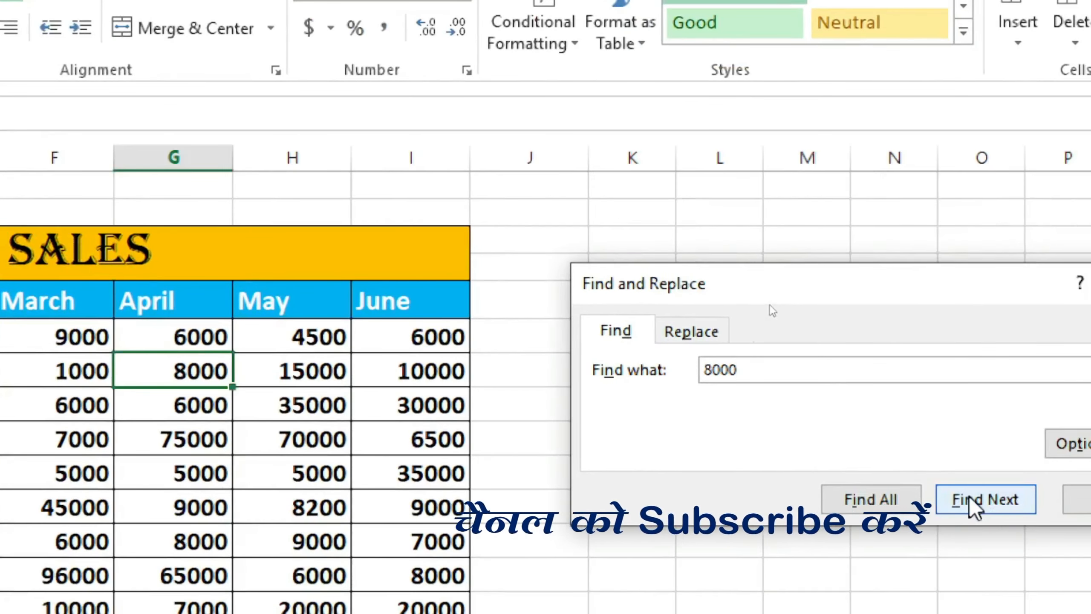
left_click(980, 500)
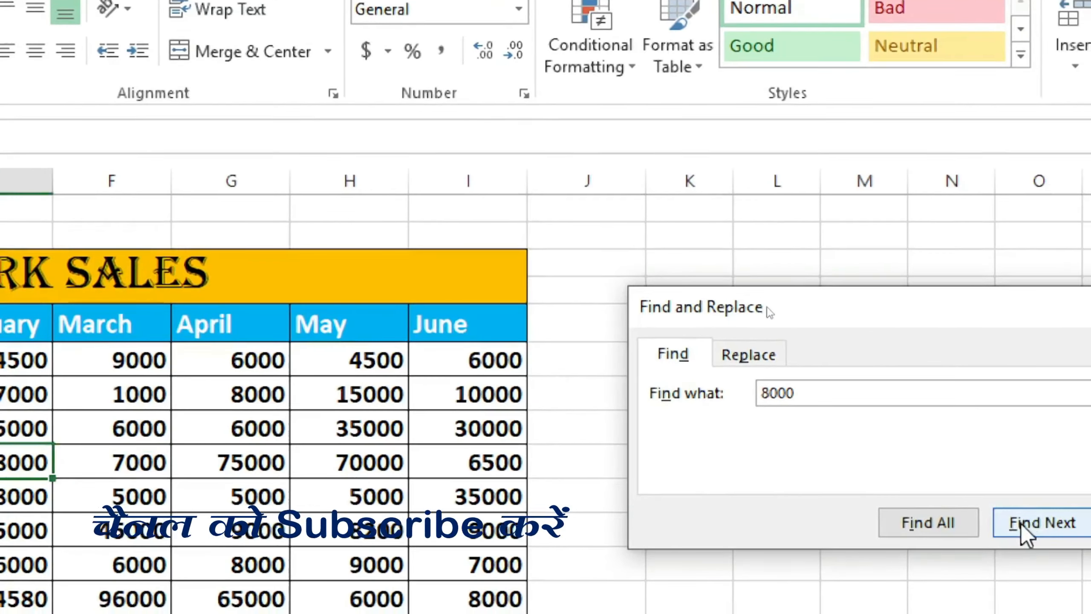
left_click(1027, 533)
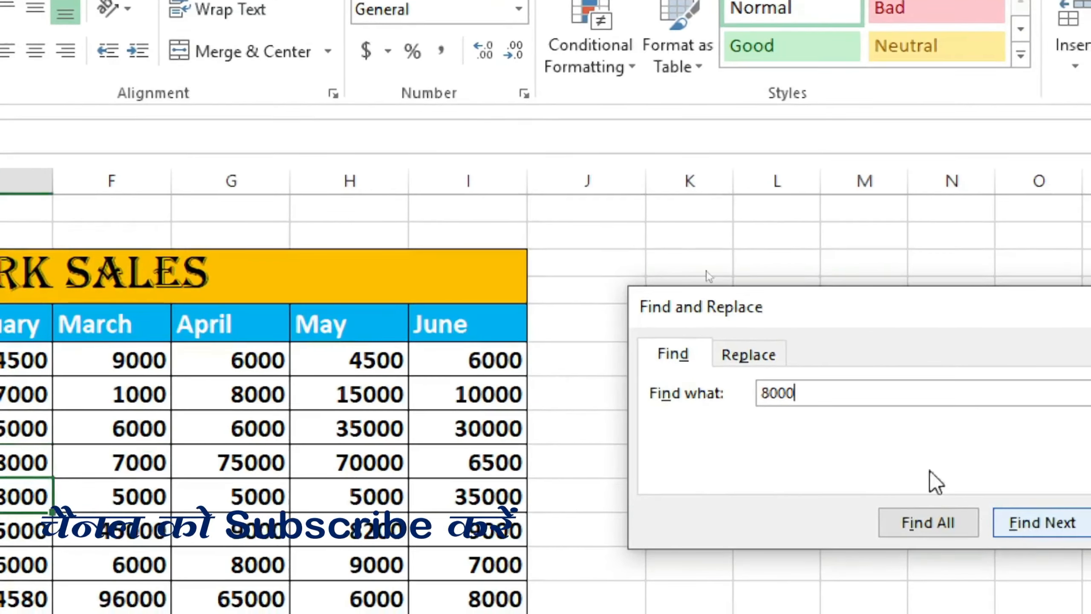
Replace all occurrences of 8000 on the sheet with 1000.
left_click_drag(811, 309, 730, 248)
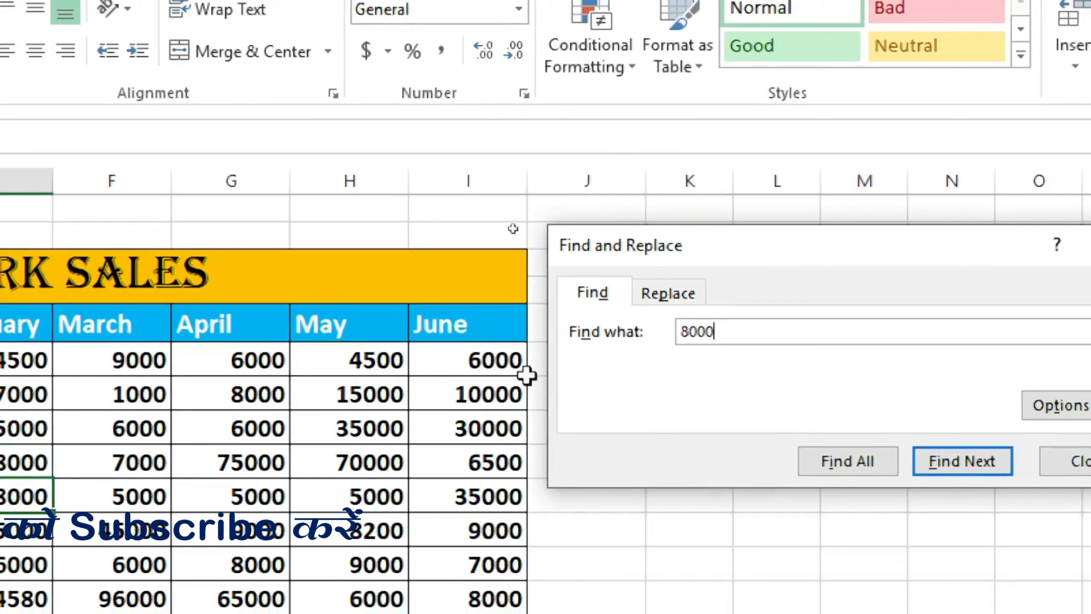
left_click(676, 297)
left_click_drag(761, 252, 738, 234)
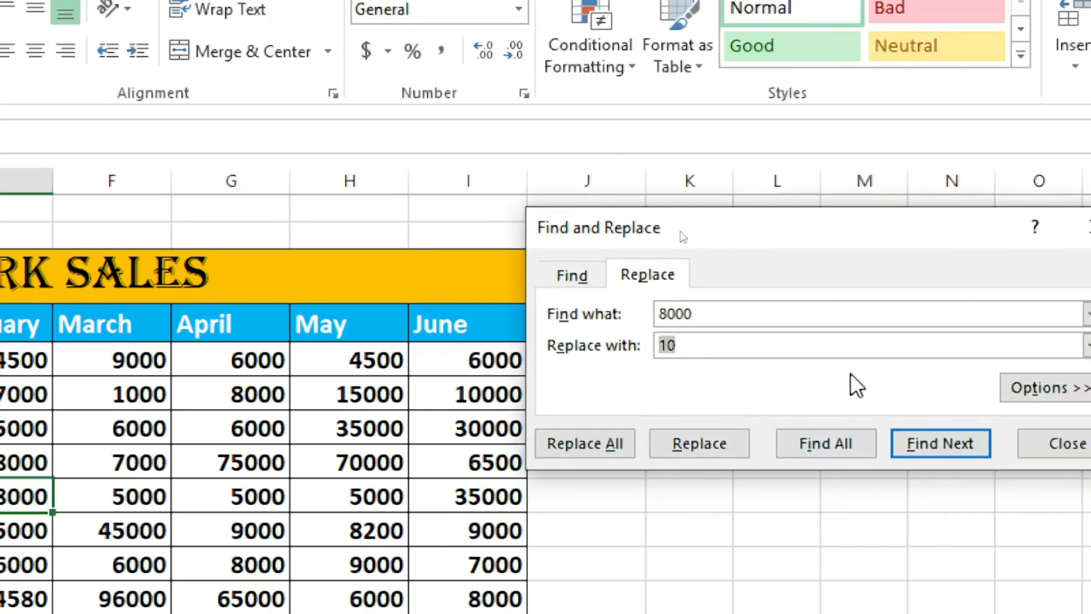
type("1000")
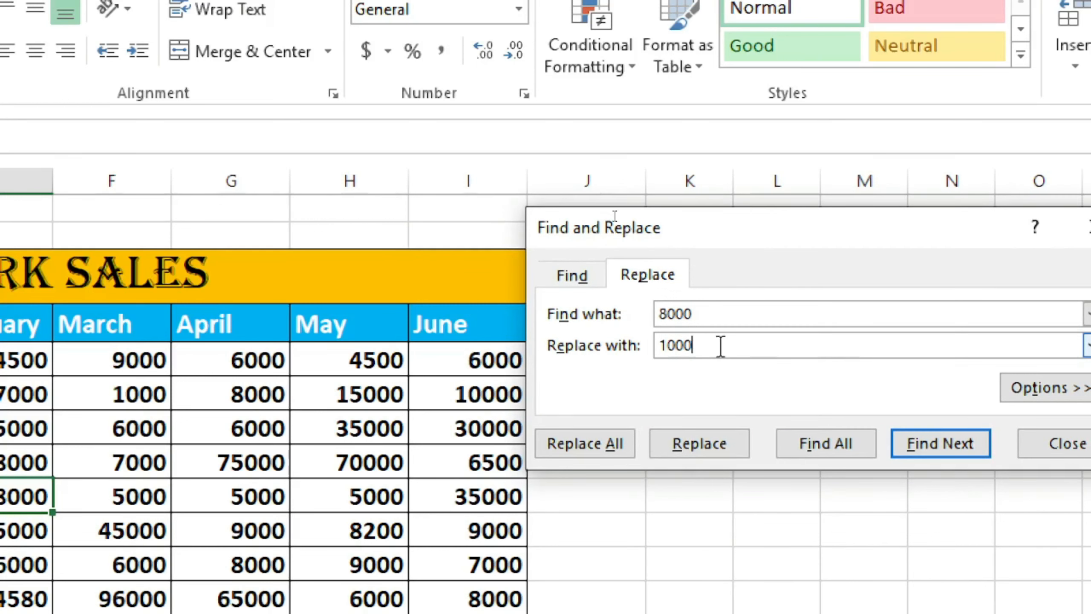
left_click_drag(751, 237, 587, 170)
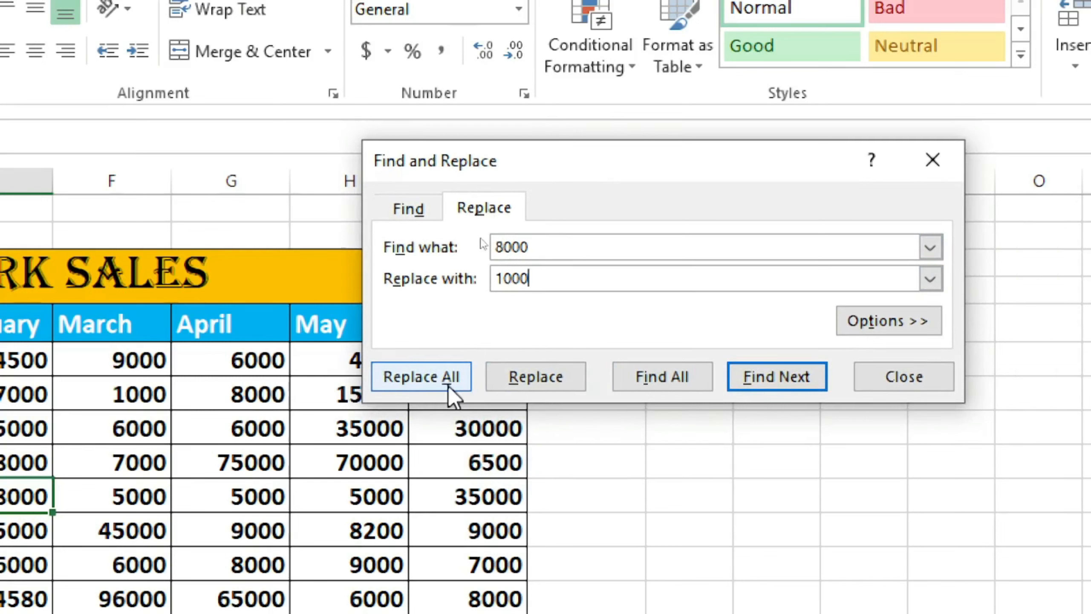
left_click(427, 374)
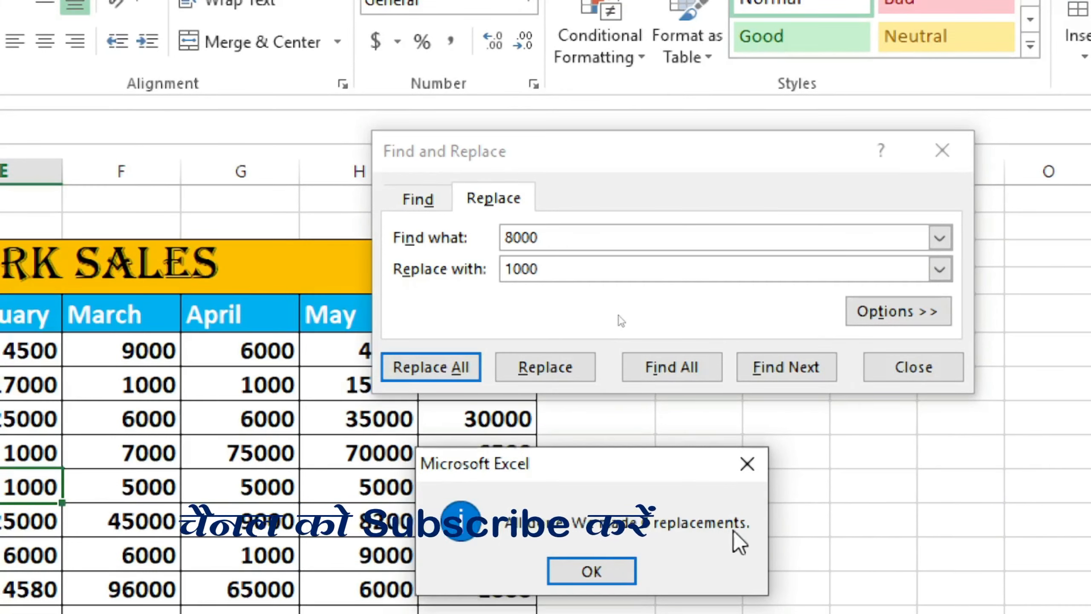
Dismiss the replacement message, close Find and Replace, and check the replaced values in the April column.
left_click_drag(660, 469, 679, 435)
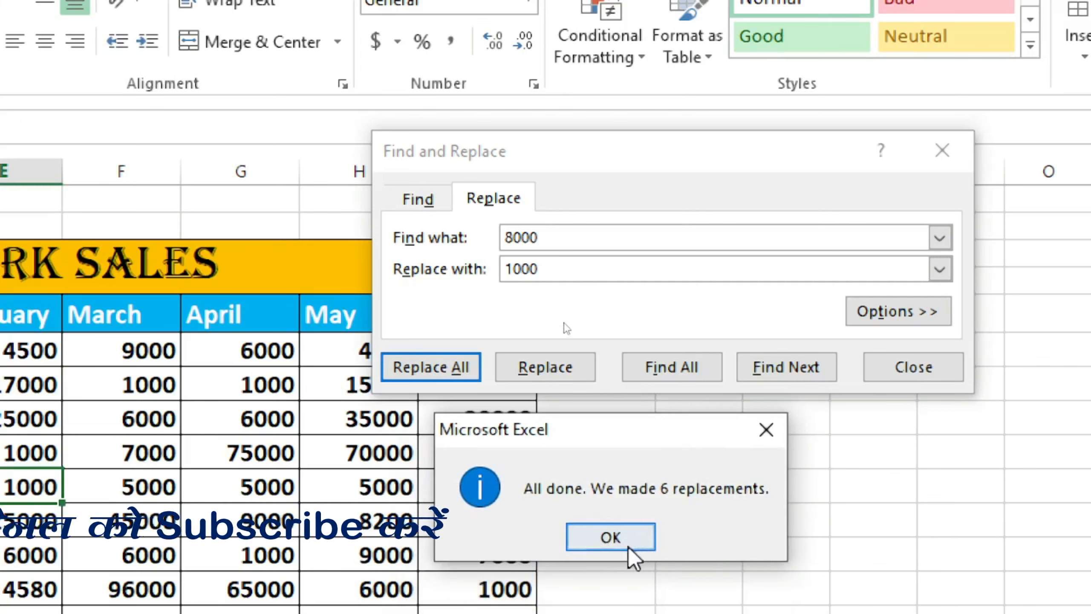
left_click(606, 544)
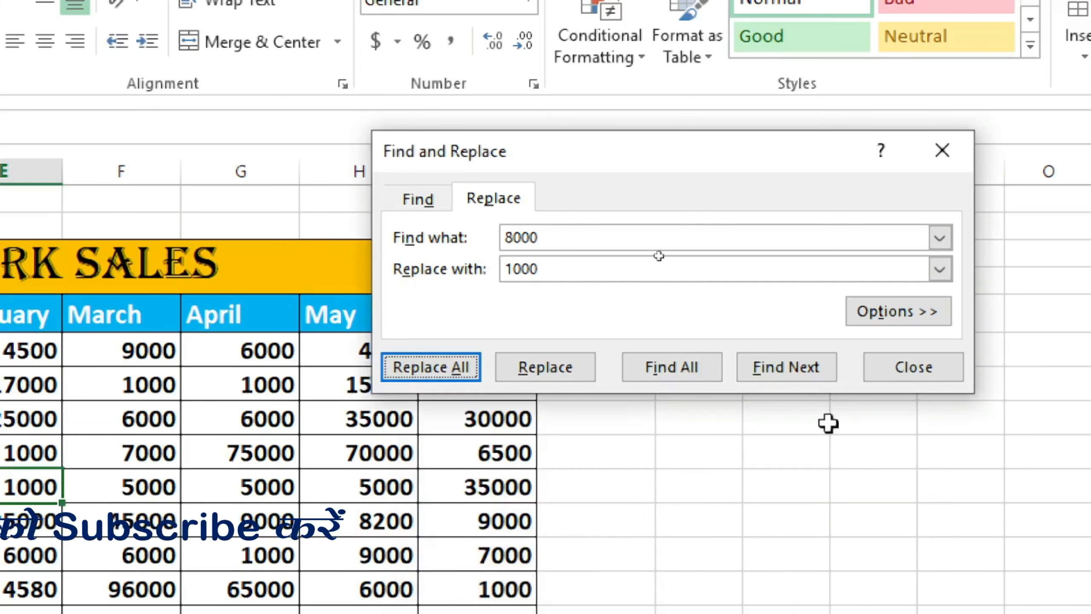
left_click(884, 373)
left_click(609, 511)
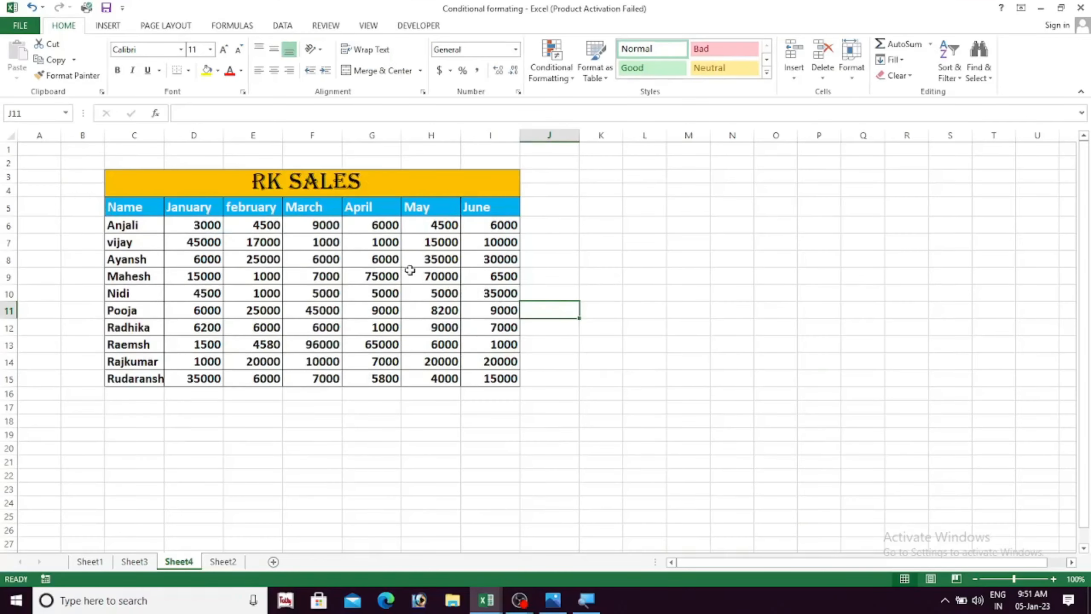
left_click(391, 245)
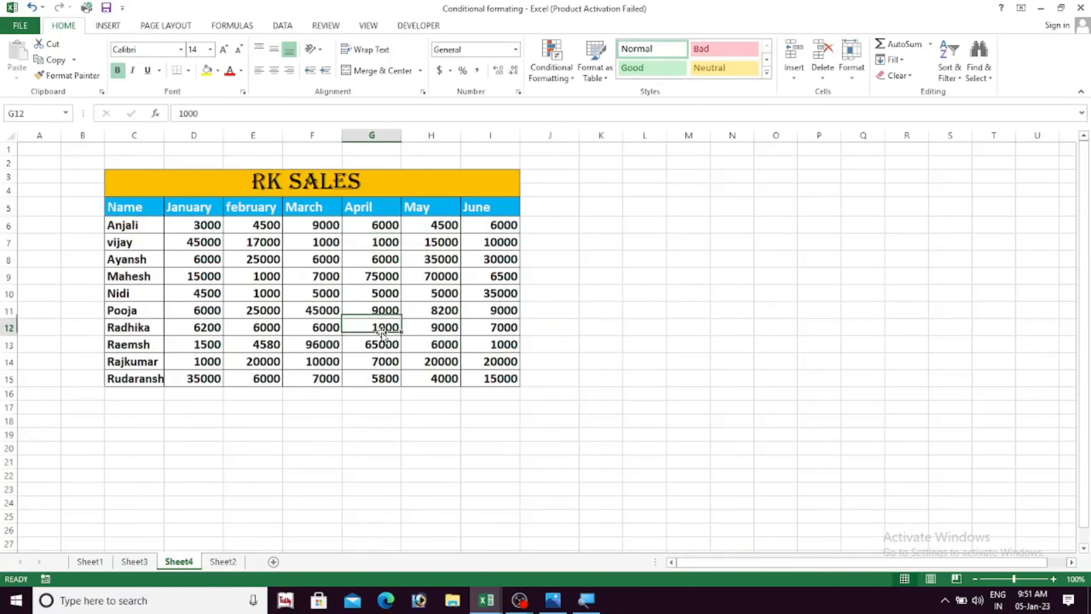
left_click(657, 378)
left_click(861, 357)
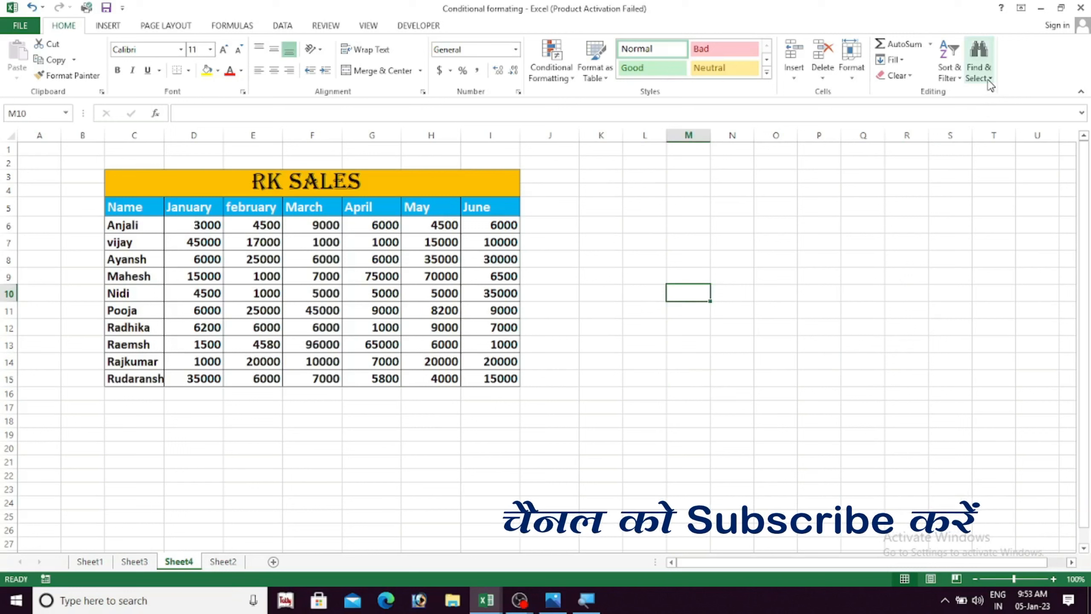
Select only the numeric constants on the sheet with Go To Special, excluding text, logicals and errors.
left_click(988, 78)
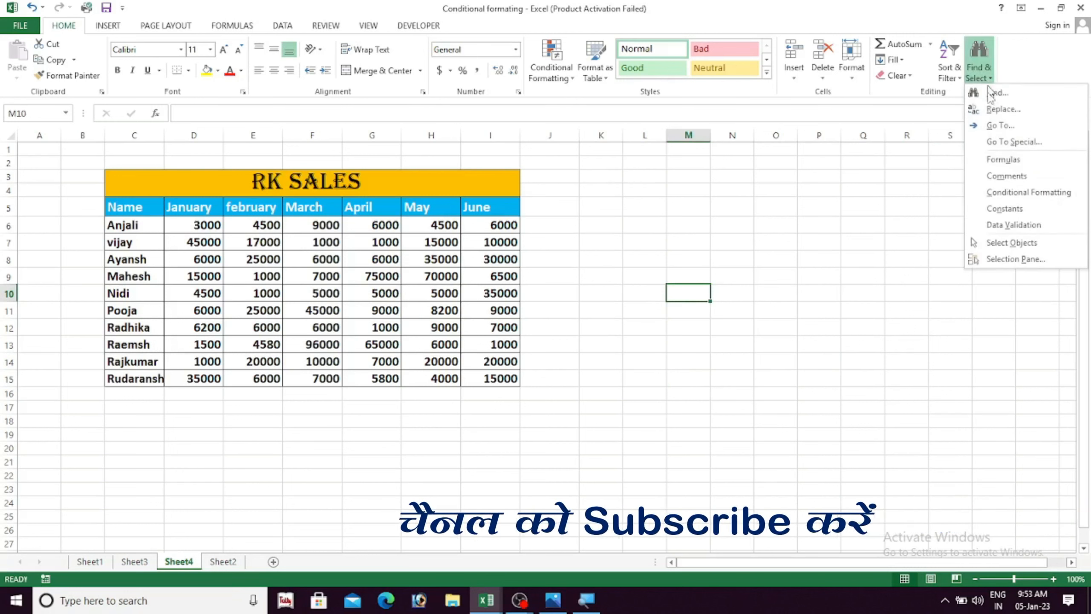
left_click(1007, 144)
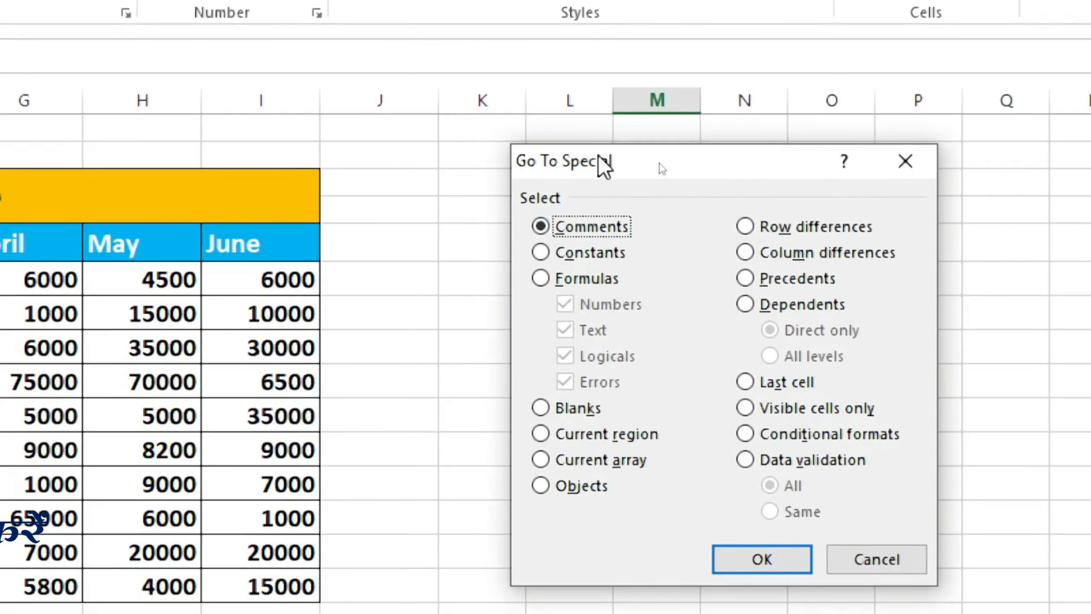
left_click_drag(600, 156, 639, 138)
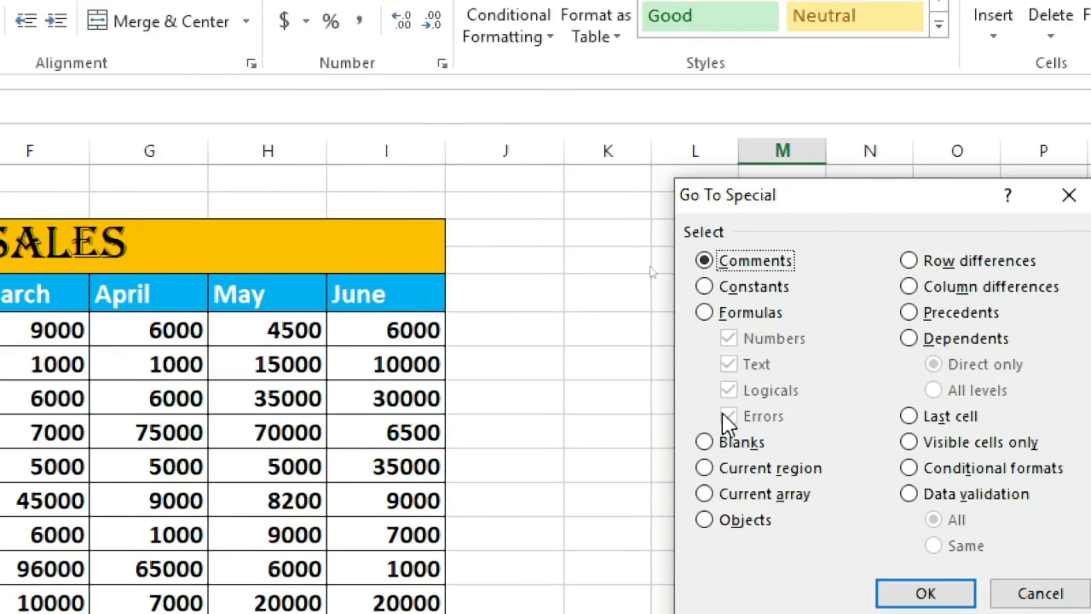
left_click_drag(857, 206, 775, 158)
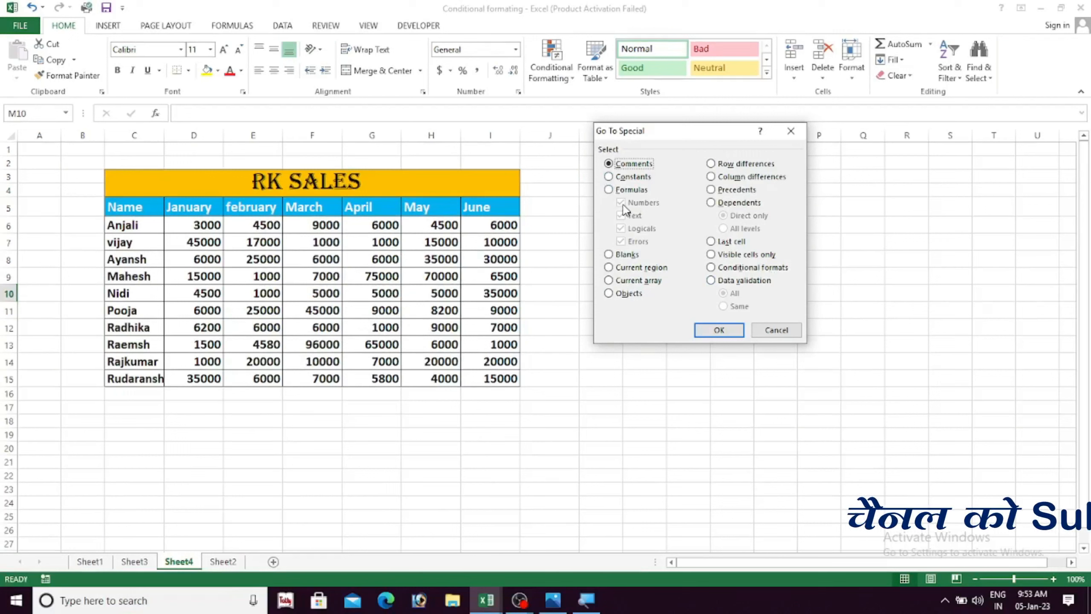
left_click(608, 176)
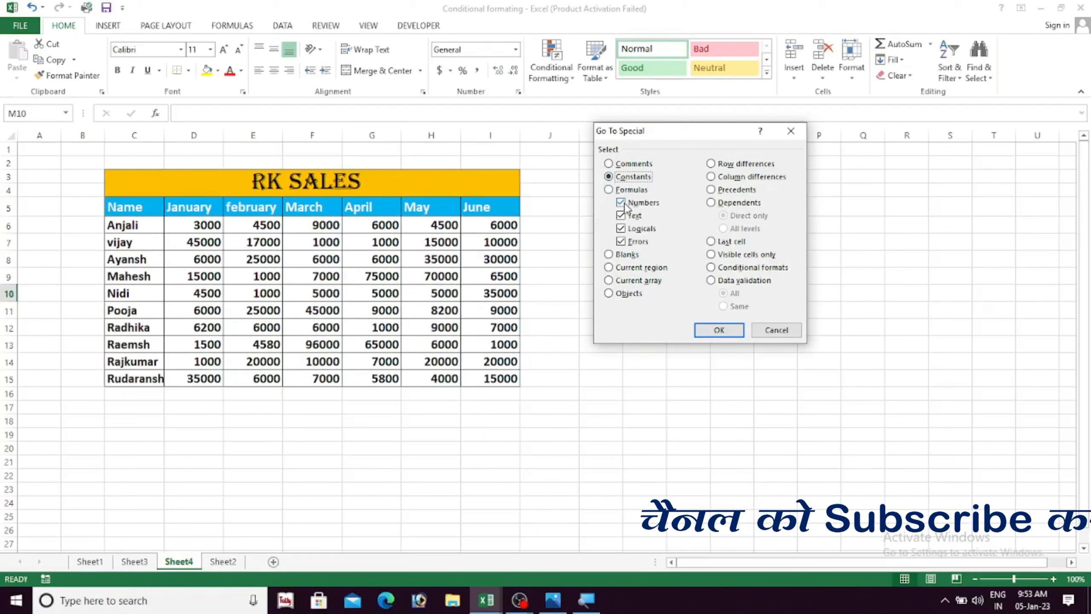
left_click(621, 202)
left_click(620, 215)
left_click(621, 228)
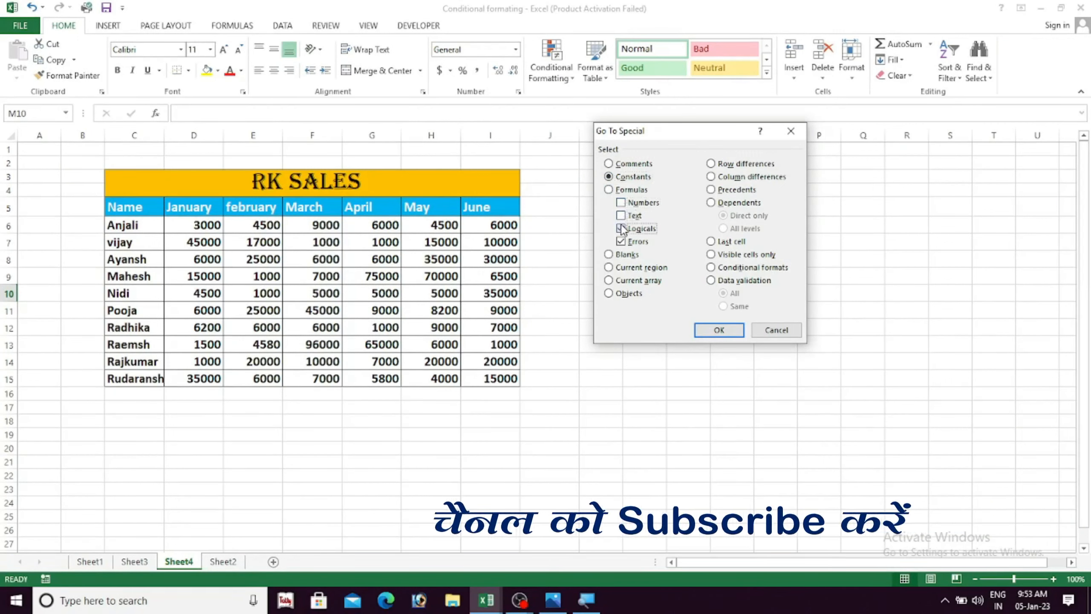
left_click(621, 241)
left_click(621, 202)
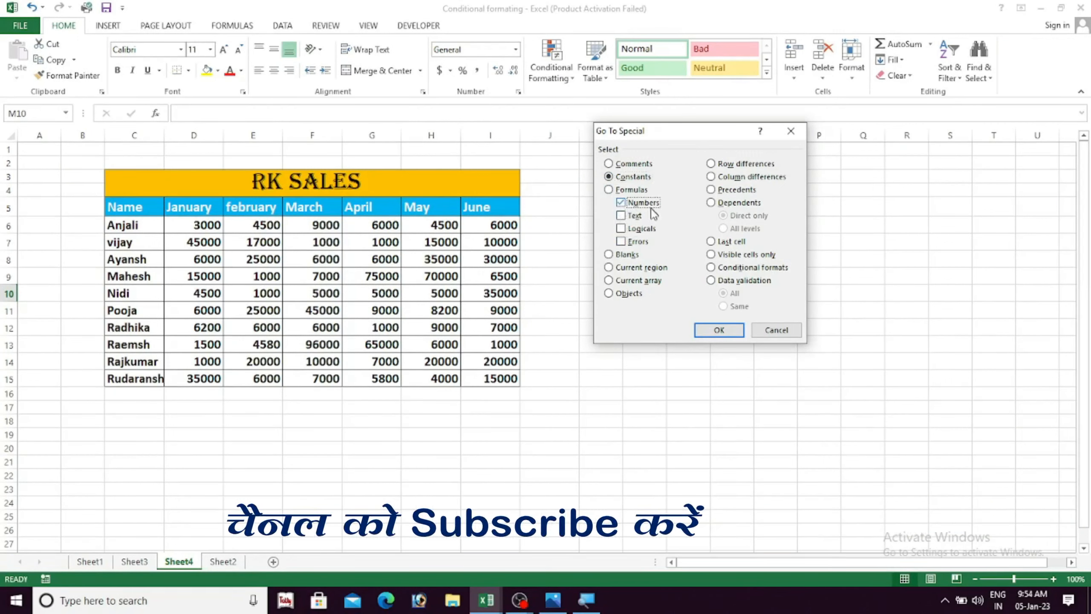
left_click(713, 329)
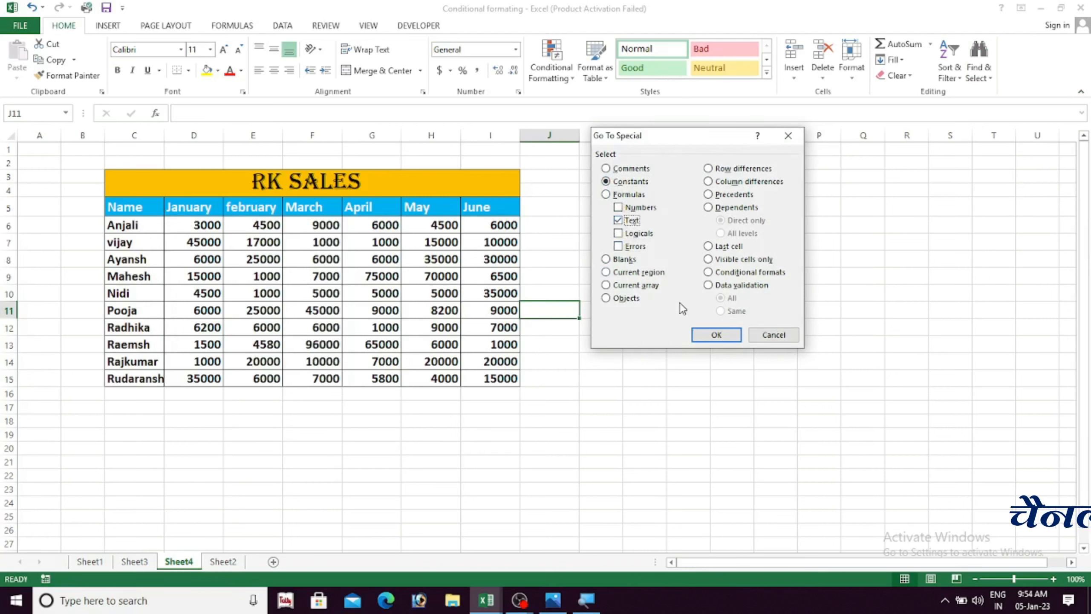
Select only the text constants on the sheet with Go To Special.
left_click(708, 336)
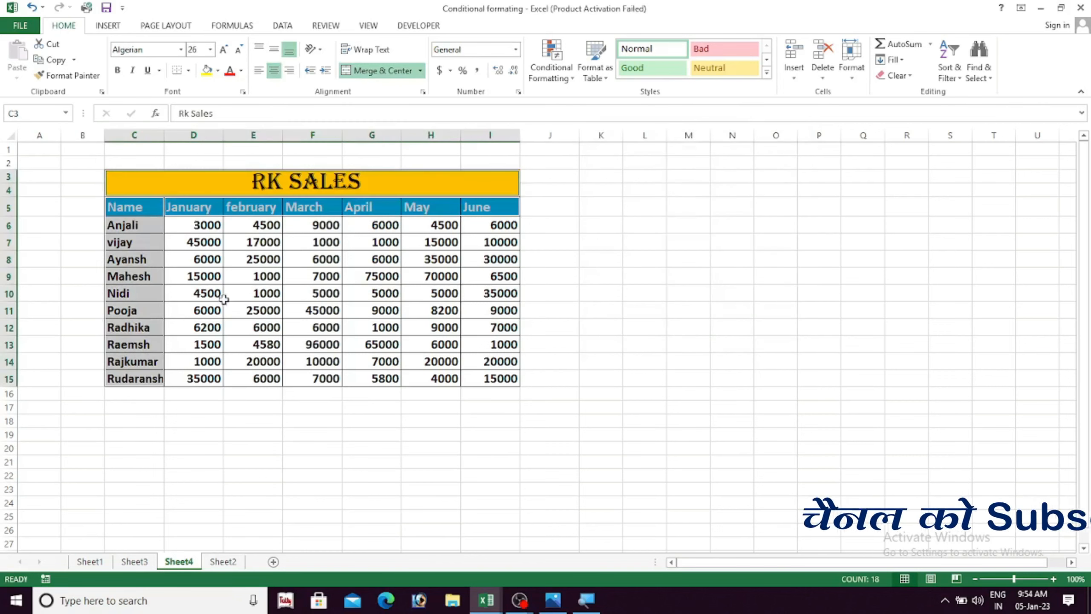